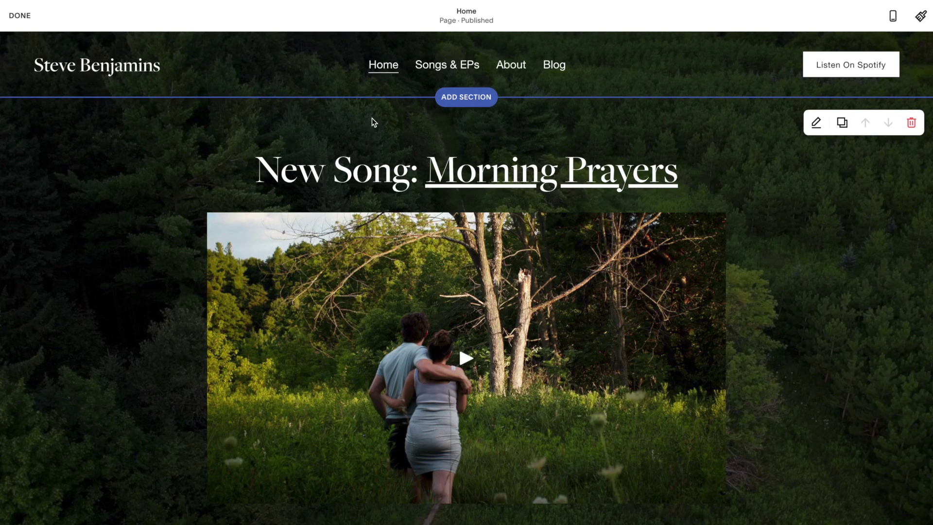
# - Replace 'Song' with 'Music' so the headline reads 'New Music: Morning Prayers'
pyautogui.click(366, 162)
pyautogui.doubleClick(367, 163)
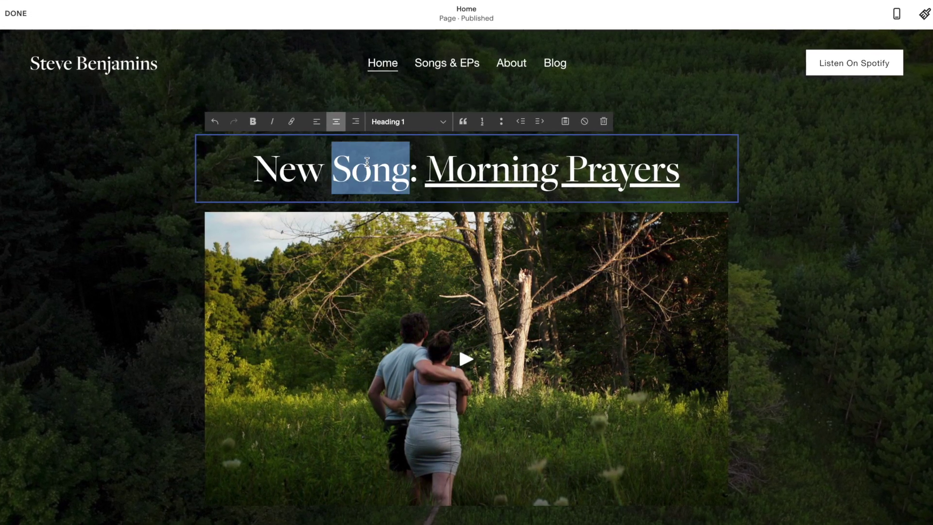
pyautogui.write('Music')
pyautogui.click(140, 159)
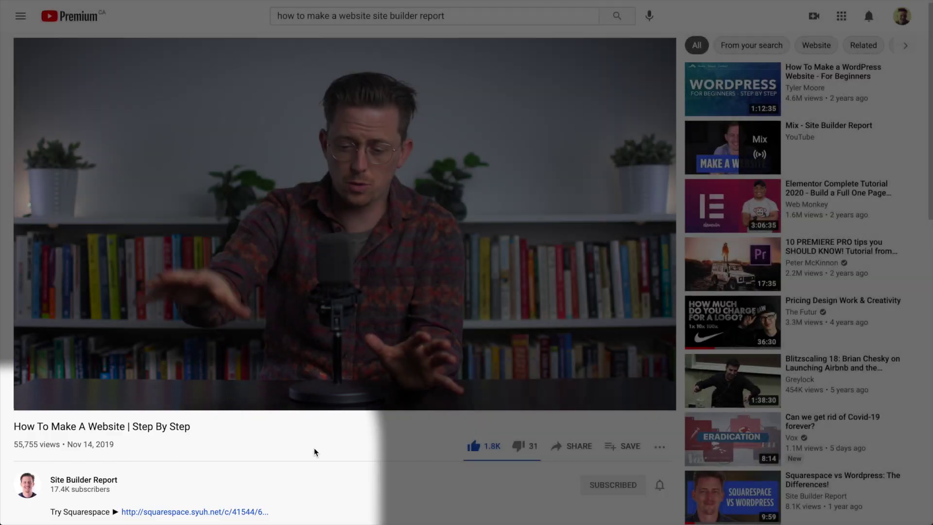
# - Create a site from the Paloma template titled 'Steve Benjamins' and enter its editor
pyautogui.click(198, 513)
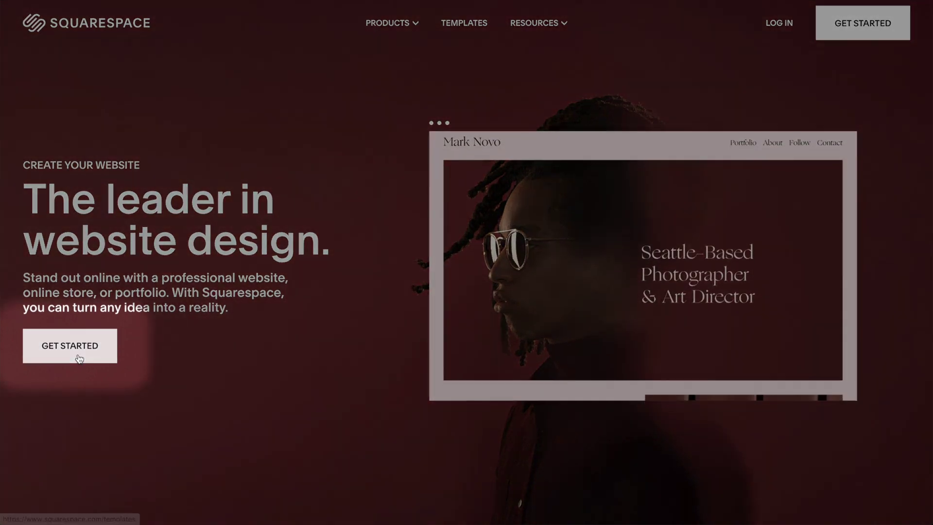
pyautogui.click(76, 358)
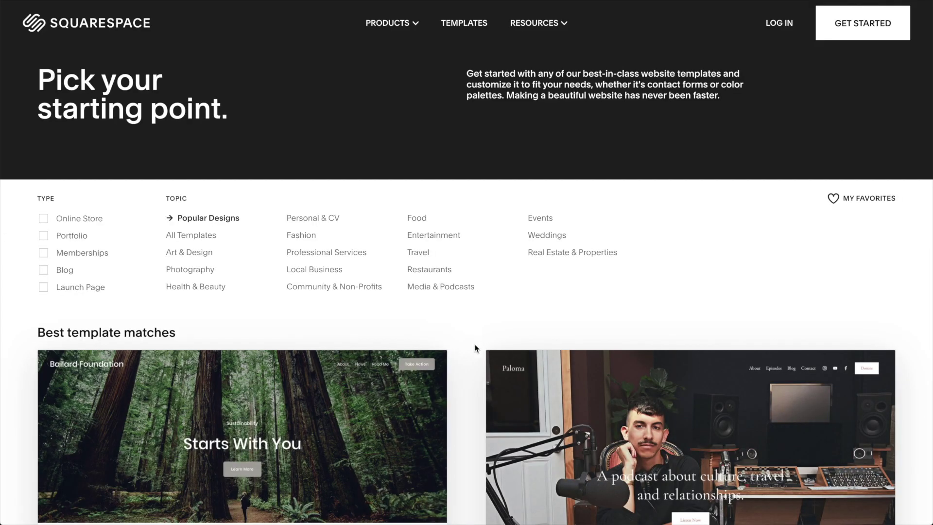
pyautogui.scroll(-5, 475, 349)
pyautogui.scroll(-2, 475, 348)
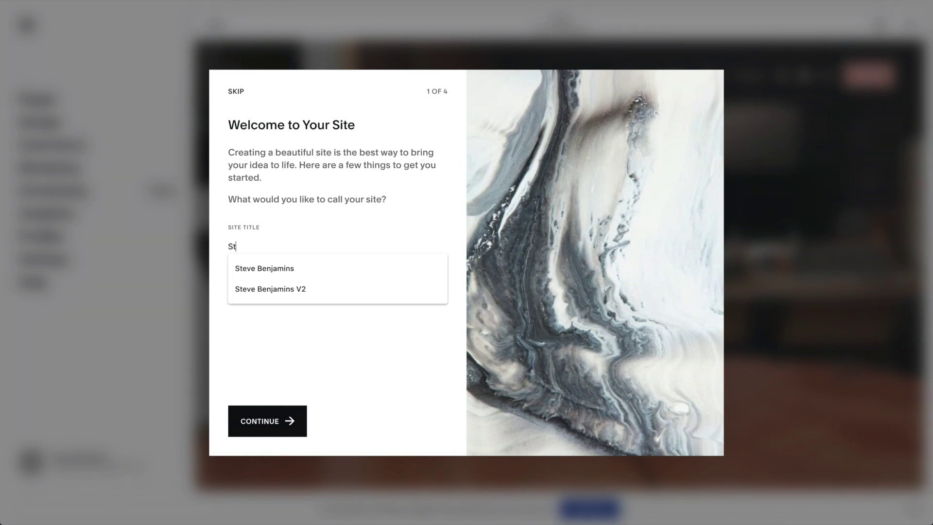
pyautogui.click(261, 423)
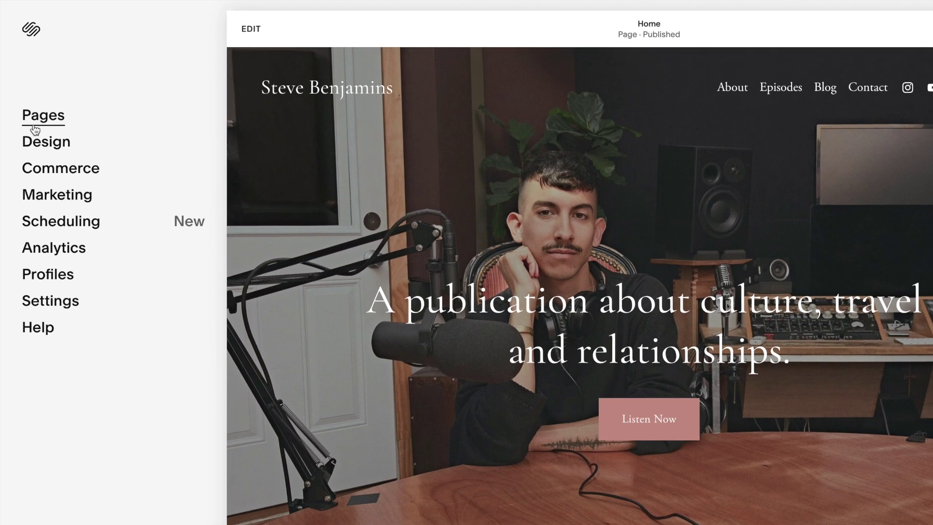
# - Delete the template's demo pages from the site
pyautogui.click(35, 127)
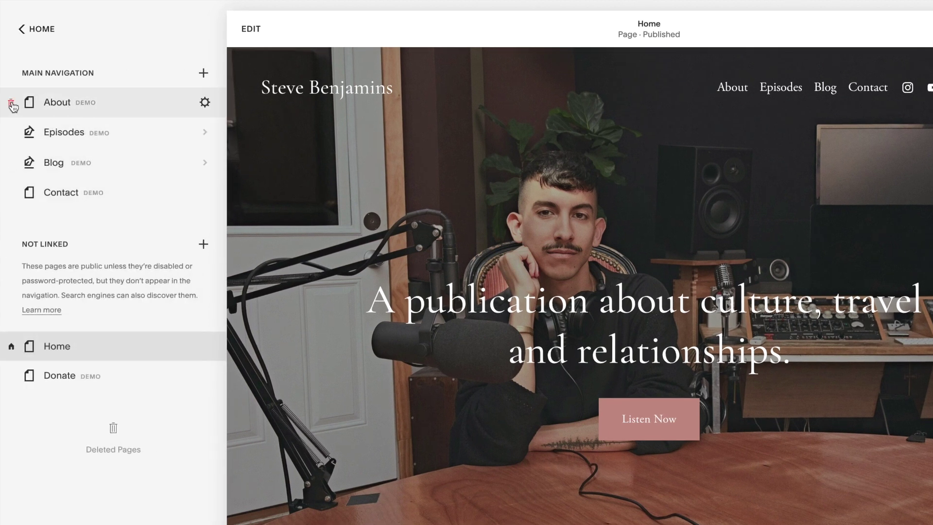
pyautogui.click(12, 104)
pyautogui.click(614, 339)
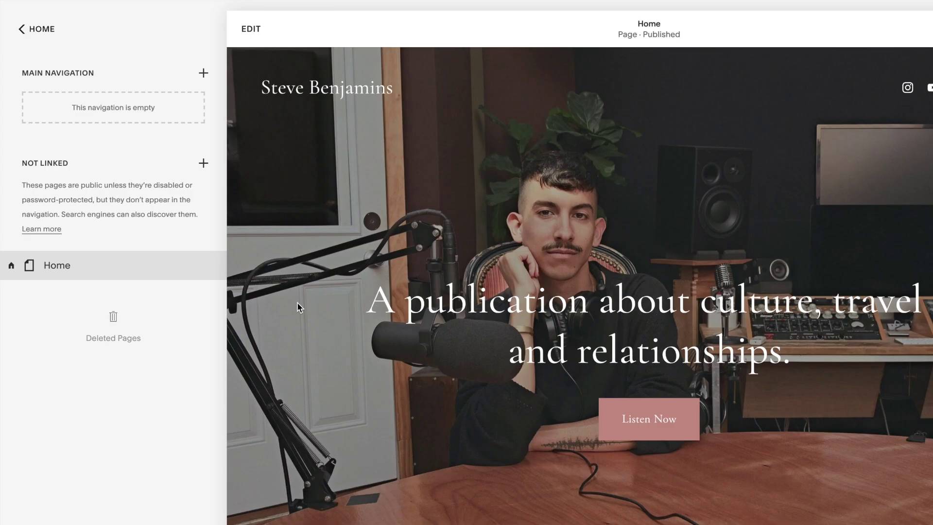
# - Add a blank 'Contact' page and a 'Blog' collection page to the main navigation
pyautogui.click(202, 74)
pyautogui.click(201, 139)
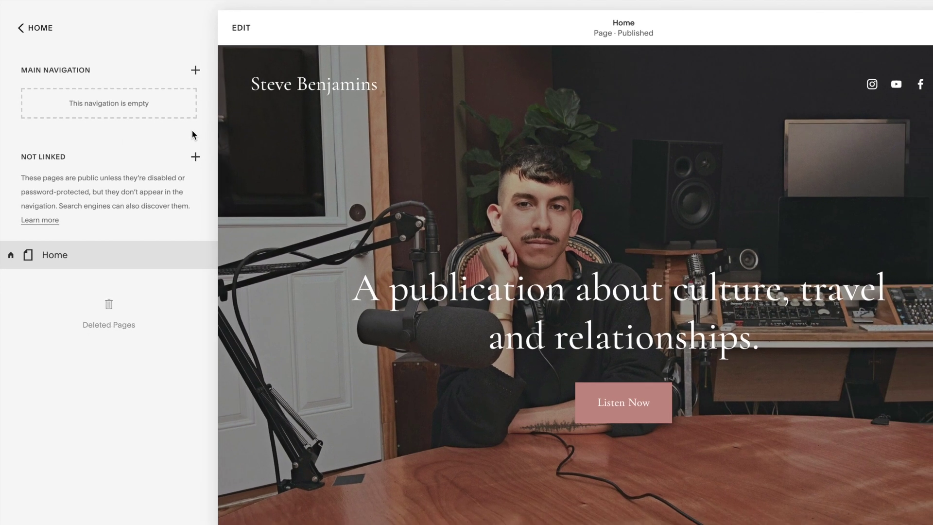
pyautogui.write('Contact')
pyautogui.press('Return')
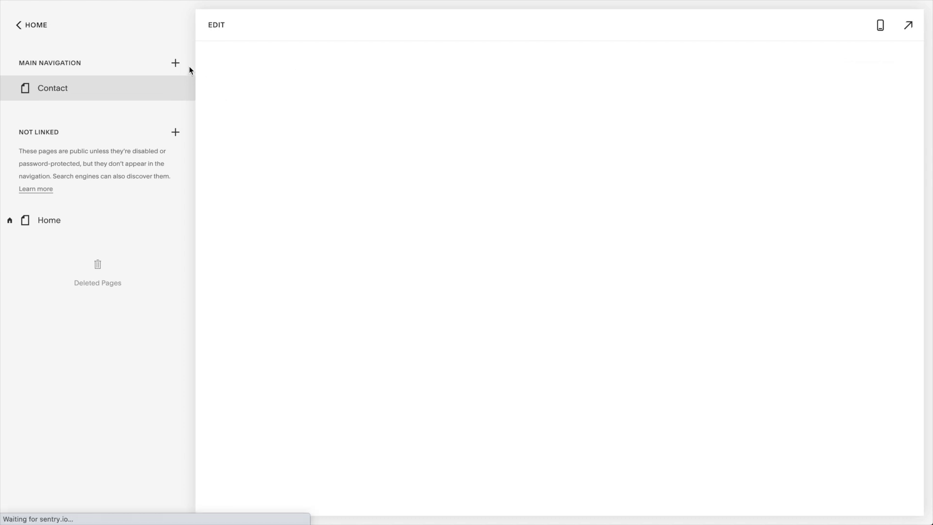
pyautogui.click(176, 65)
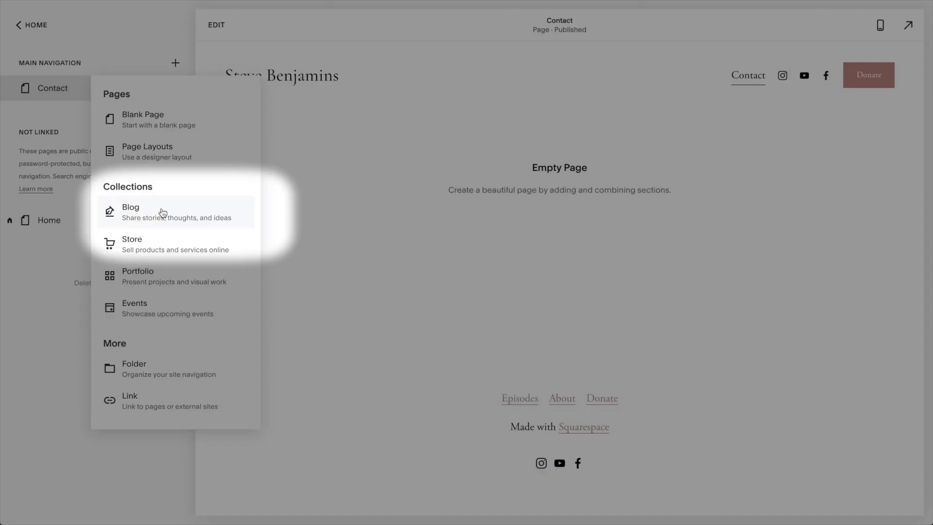
pyautogui.click(163, 213)
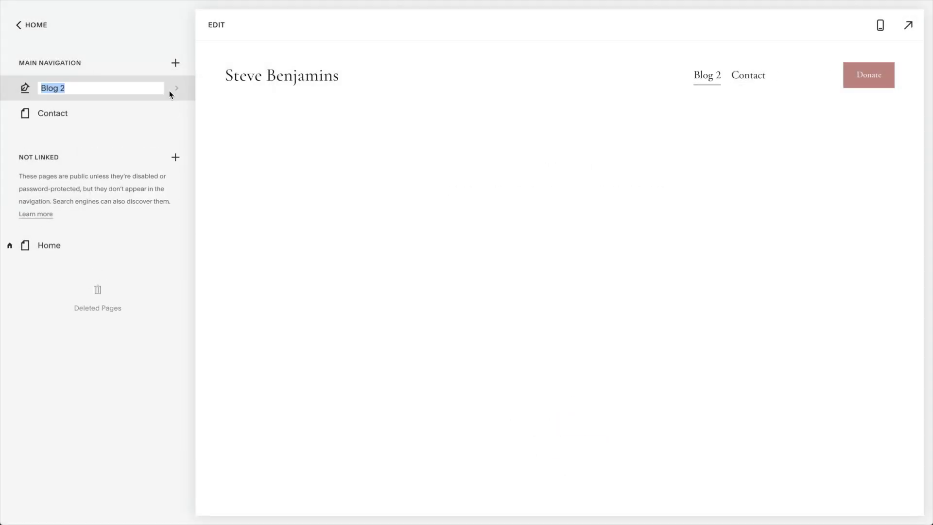
pyautogui.write('Blog')
pyautogui.press('Return')
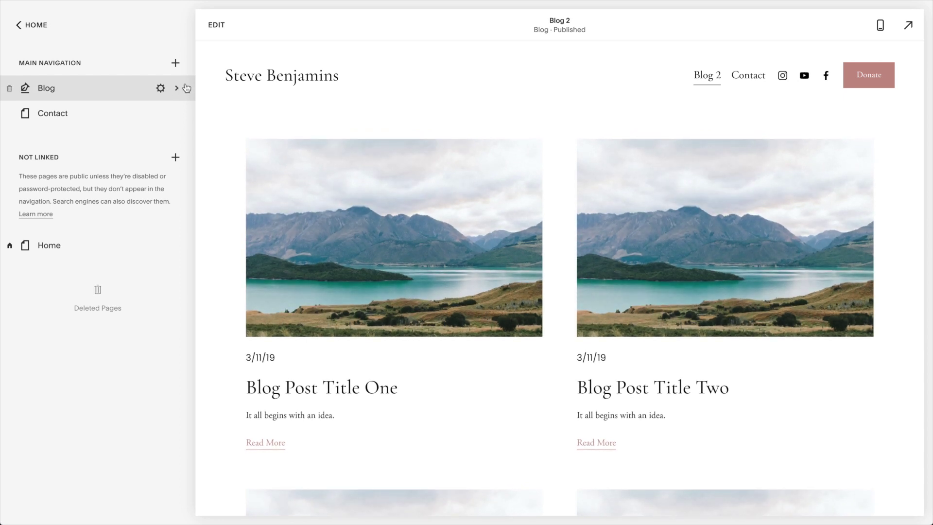
# - Add blank 'About' and 'Songs & EPs' pages to the main navigation
pyautogui.click(176, 63)
pyautogui.click(163, 116)
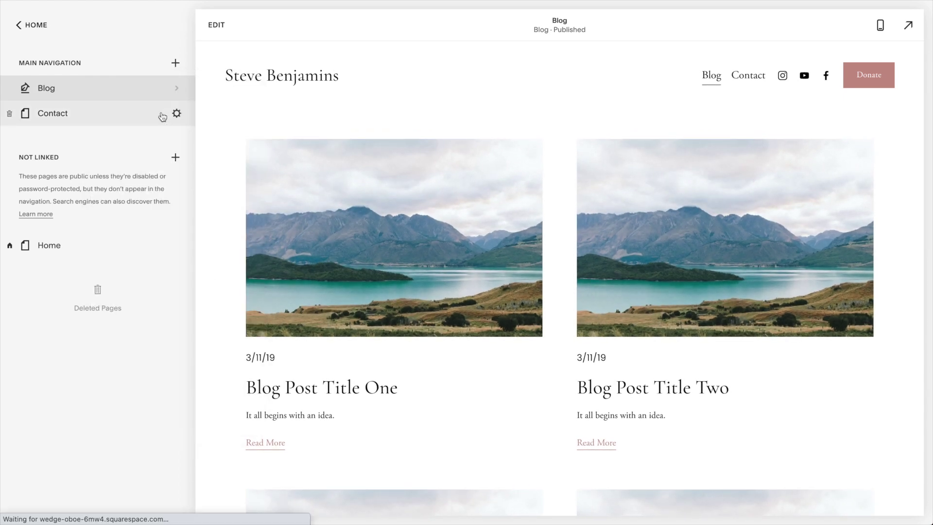
pyautogui.write('About')
pyautogui.press('Return')
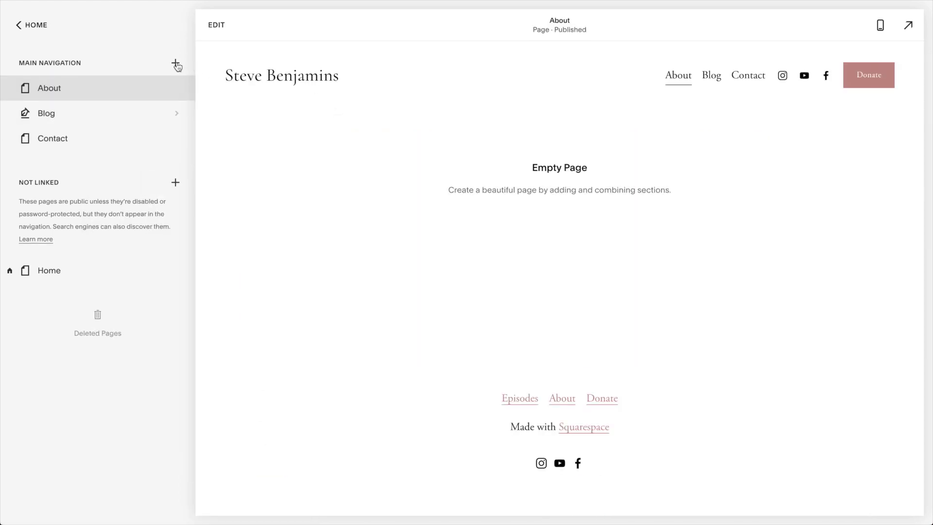
pyautogui.click(176, 64)
pyautogui.click(156, 116)
pyautogui.write('Songs & EPs')
pyautogui.press('Return')
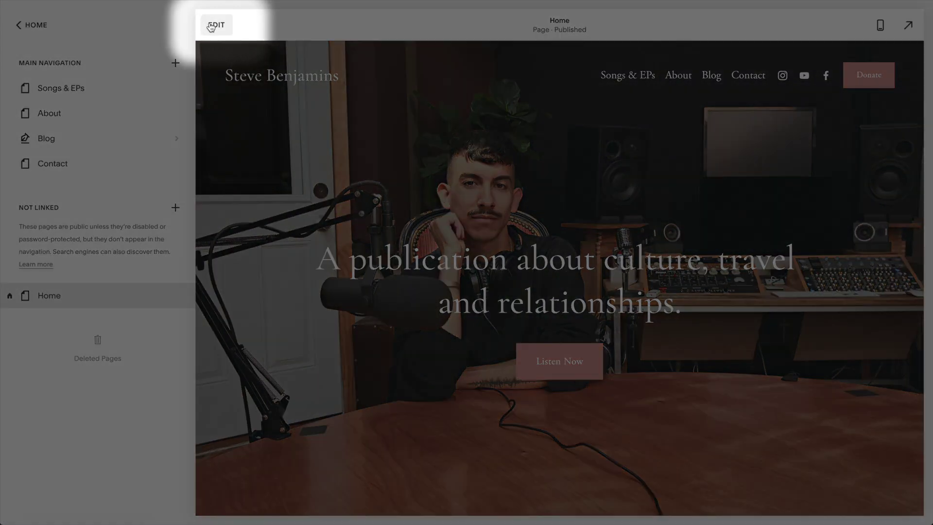
# - Hide the header social icons and relabel the button 'Listen On Spotify', linking the Spotify artist page
pyautogui.click(210, 27)
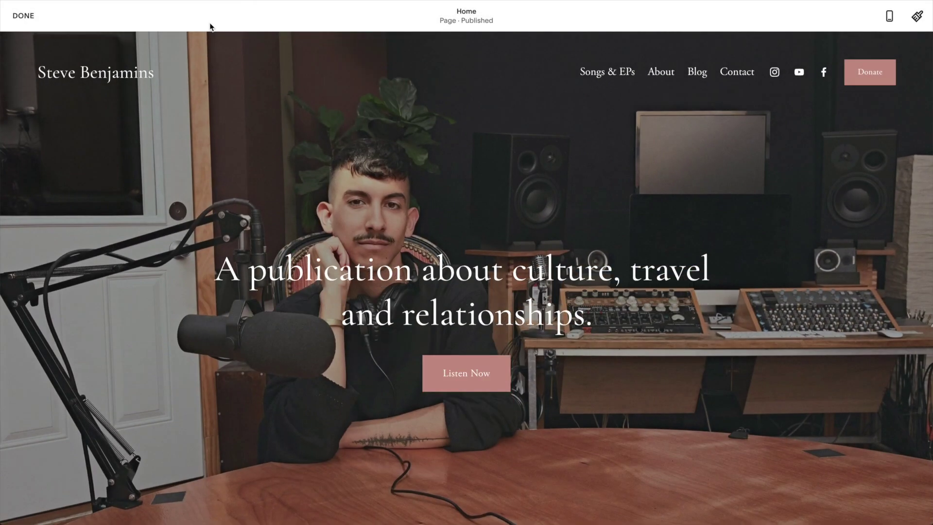
pyautogui.moveTo(468, 91)
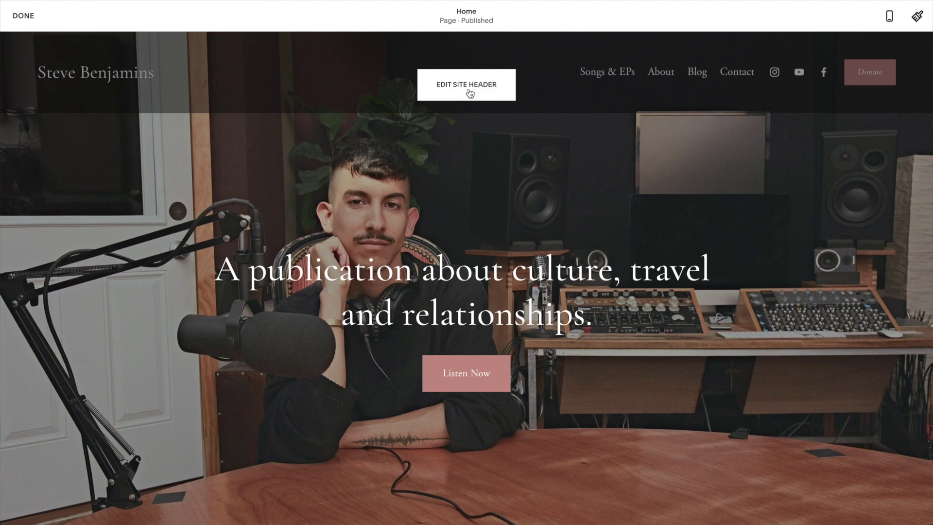
pyautogui.click(468, 90)
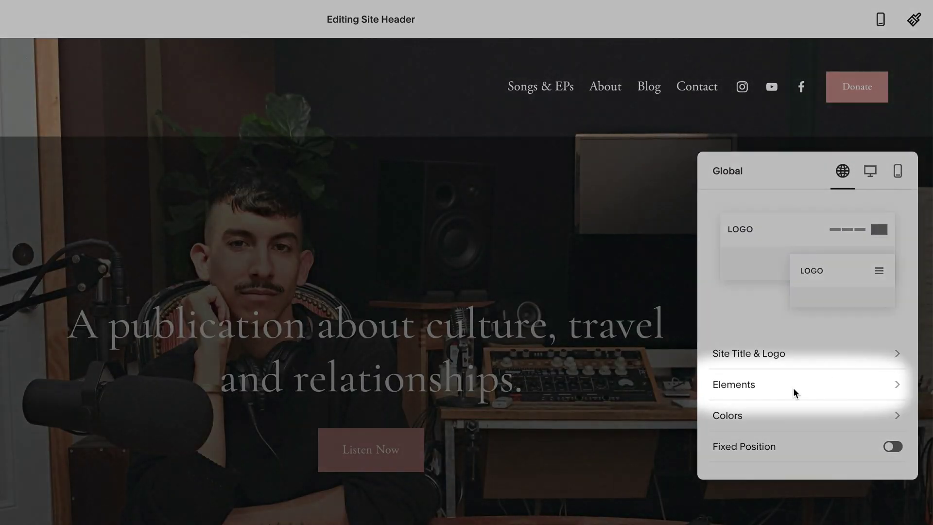
pyautogui.click(793, 387)
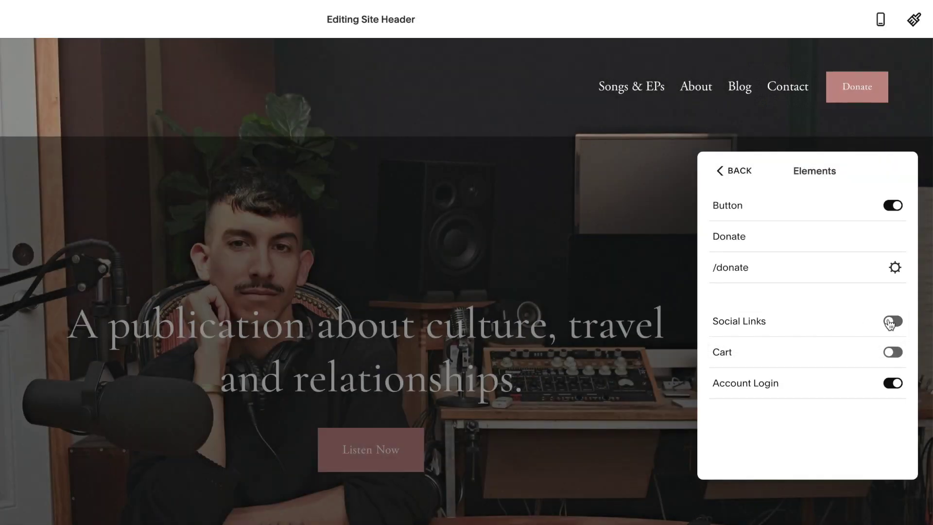
pyautogui.click(784, 245)
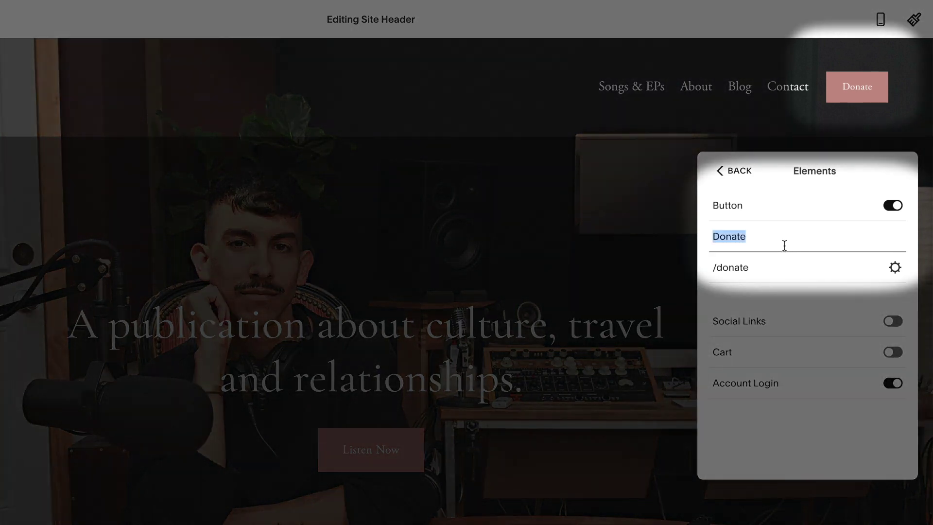
pyautogui.write('Listen On Spotify')
pyautogui.tripleClick(792, 268)
pyautogui.hotkey('ctrl', 'v')
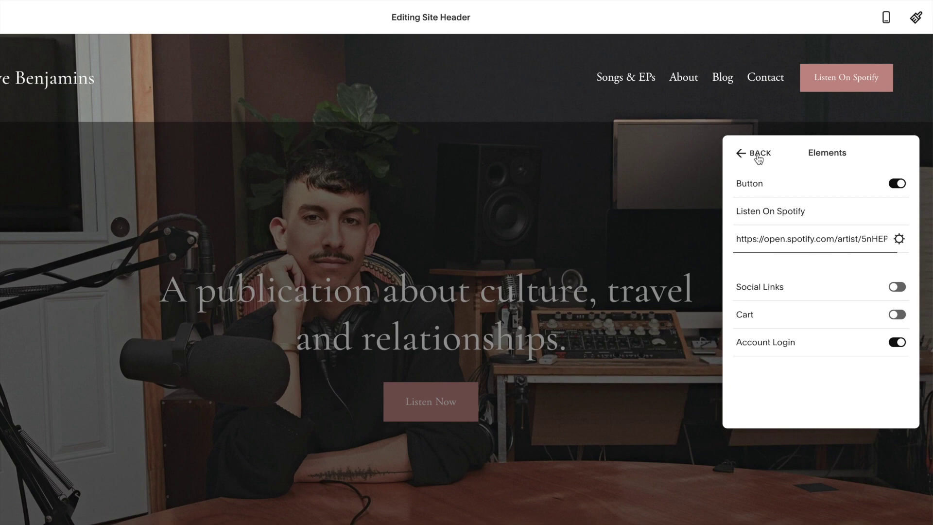
pyautogui.click(757, 156)
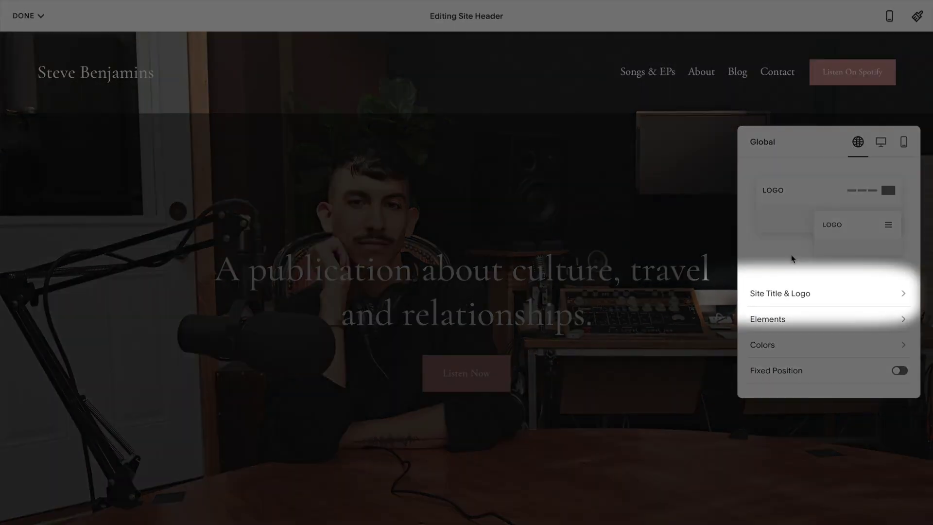
pyautogui.click(801, 296)
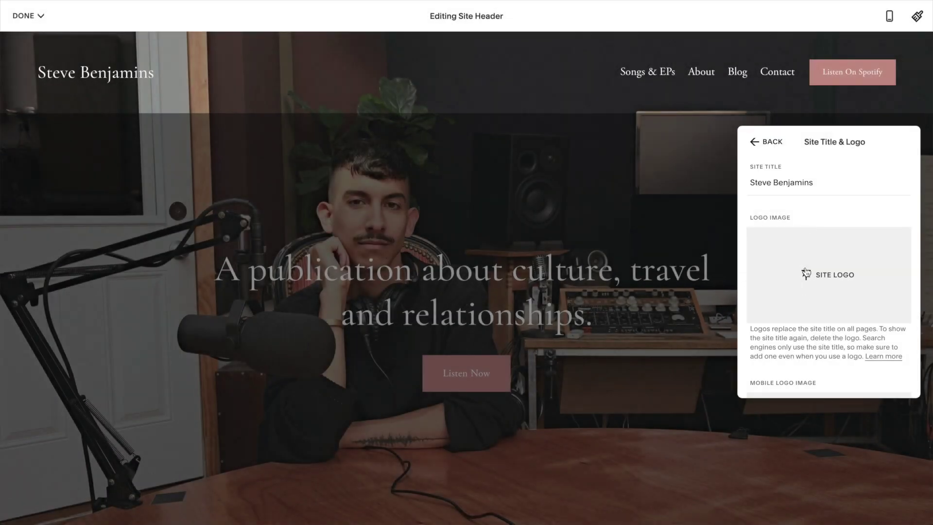
pyautogui.click(805, 272)
pyautogui.press('Return')
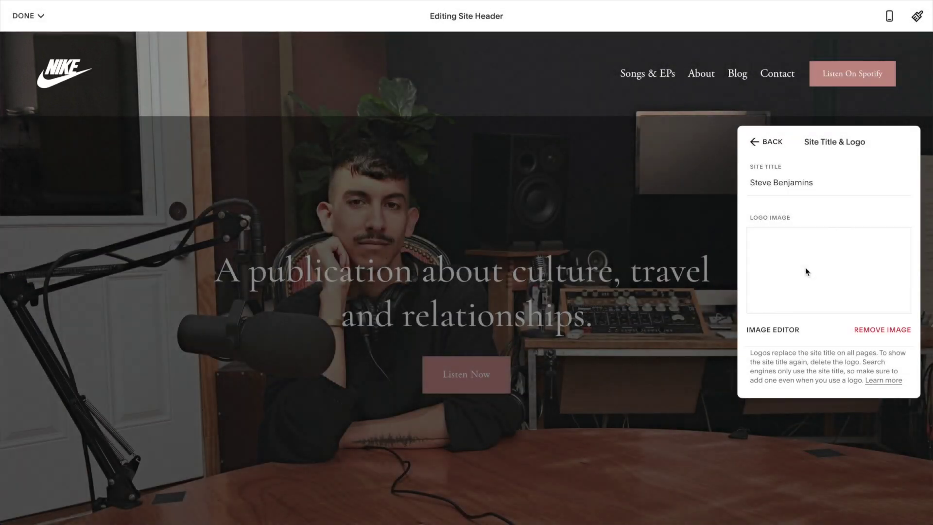
pyautogui.click(883, 331)
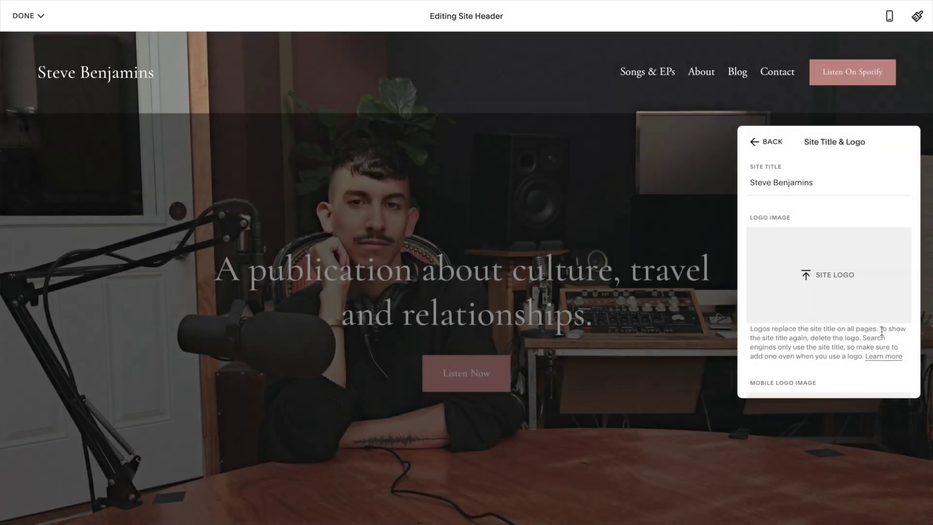
pyautogui.click(767, 141)
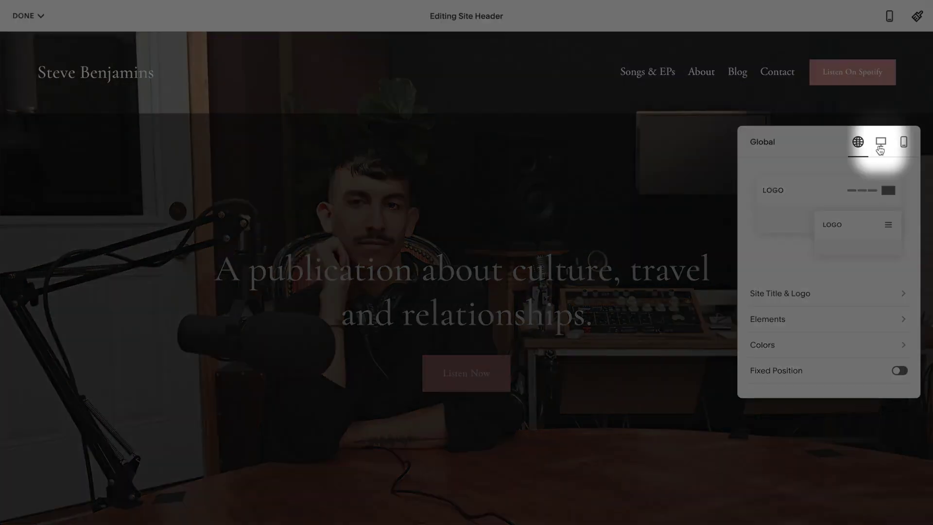
# - Keep the three-line mobile menu icon and left-align the mobile overlay menu links
pyautogui.click(881, 144)
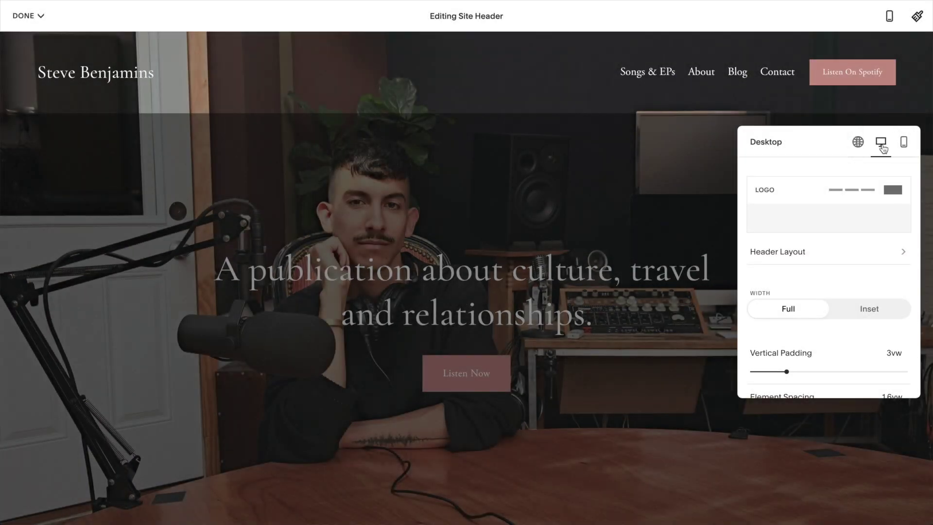
pyautogui.click(795, 256)
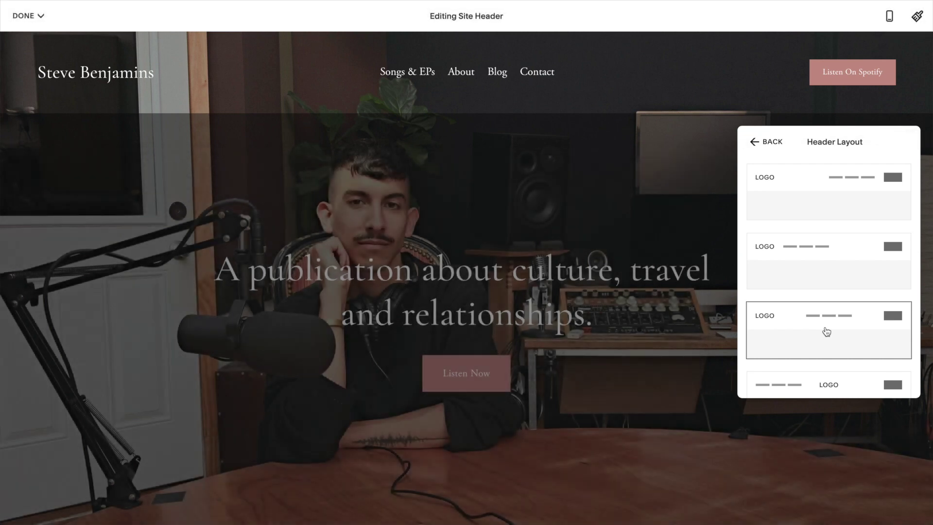
pyautogui.click(768, 144)
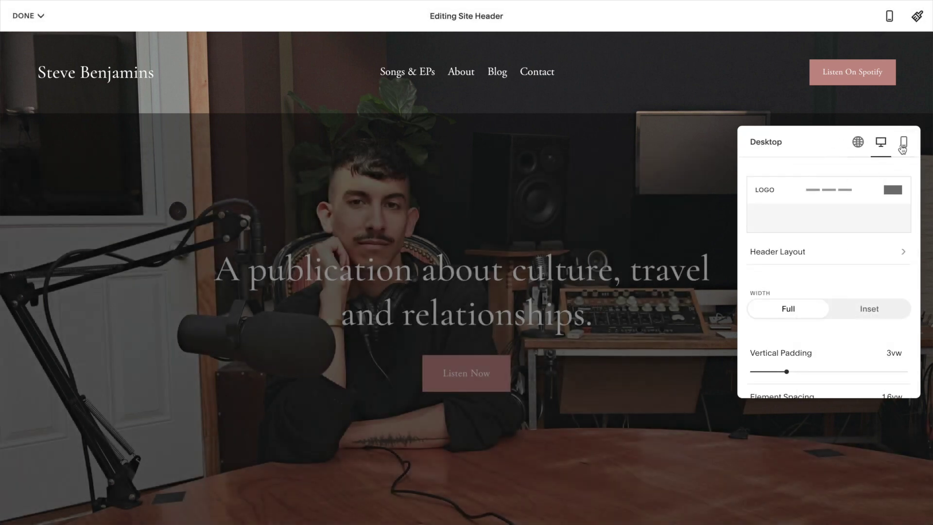
pyautogui.click(903, 143)
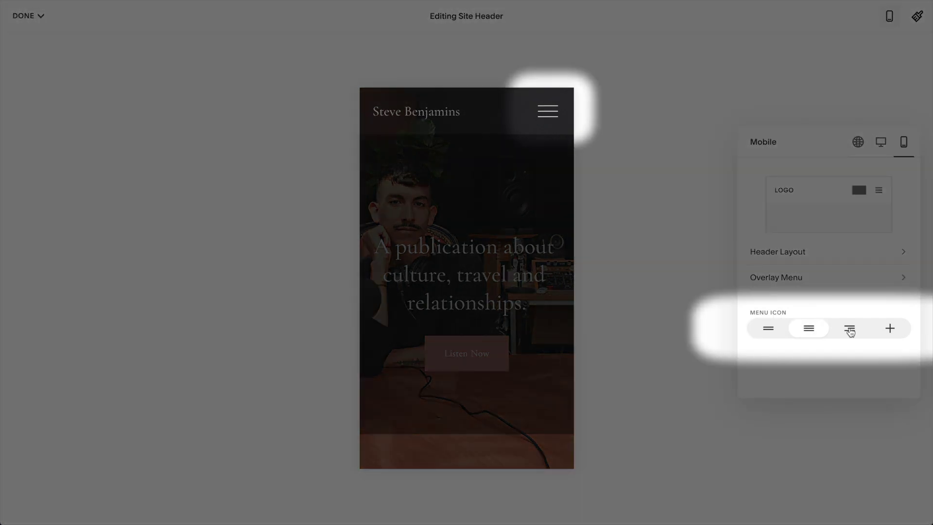
pyautogui.click(850, 333)
pyautogui.click(814, 333)
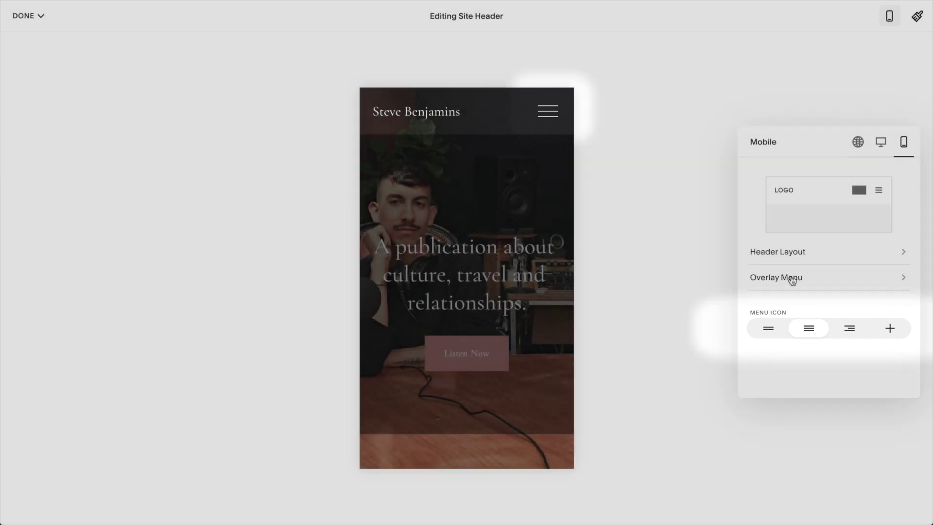
pyautogui.click(791, 277)
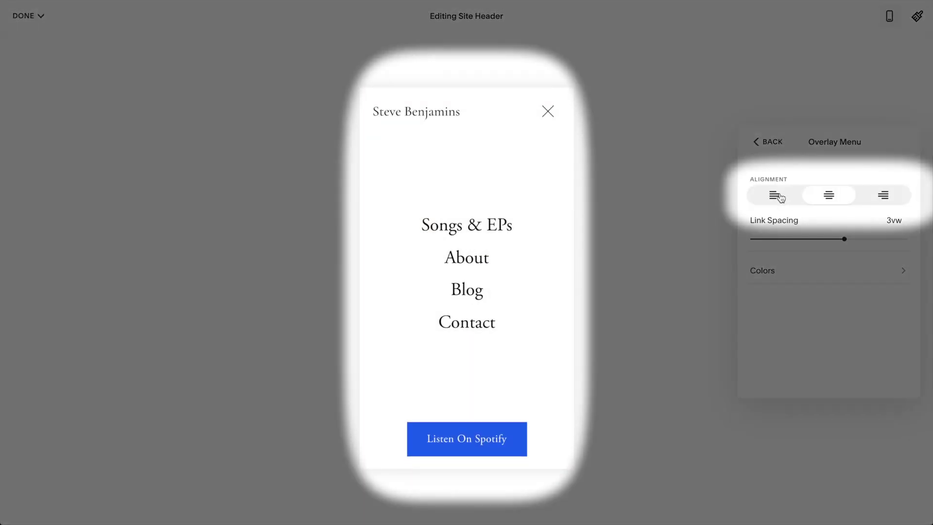
pyautogui.click(779, 195)
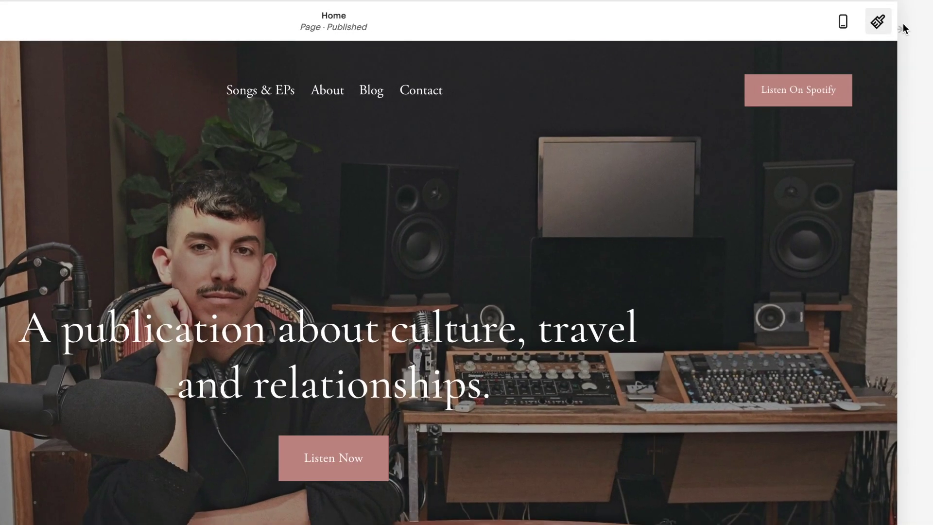
# - Set the site heading font family to Freight Text Pro
pyautogui.click(905, 27)
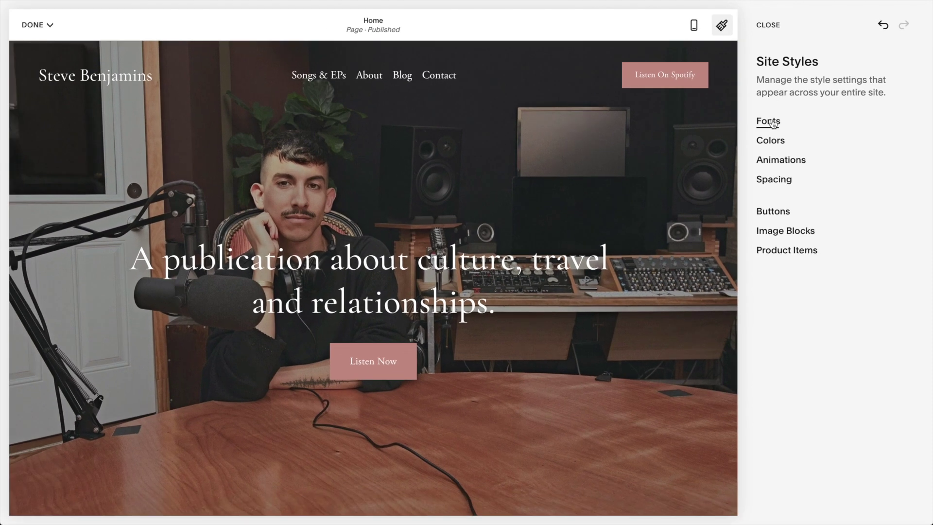
pyautogui.click(771, 122)
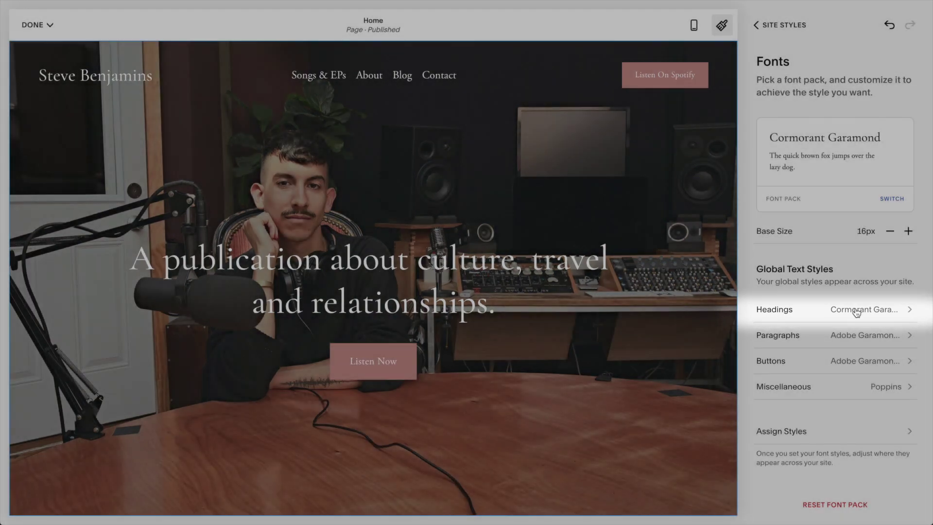
pyautogui.click(856, 311)
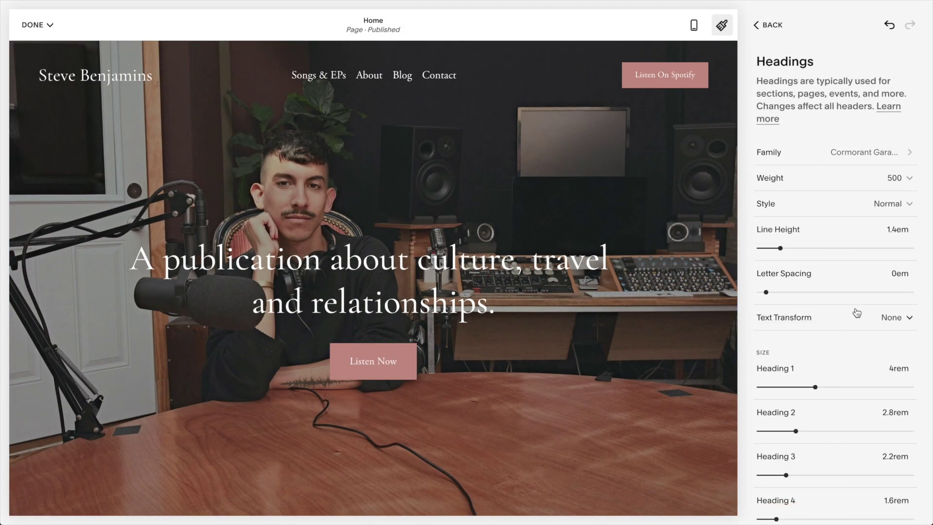
pyautogui.click(868, 159)
pyautogui.click(826, 177)
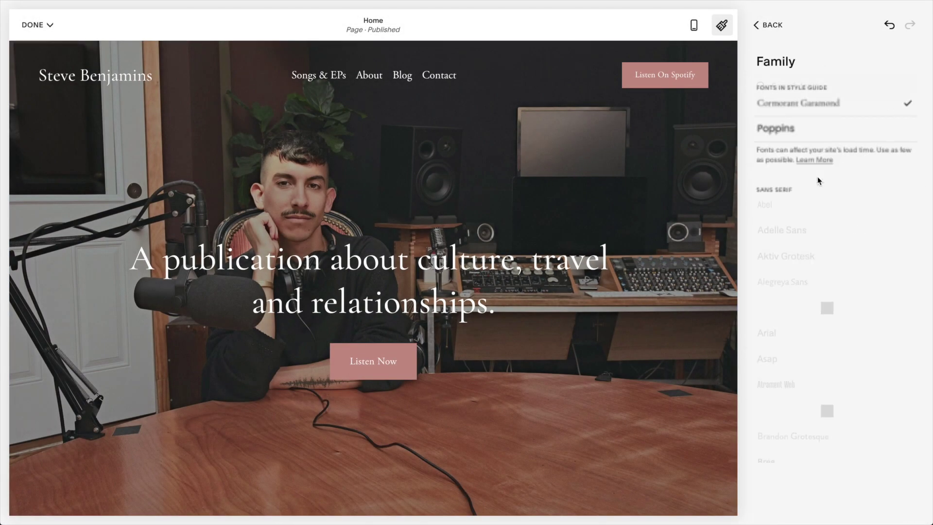
pyautogui.click(815, 87)
pyautogui.write('fr')
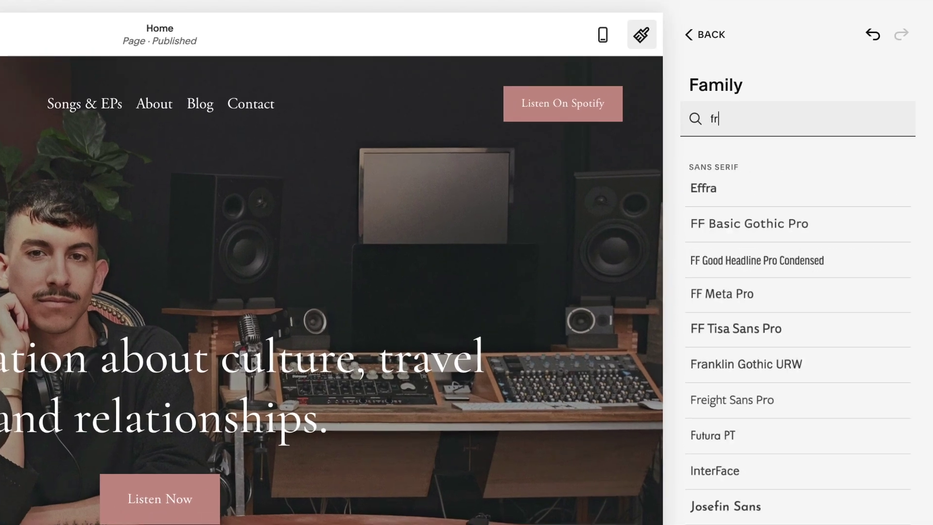
pyautogui.write('eight text')
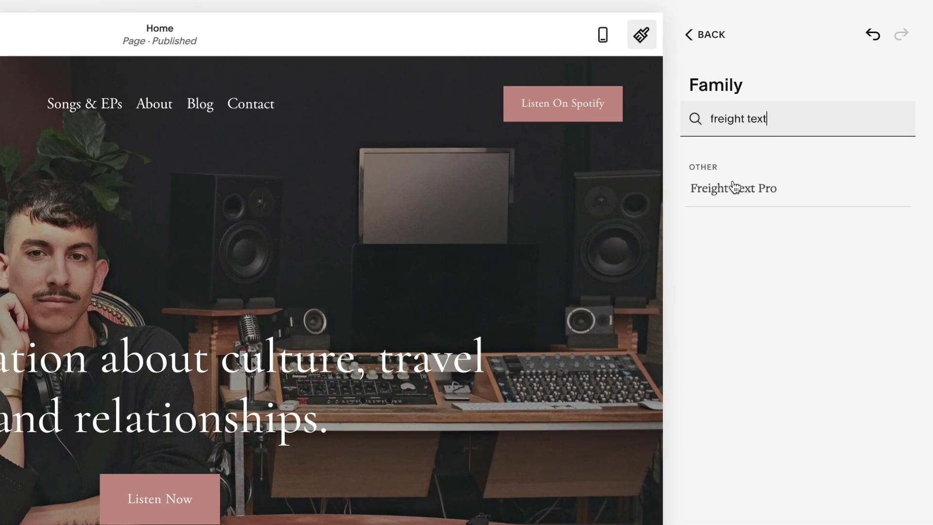
pyautogui.click(736, 187)
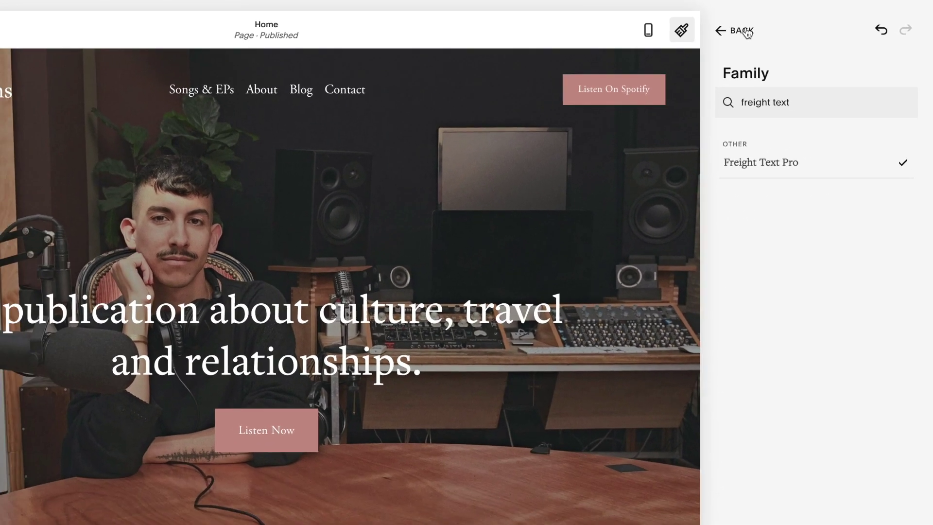
pyautogui.click(737, 33)
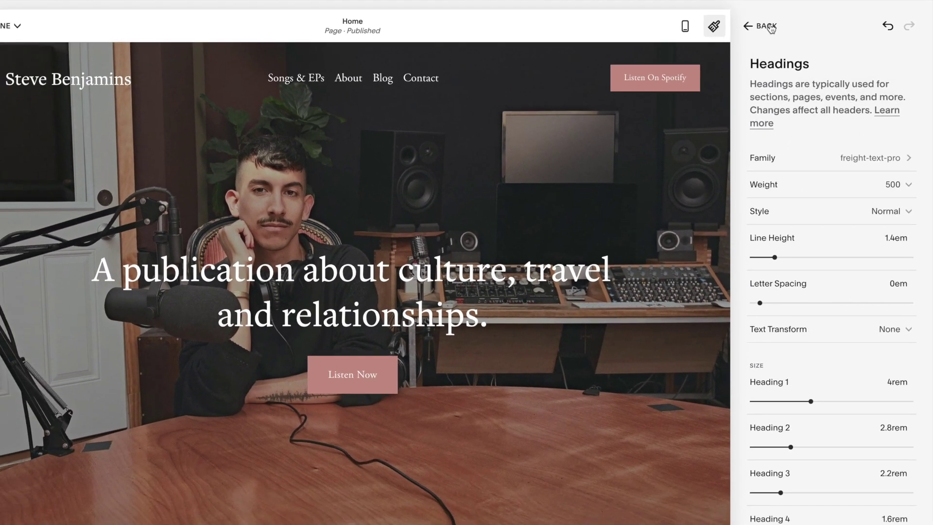
pyautogui.click(772, 27)
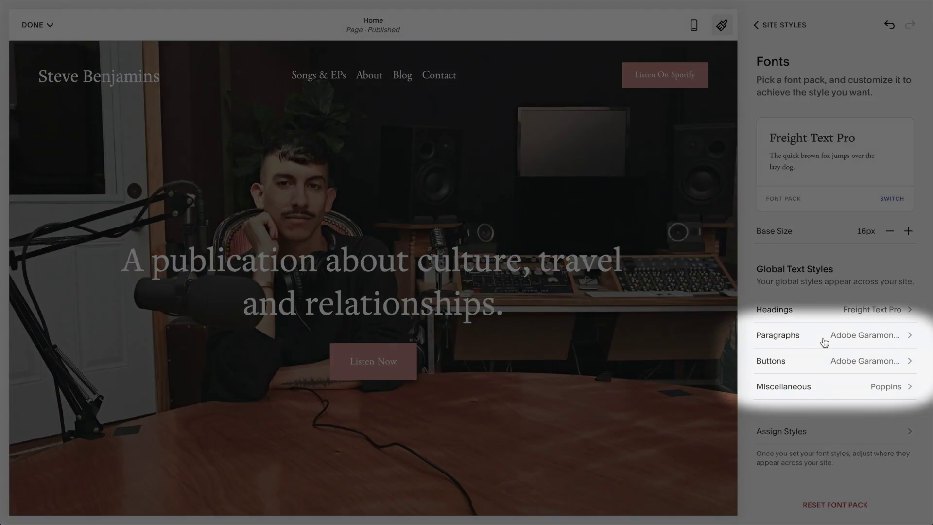
# - Set paragraphs, buttons and miscellaneous text to Helvetica Neue
pyautogui.click(824, 361)
pyautogui.click(819, 127)
pyautogui.write('helvetica')
pyautogui.click(787, 167)
pyautogui.click(772, 27)
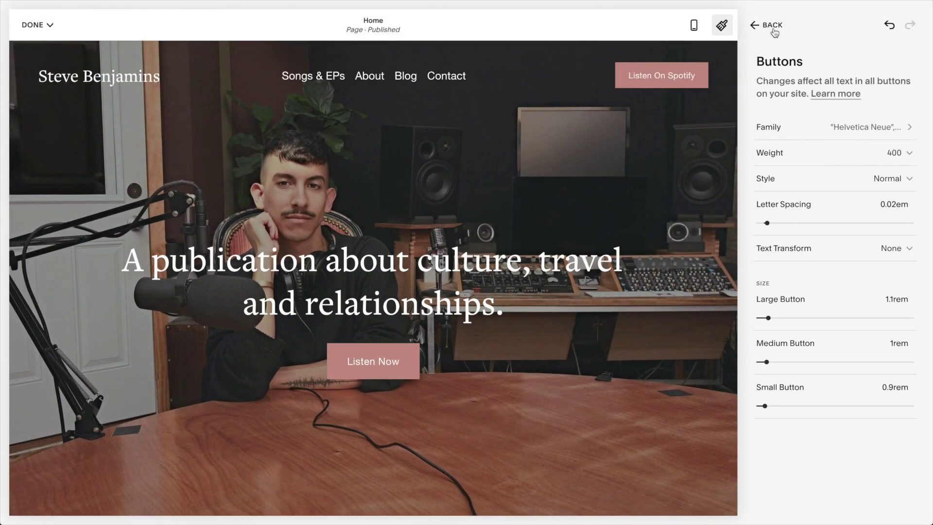
pyautogui.click(819, 127)
pyautogui.click(773, 27)
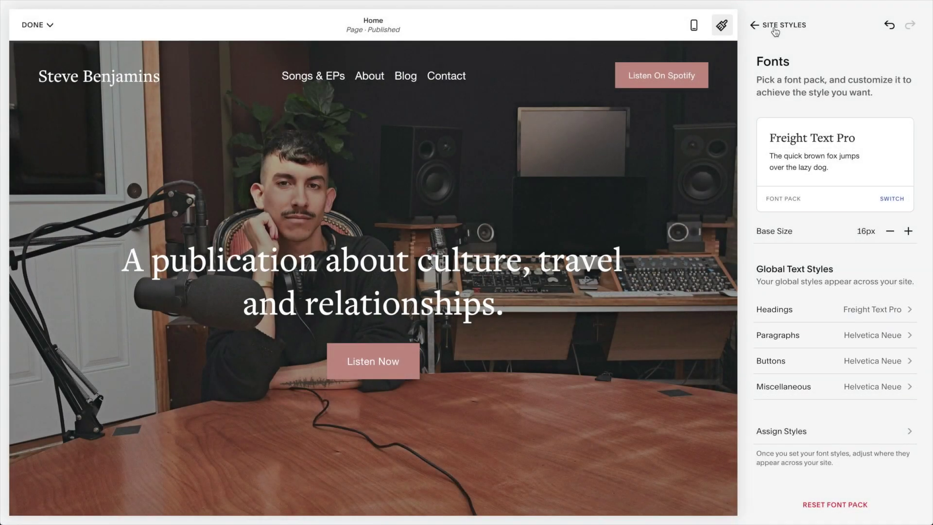
pyautogui.click(775, 29)
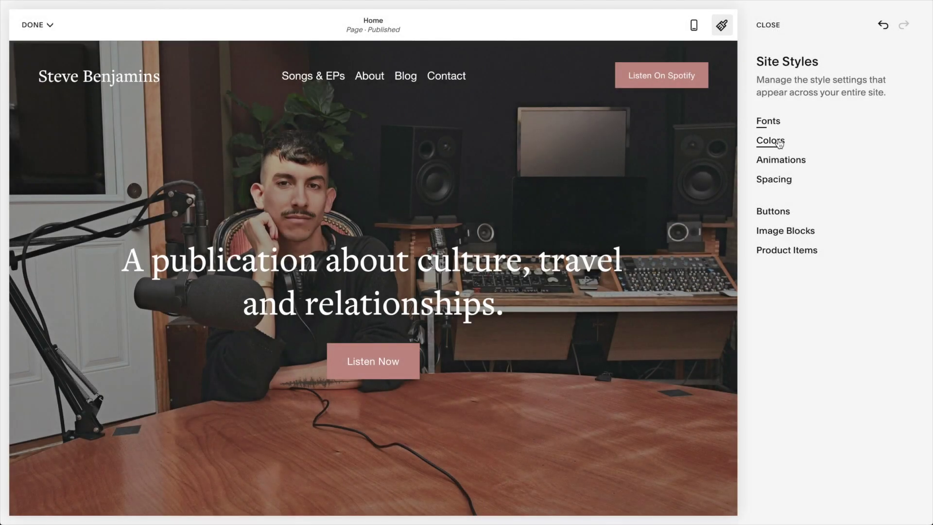
# - Apply the grey preset palette, then set its accent colour to #304FFE
pyautogui.click(777, 141)
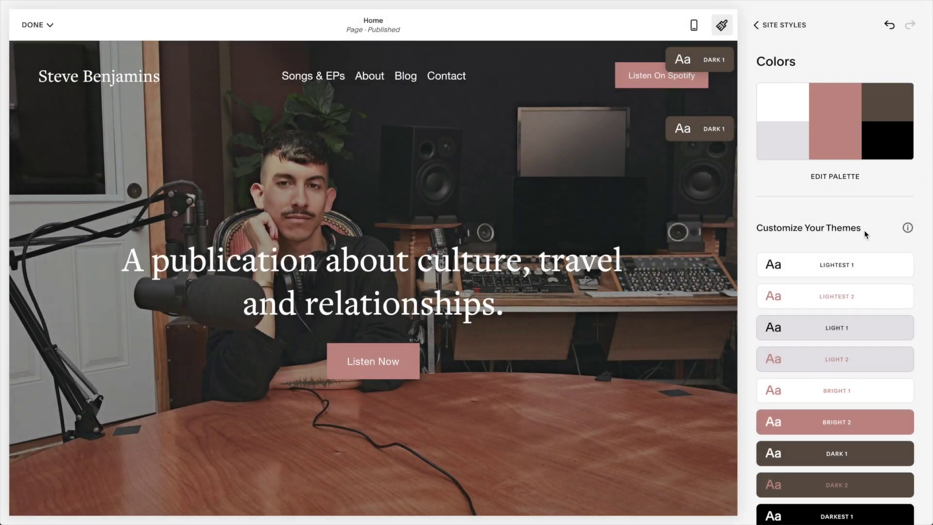
pyautogui.click(829, 176)
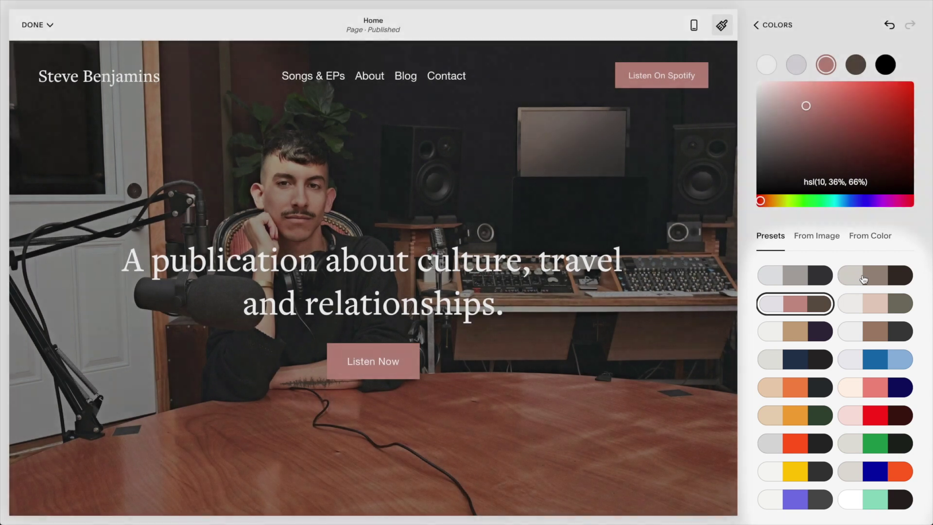
pyautogui.click(861, 284)
pyautogui.click(866, 362)
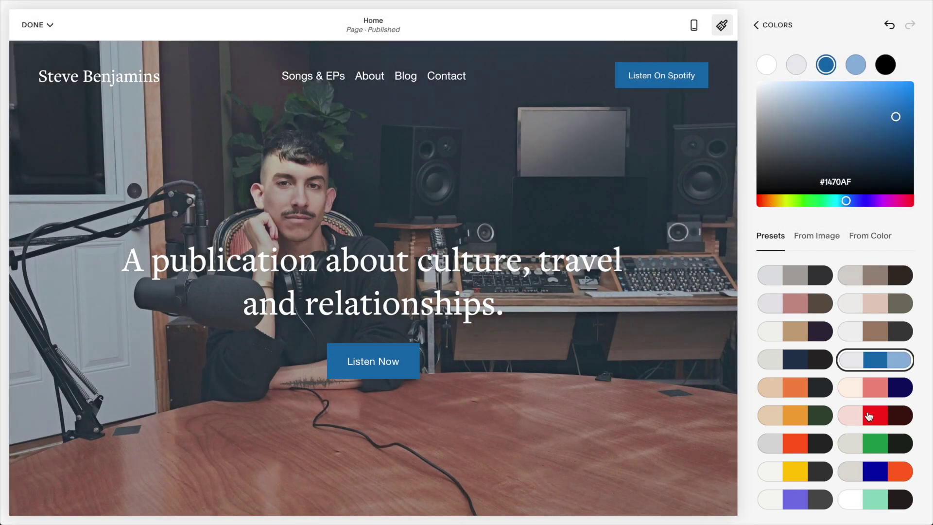
pyautogui.click(868, 416)
pyautogui.click(785, 451)
pyautogui.click(879, 483)
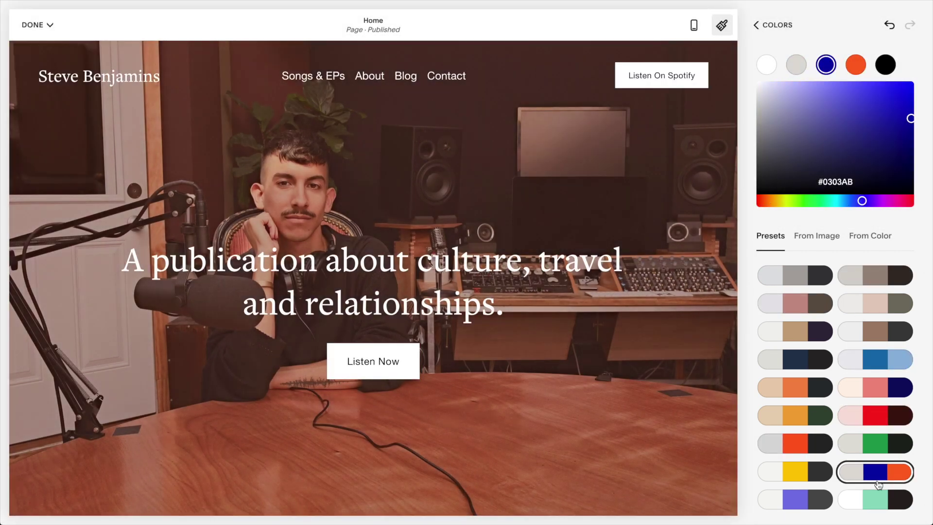
pyautogui.click(807, 277)
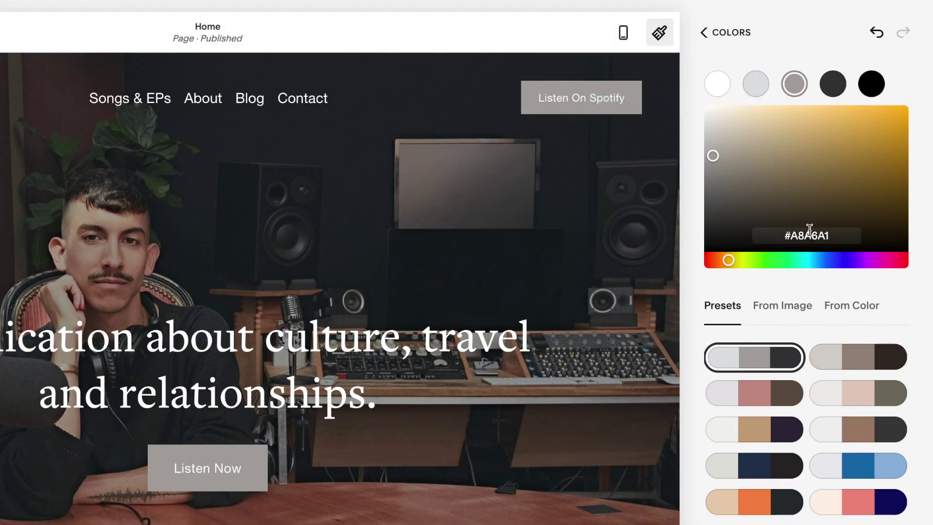
pyautogui.click(809, 233)
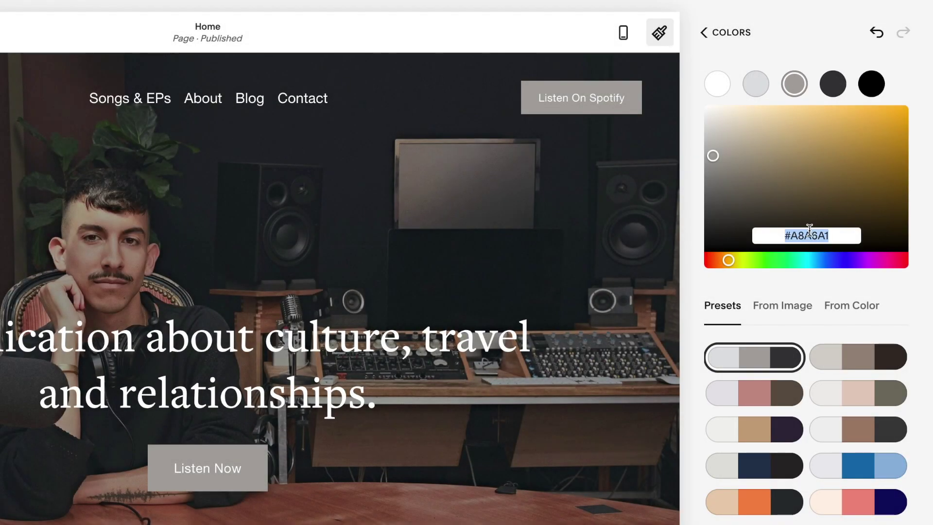
pyautogui.write('#304FFE')
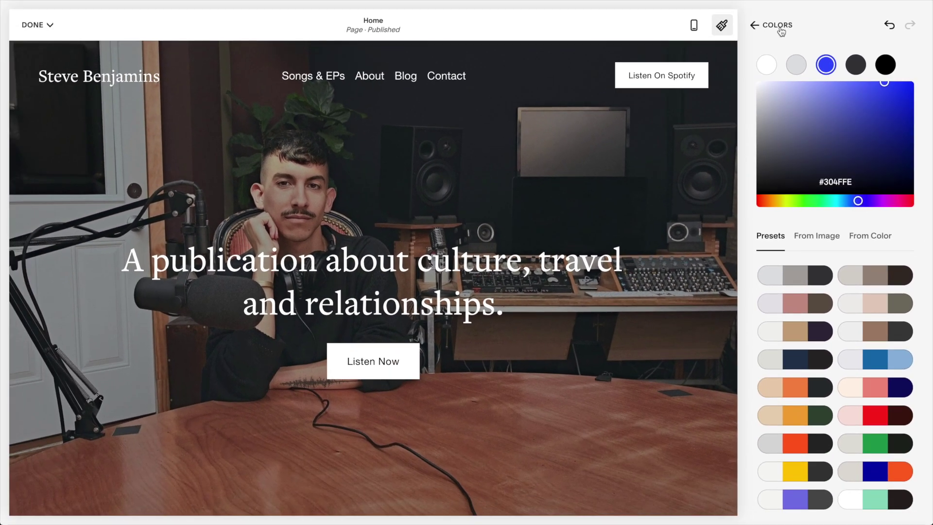
# - Replace the banner's background image with an aerial forest photo
pyautogui.click(756, 25)
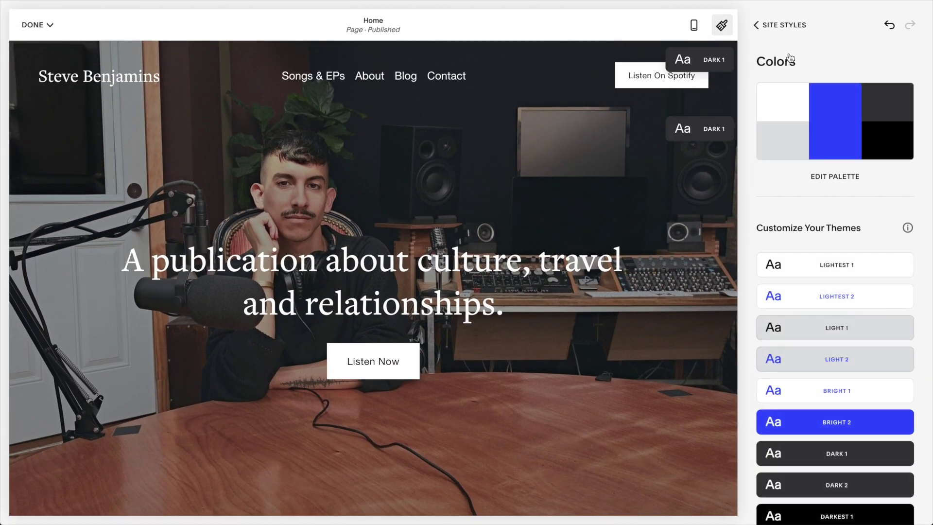
pyautogui.click(722, 26)
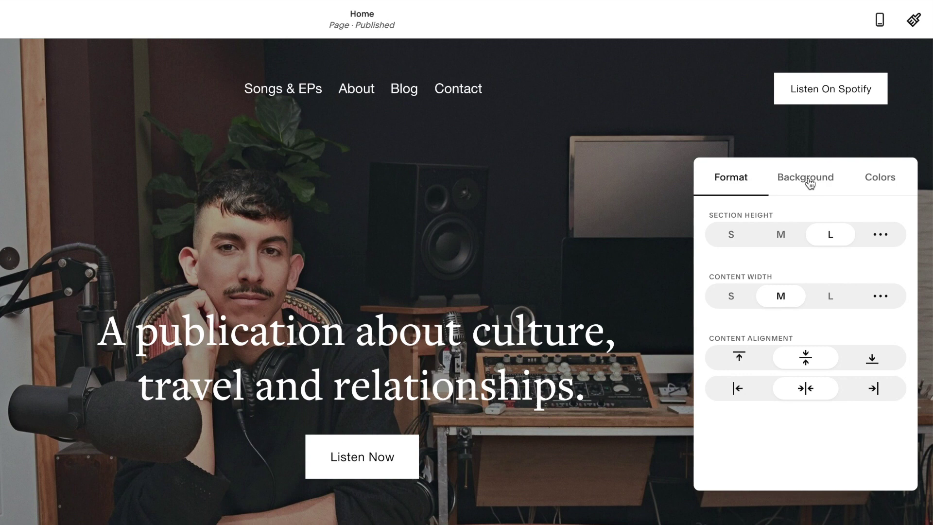
pyautogui.click(806, 180)
pyautogui.click(893, 406)
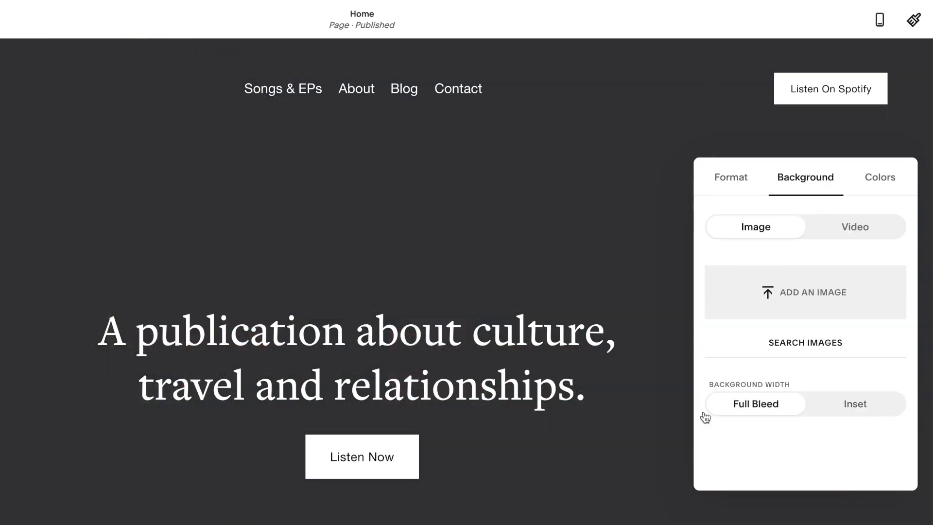
pyautogui.moveTo(923, 292); pyautogui.dragTo(817, 267)
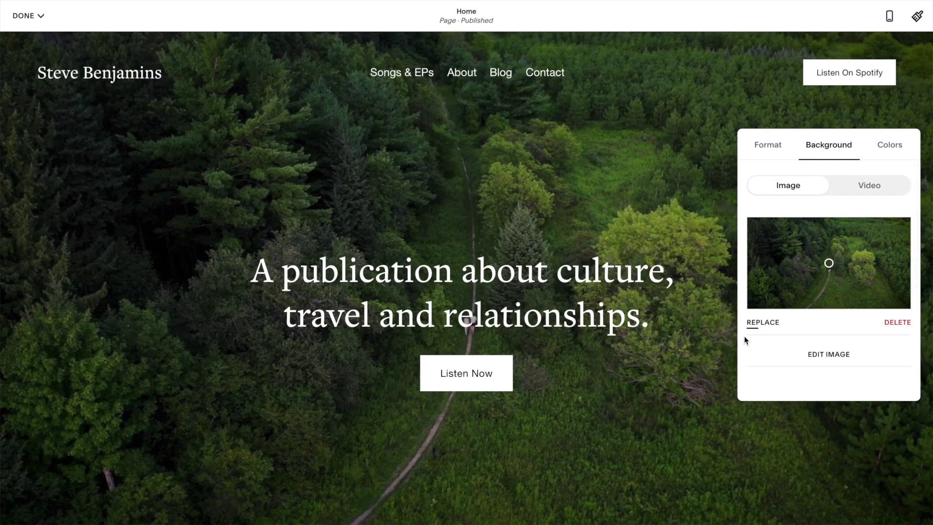
# - Raise the banner background overlay opacity to 38%
pyautogui.scroll(-2, 745, 337)
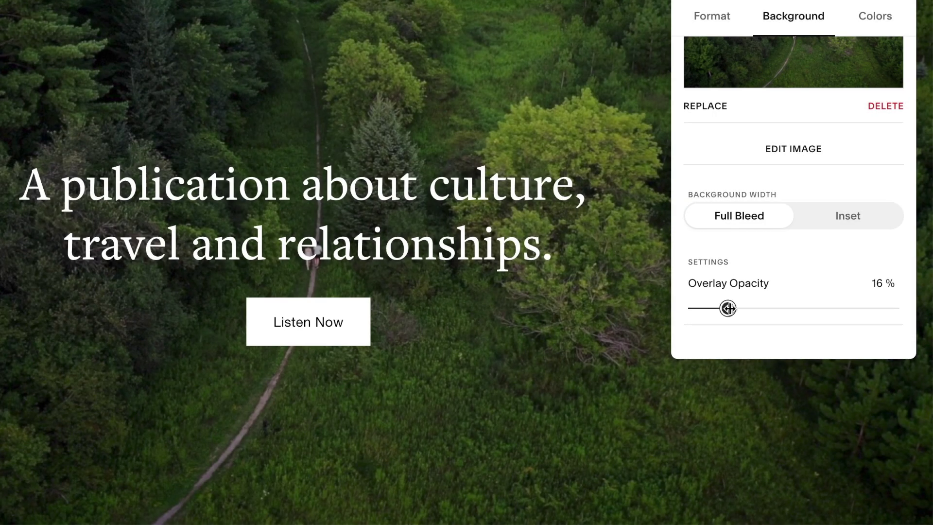
pyautogui.moveTo(728, 309); pyautogui.dragTo(815, 308)
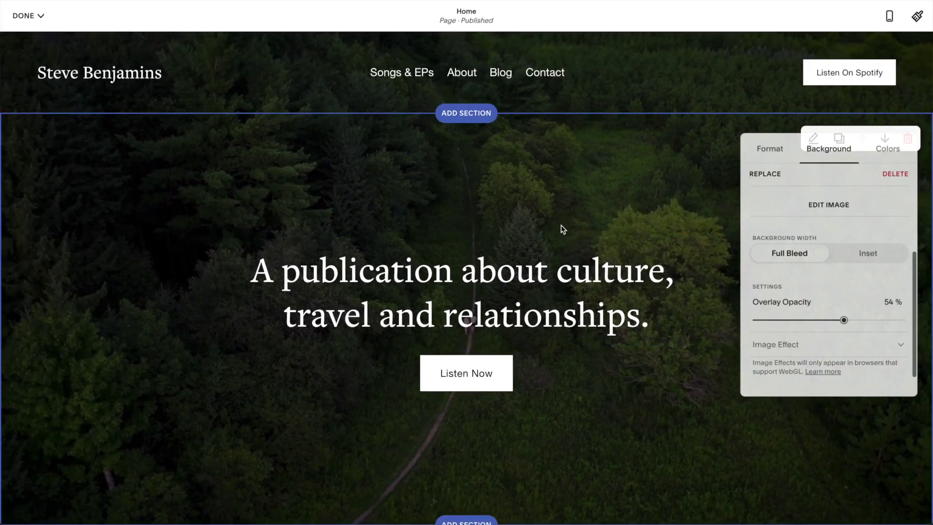
pyautogui.click(560, 229)
# - Rewrite the banner heading as 'New Song: 100 Miles' with '100 Miles' underlined
pyautogui.click(554, 273)
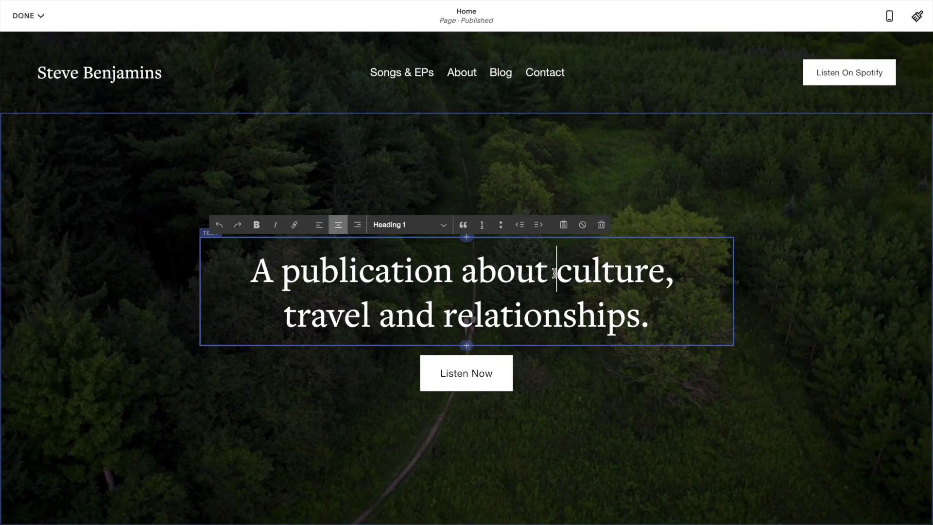
pyautogui.tripleClick(554, 273)
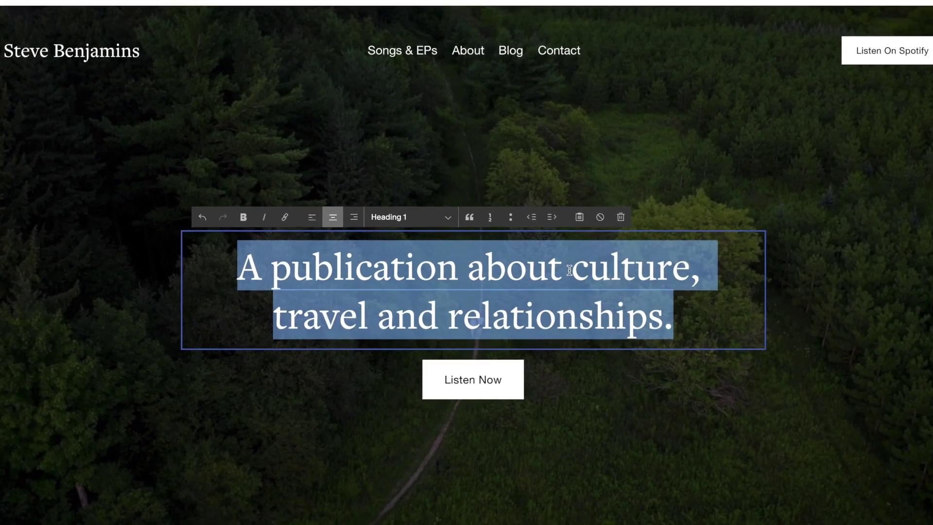
pyautogui.write('New')
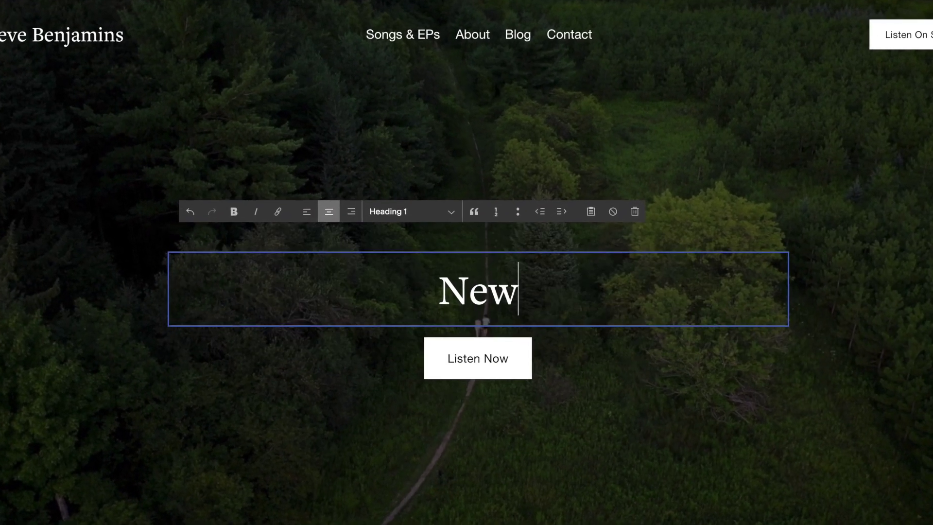
pyautogui.write(' Song: 100 Miles')
pyautogui.hotkey('ctrl', 'shift', 'Left')
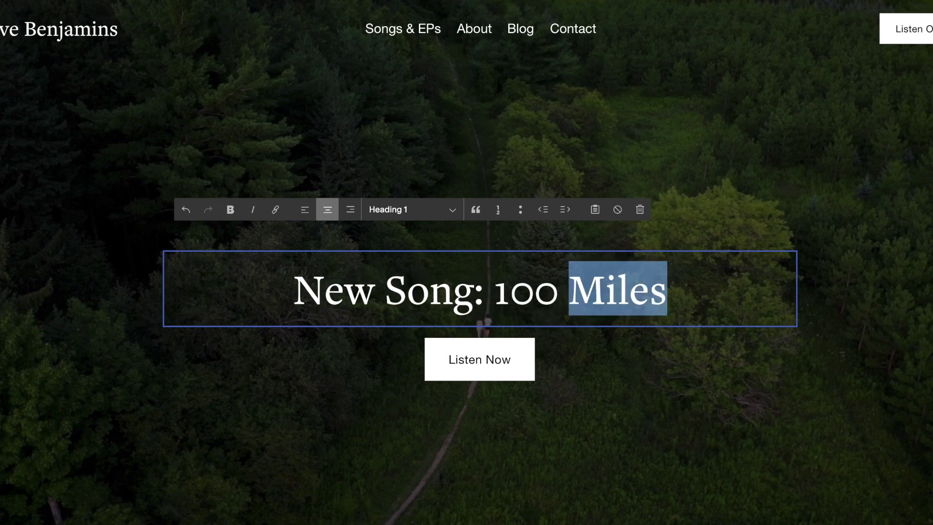
pyautogui.hotkey('ctrl', 'shift', 'Left')
pyautogui.hotkey('ctrl', 'u')
pyautogui.press('Right')
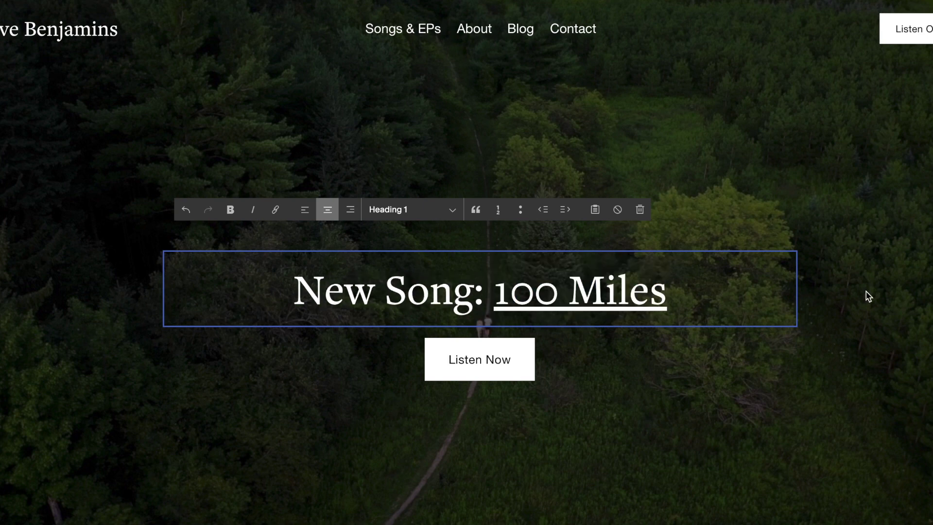
pyautogui.click(889, 294)
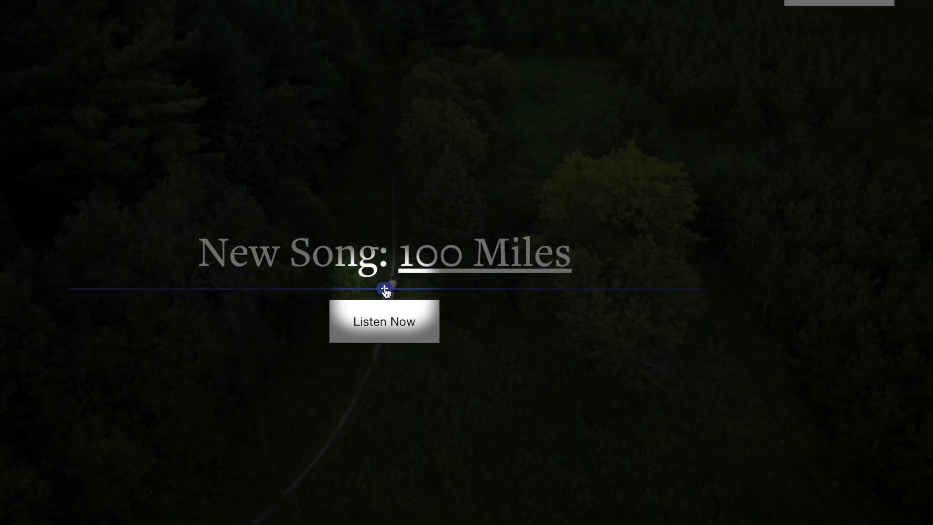
pyautogui.click(385, 290)
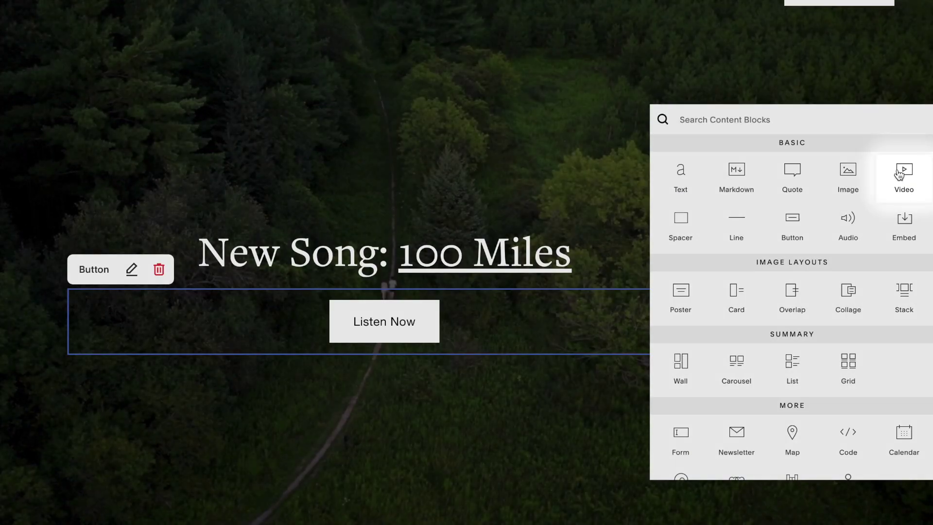
# - Embed the YouTube music video in a video block below the heading
pyautogui.click(900, 174)
pyautogui.click(781, 282)
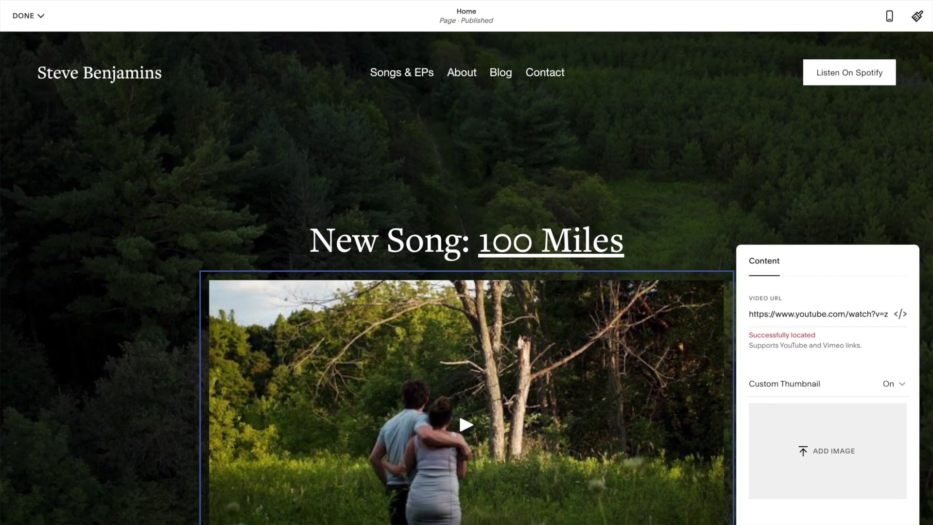
pyautogui.click(675, 216)
pyautogui.scroll(-5, 801, 254)
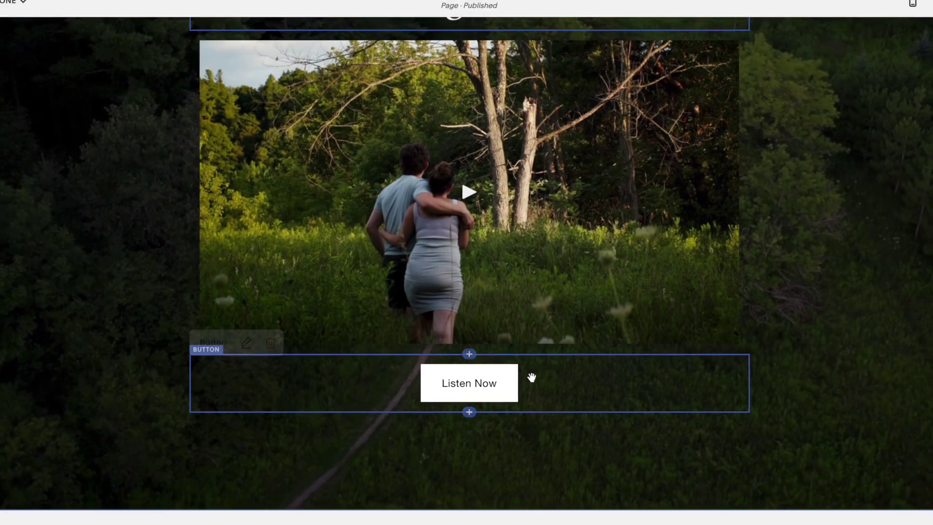
# - Delete the 'Listen Now' button block from the banner
pyautogui.click(525, 375)
pyautogui.click(248, 348)
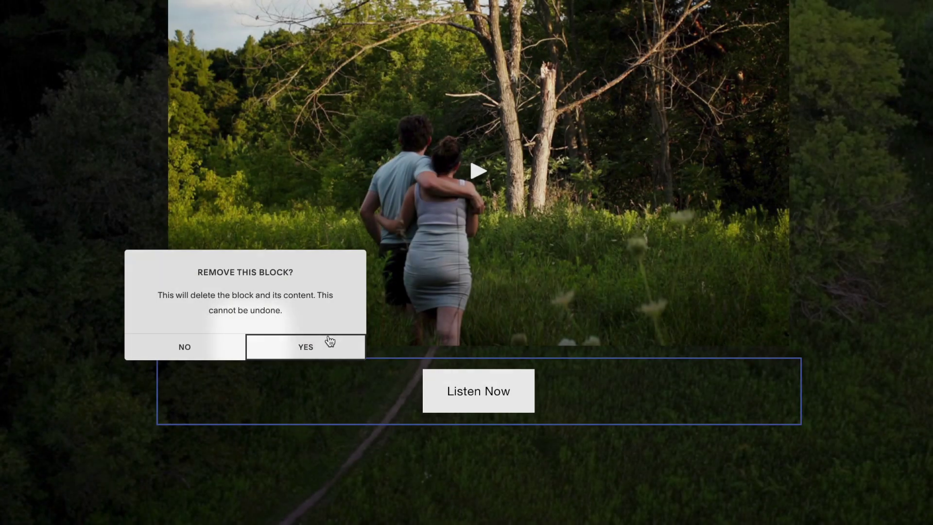
pyautogui.click(329, 341)
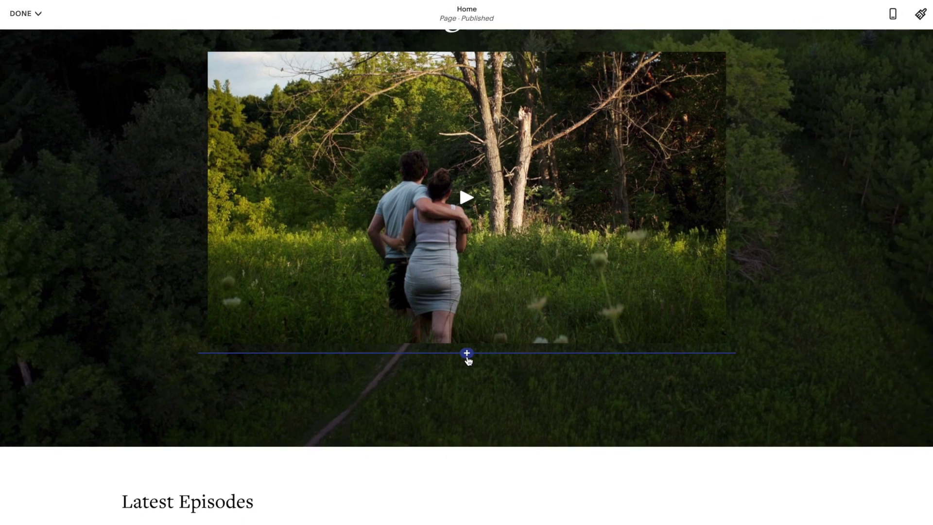
pyautogui.click(468, 357)
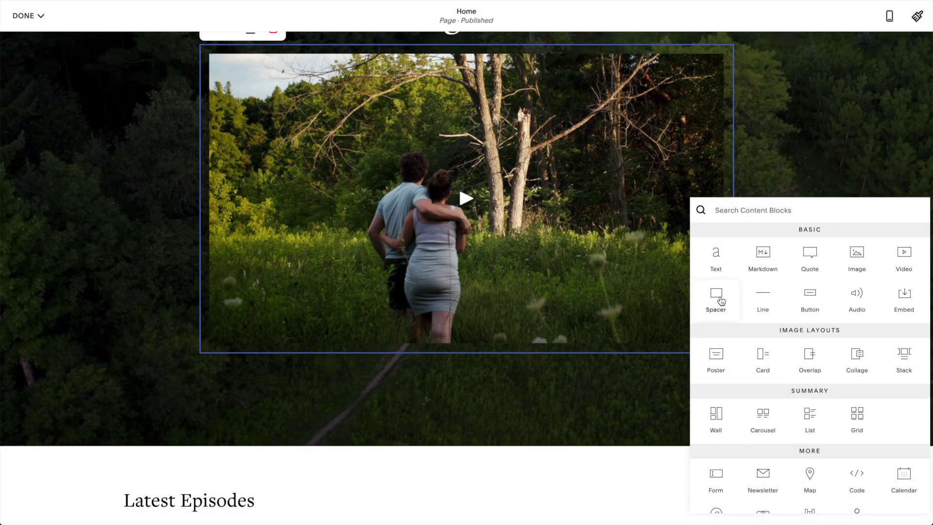
# - Add a spacer below the video, followed by a new text block
pyautogui.click(716, 298)
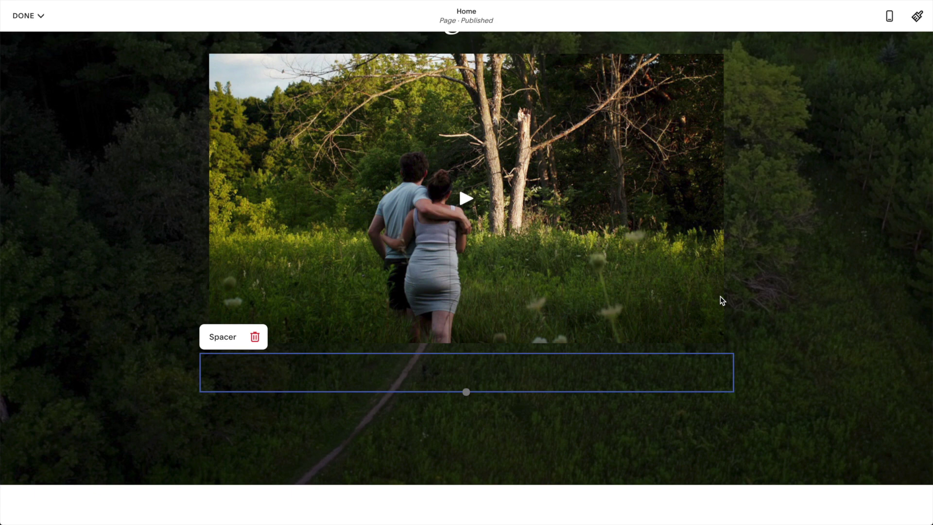
pyautogui.click(466, 392)
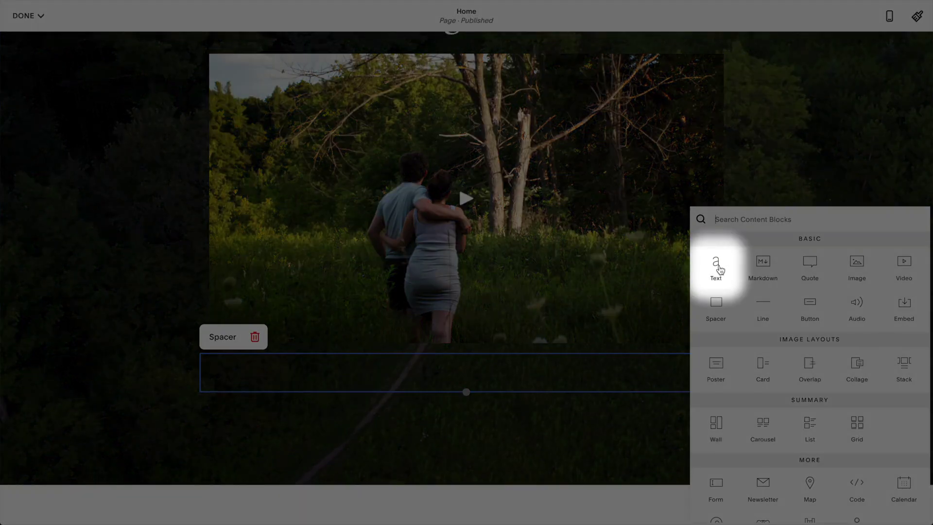
pyautogui.click(719, 268)
pyautogui.click(466, 417)
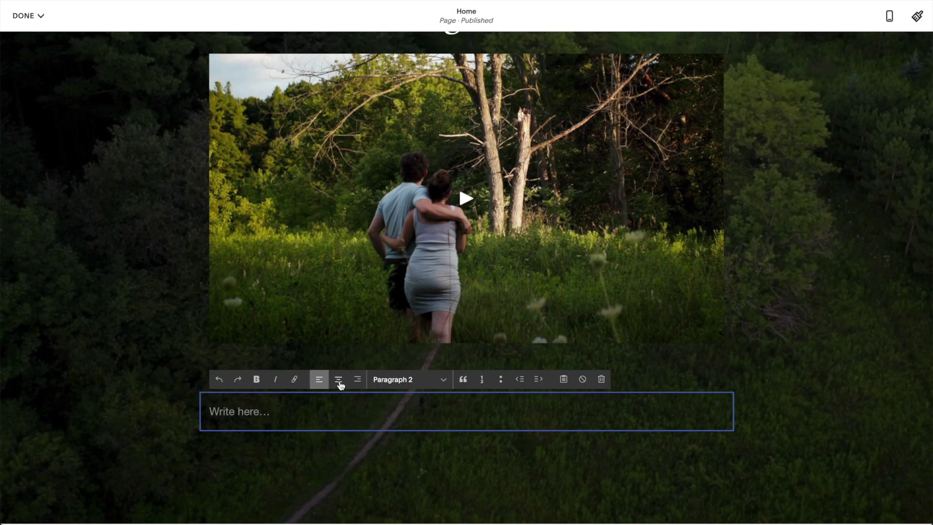
# - Enter 'Latest Blog Post: How I Wrote My Song Circles' as a centred Heading 4
pyautogui.click(338, 379)
pyautogui.write('Latest Blog Post: How I Wrote My Song Circles')
pyautogui.click(408, 379)
pyautogui.click(411, 362)
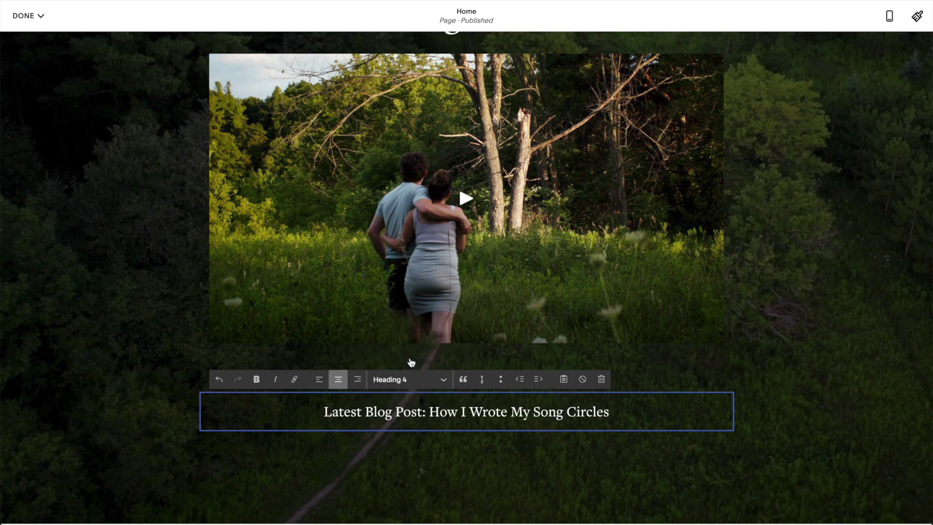
pyautogui.moveTo(431, 411); pyautogui.dragTo(762, 416)
pyautogui.scroll(5, 783, 417)
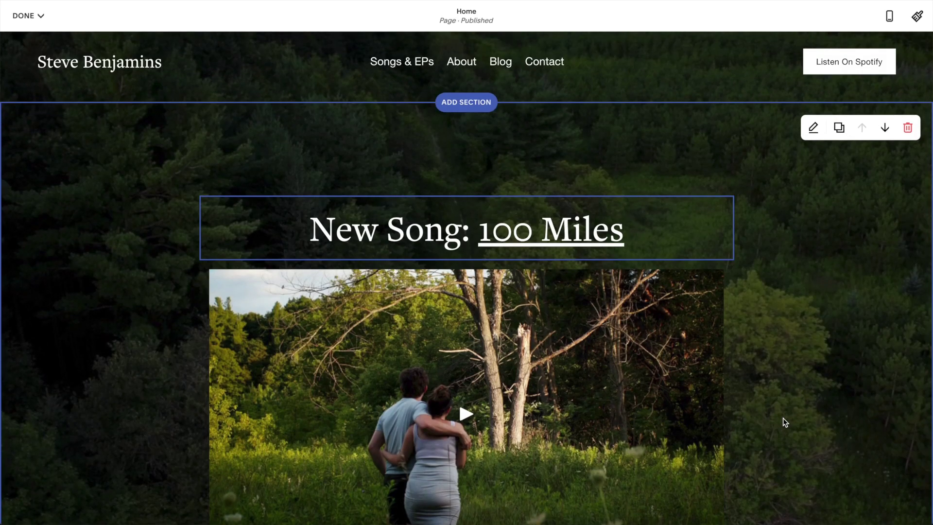
# - Set the banner section height to S, keep content width M, and save the home page
pyautogui.click(813, 139)
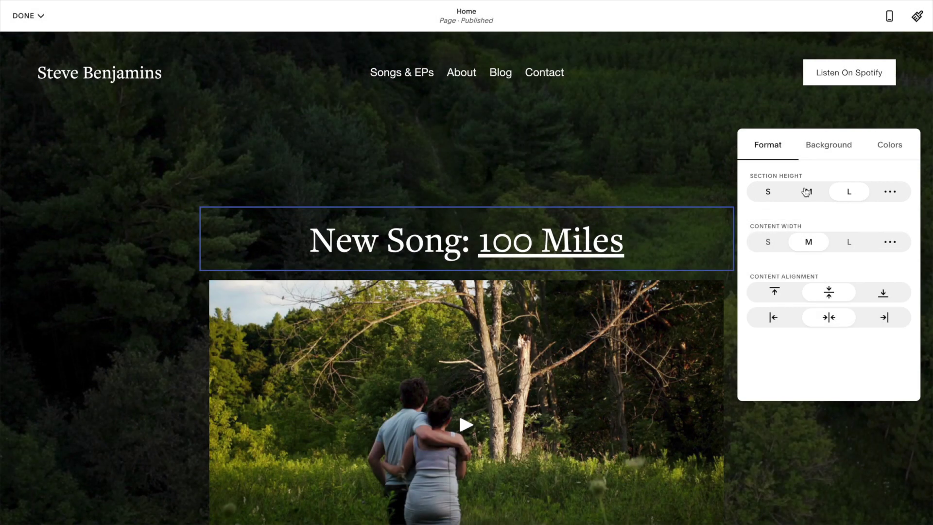
pyautogui.click(807, 193)
pyautogui.click(771, 193)
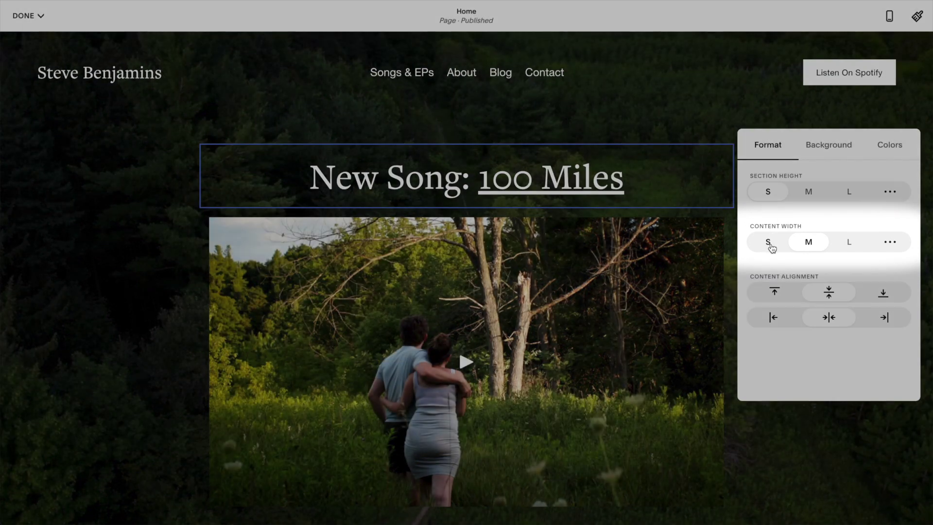
pyautogui.click(770, 245)
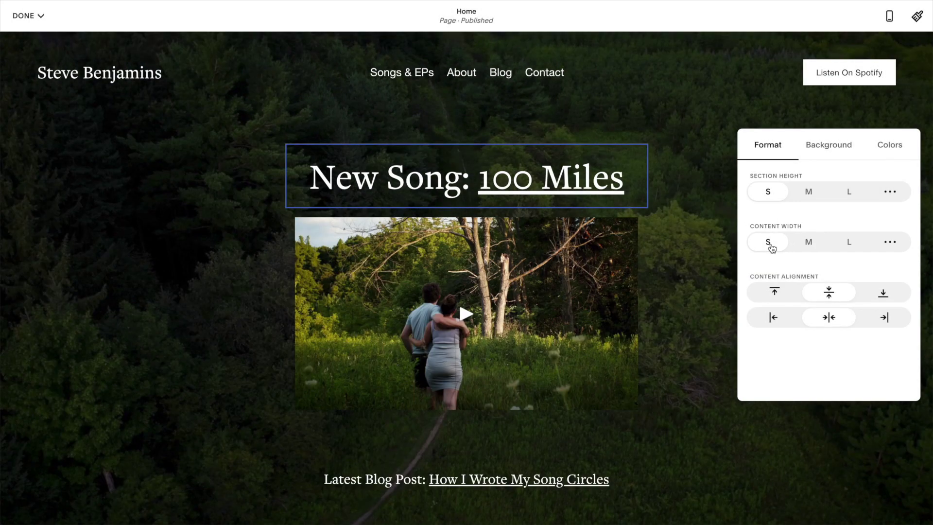
pyautogui.click(846, 248)
pyautogui.click(814, 247)
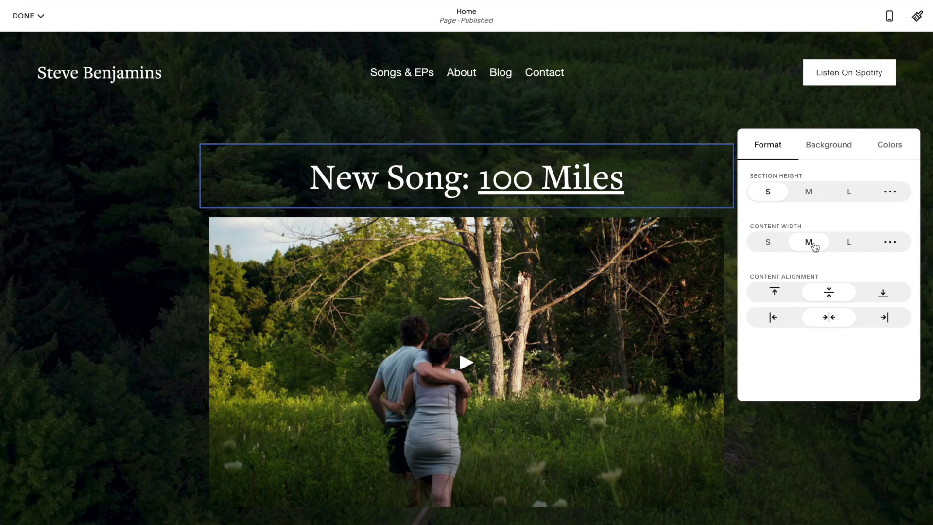
pyautogui.click(27, 16)
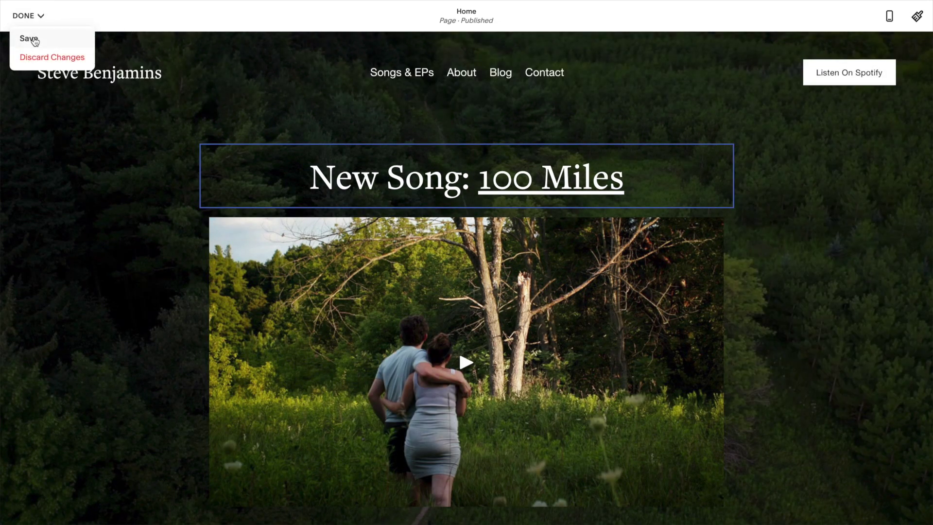
pyautogui.click(31, 38)
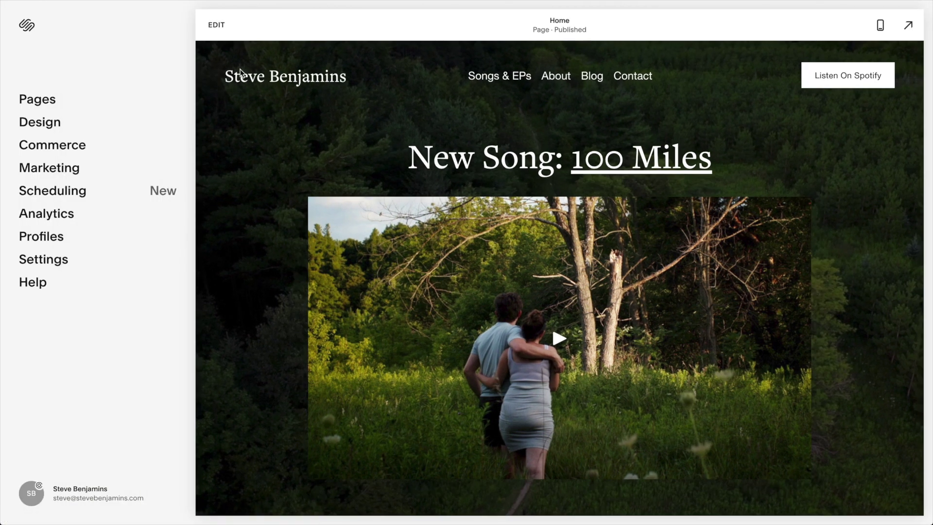
# - Open the Contact page in edit mode and start adding a section
pyautogui.click(652, 77)
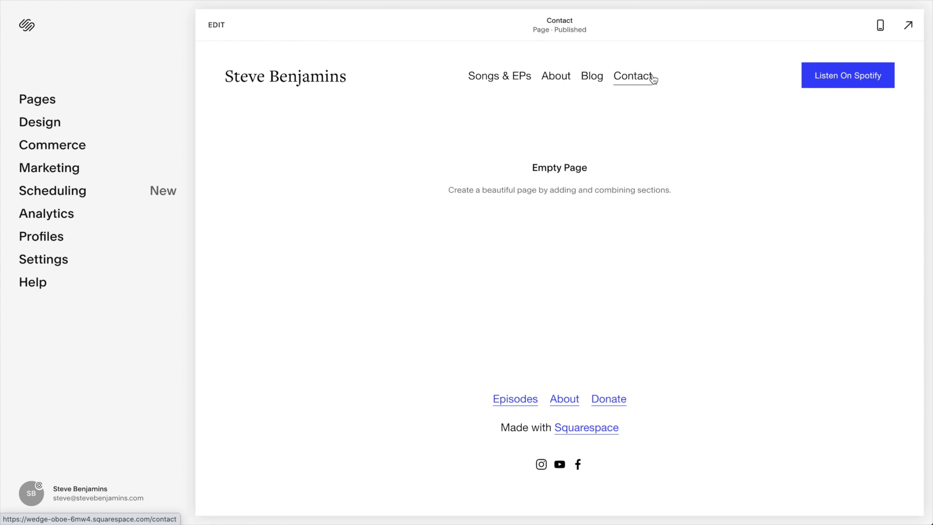
pyautogui.click(227, 28)
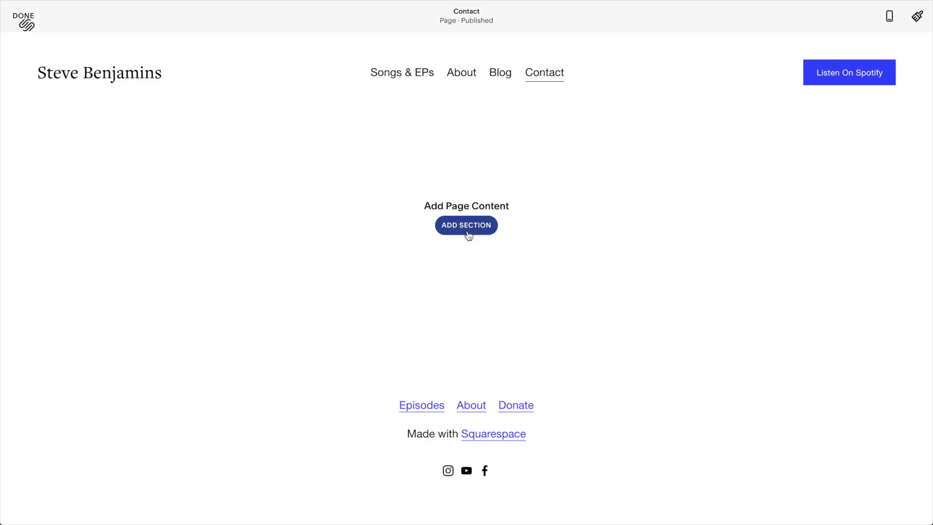
pyautogui.click(469, 236)
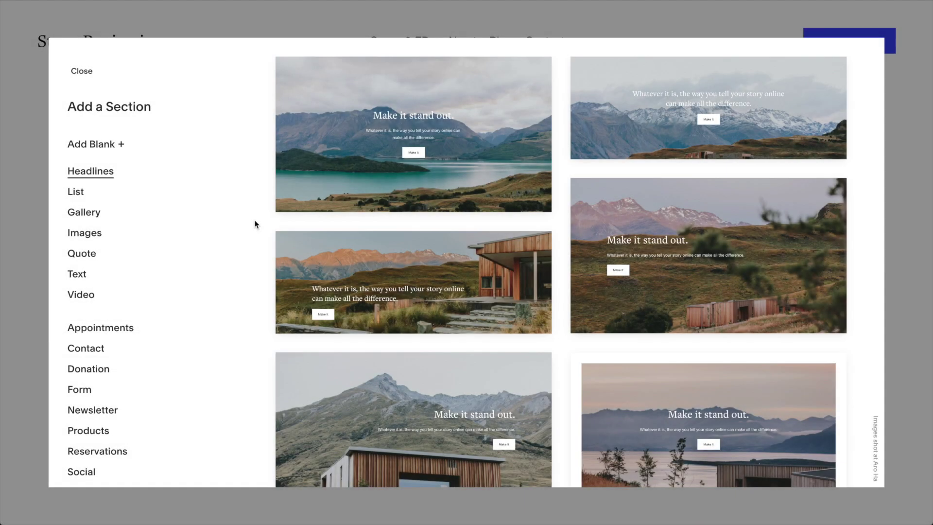
# - Insert the centred 'Contact us' template from the Contact section layouts
pyautogui.click(85, 347)
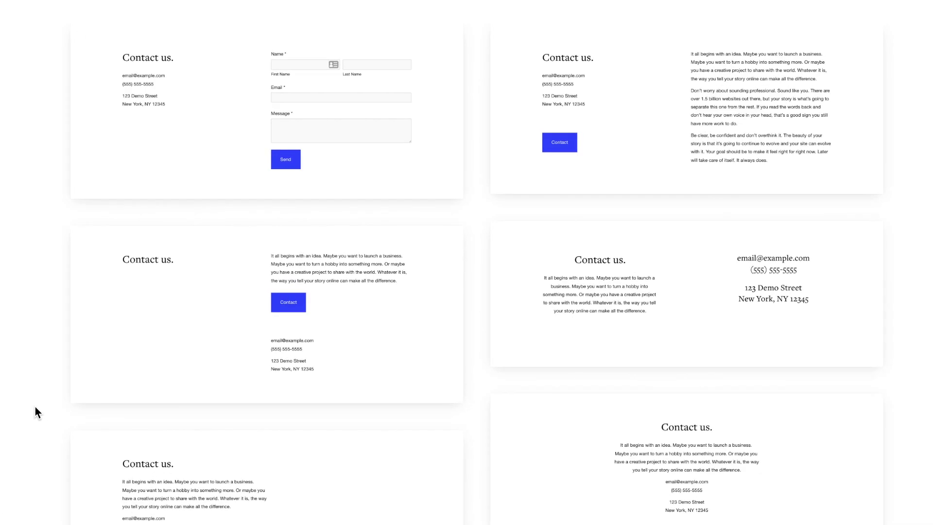
pyautogui.scroll(-3, 43, 408)
pyautogui.scroll(-3, 51, 411)
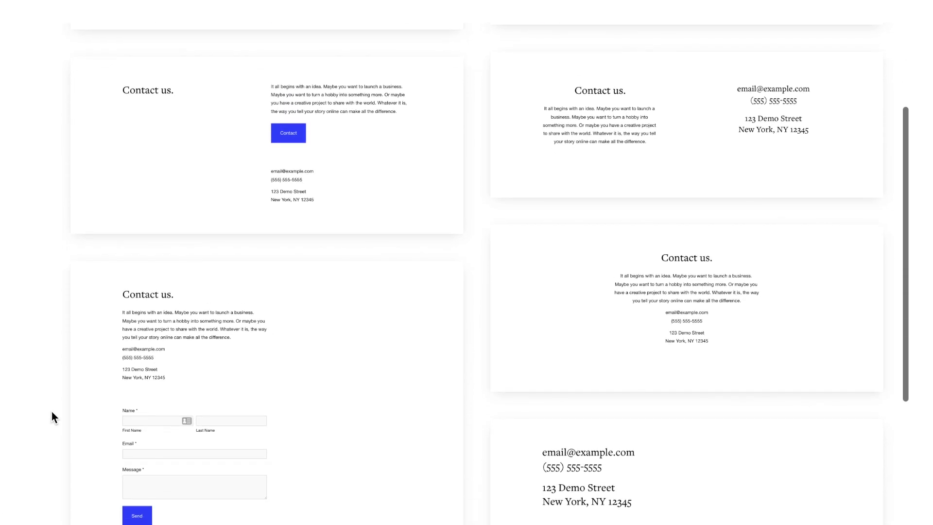
pyautogui.scroll(-2, 52, 412)
pyautogui.scroll(-3, 52, 412)
pyautogui.scroll(-3, 52, 413)
pyautogui.scroll(-2, 52, 412)
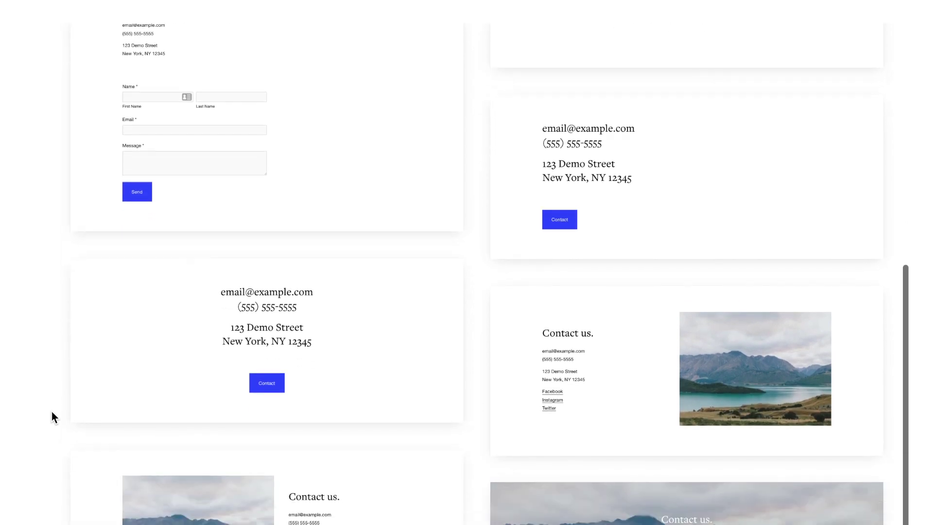
pyautogui.scroll(-2, 52, 412)
pyautogui.scroll(-5, 52, 412)
pyautogui.scroll(-5, 52, 412)
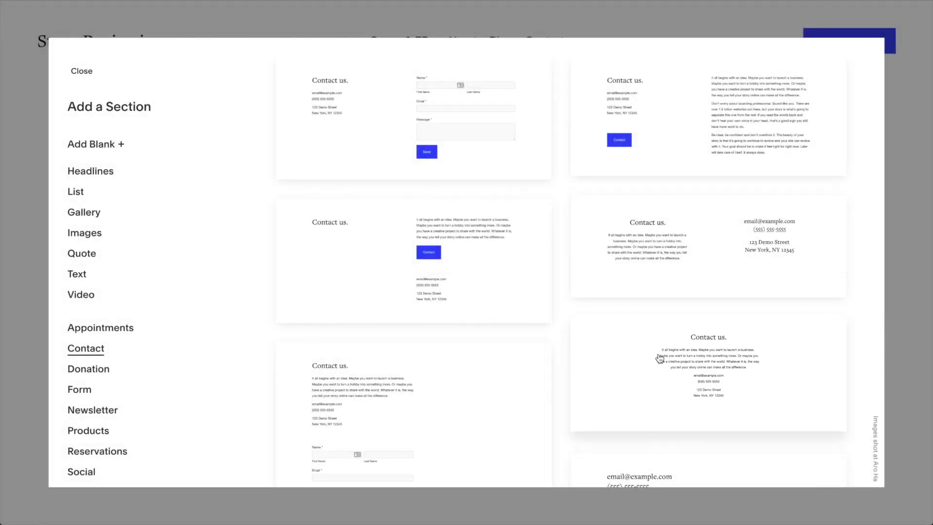
pyautogui.click(659, 358)
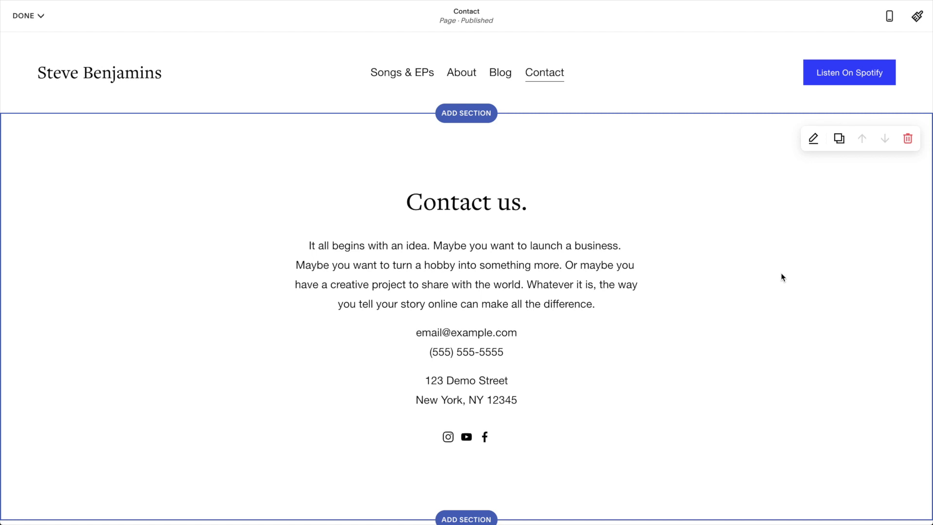
# - Give the Contact section height S and the black Darkest 2 colour theme
pyautogui.click(812, 140)
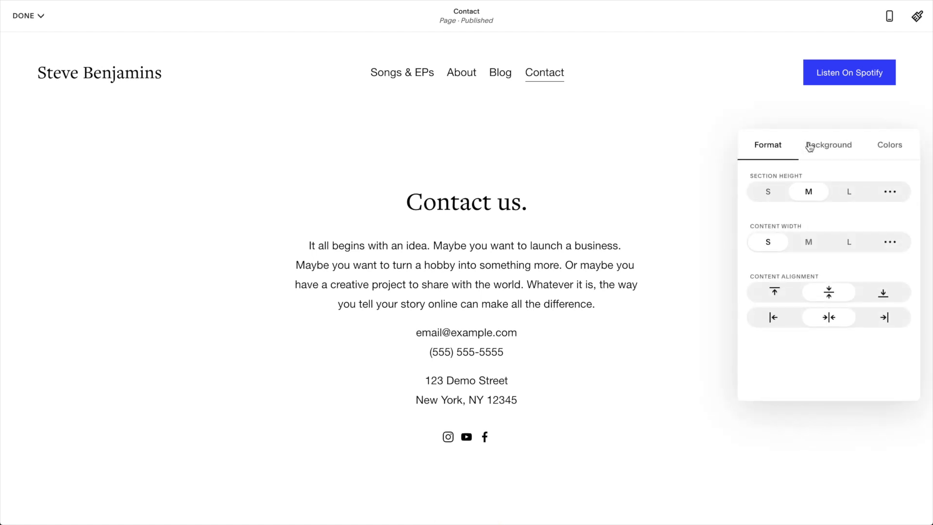
pyautogui.click(770, 192)
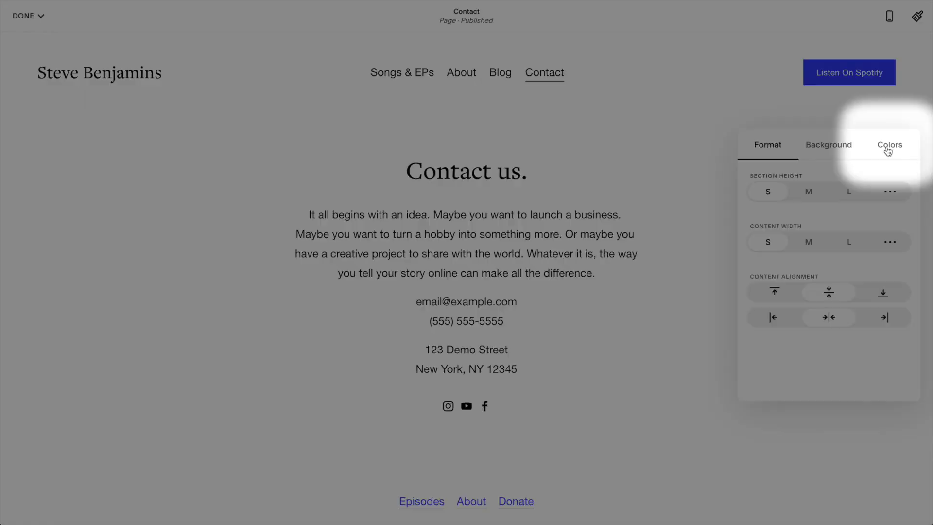
pyautogui.click(888, 150)
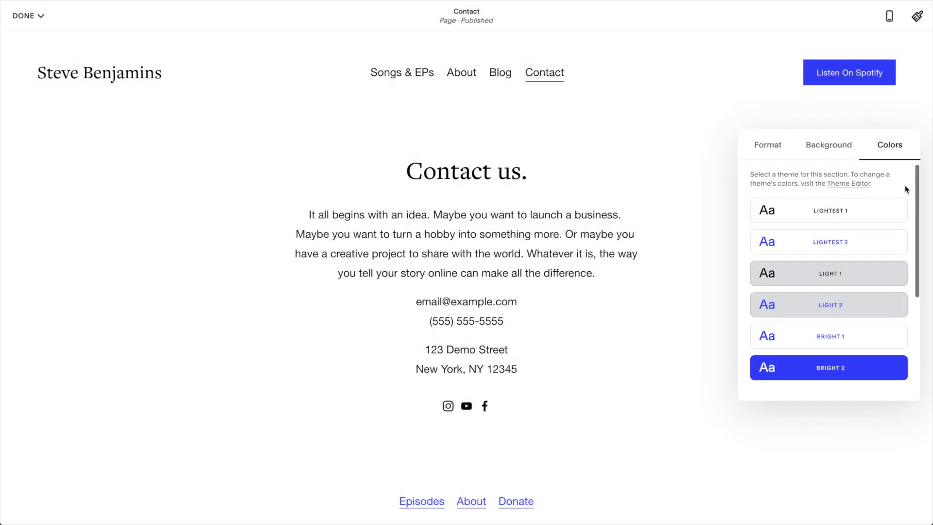
pyautogui.scroll(-1, 905, 189)
pyautogui.scroll(-2, 905, 189)
pyautogui.scroll(-1, 905, 189)
pyautogui.scroll(-1, 905, 189)
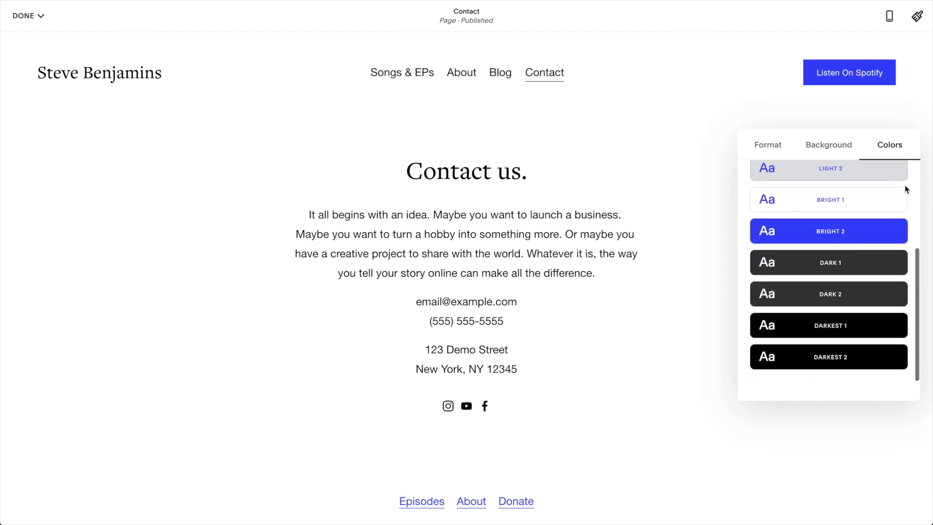
pyautogui.click(850, 234)
pyautogui.click(844, 258)
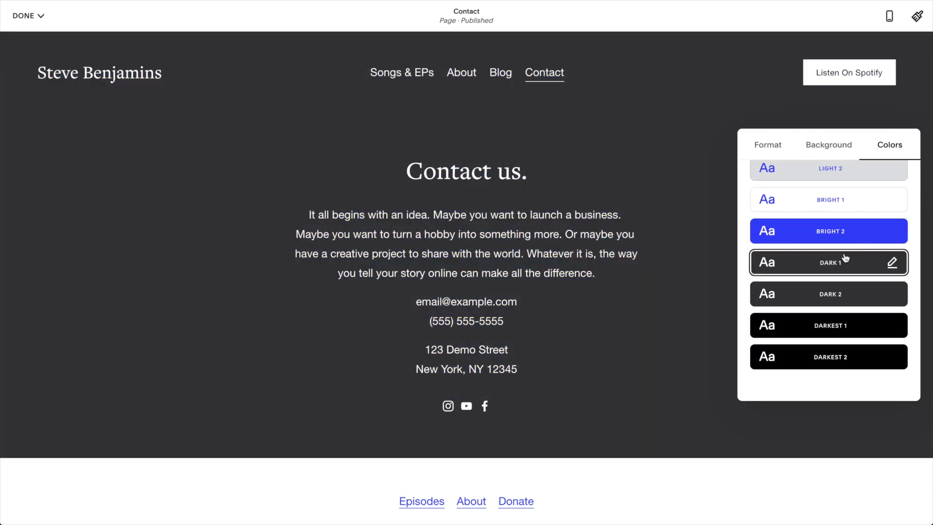
pyautogui.click(829, 308)
pyautogui.click(830, 325)
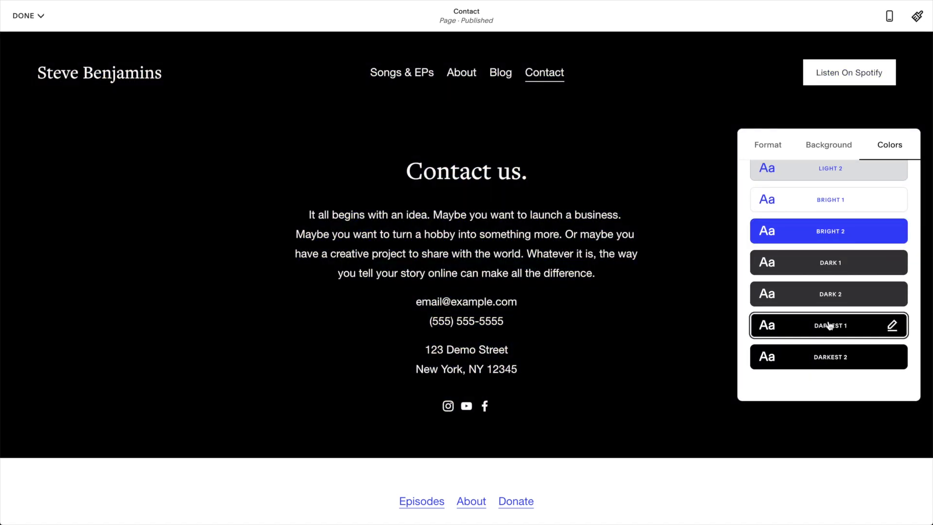
pyautogui.click(821, 363)
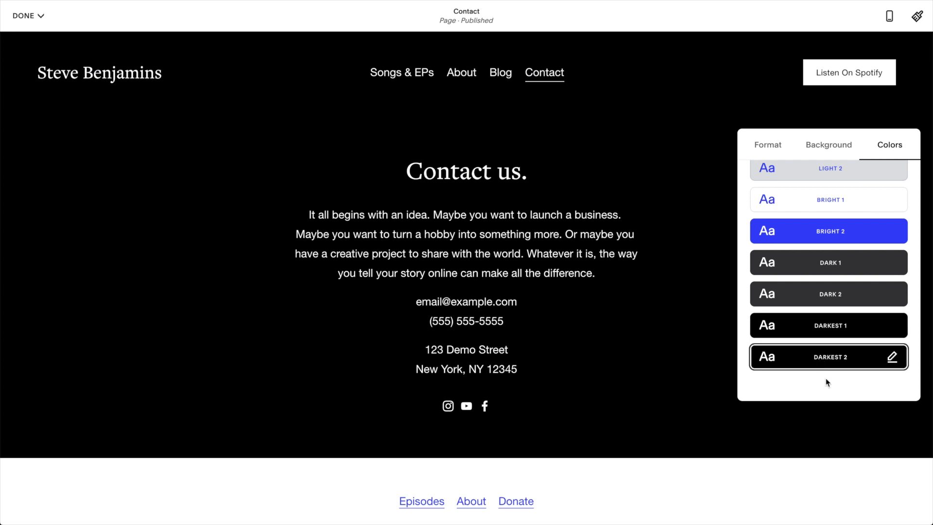
# - Save the Contact page changes and go to the About page
pyautogui.click(40, 16)
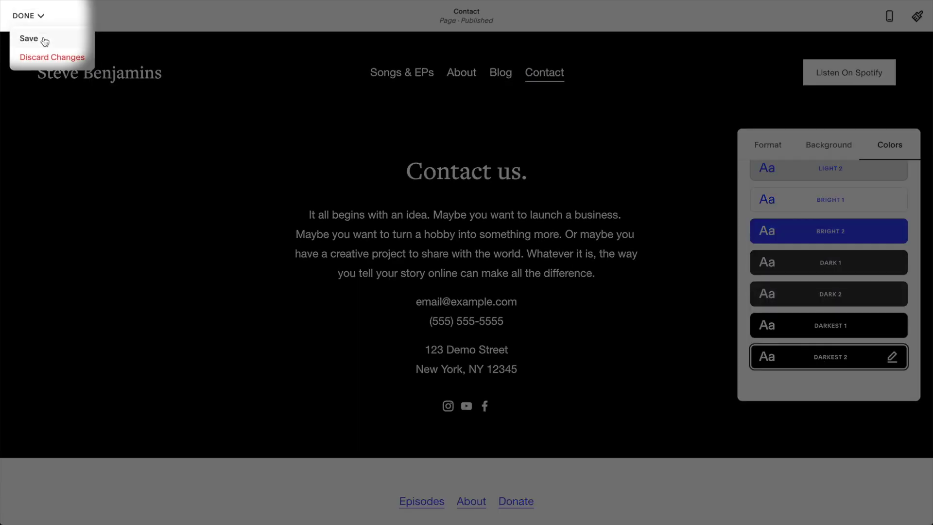
pyautogui.click(29, 39)
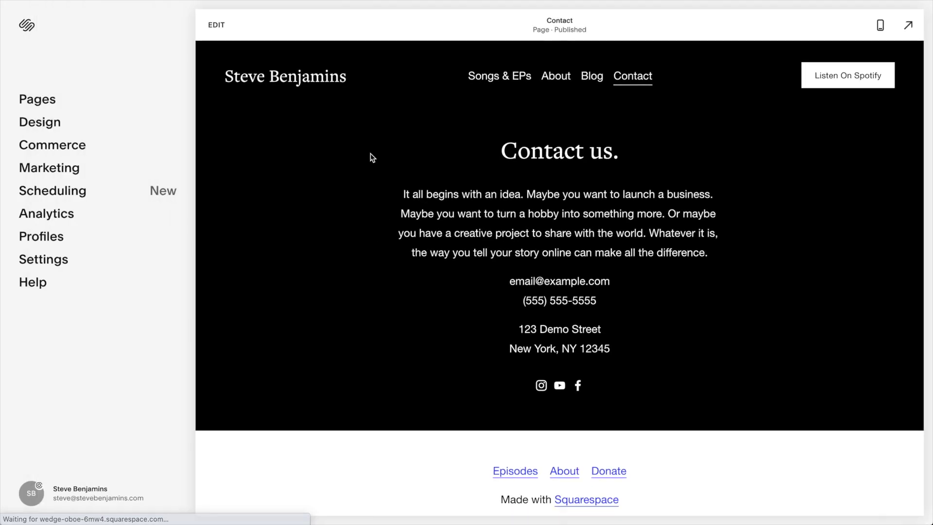
pyautogui.click(557, 78)
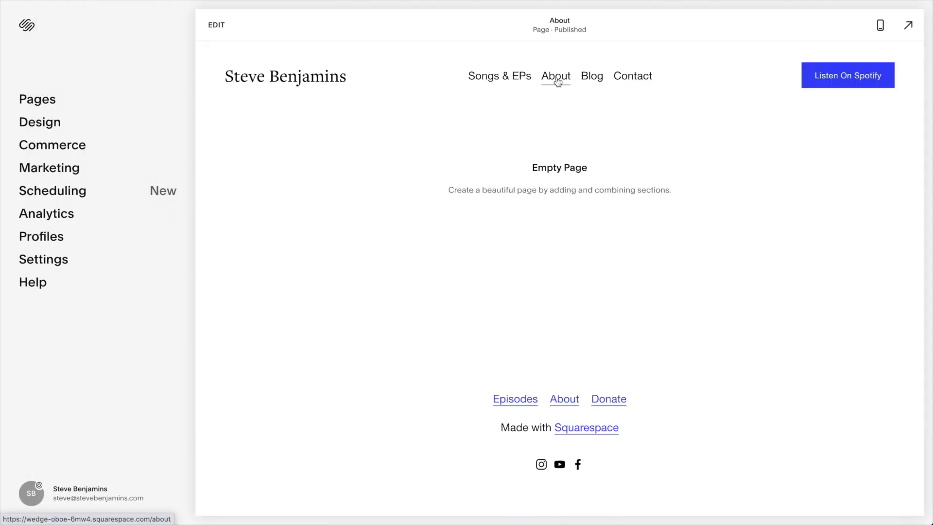
# - Add a blank section to the About page and apply the Darkest 2 theme
pyautogui.click(211, 30)
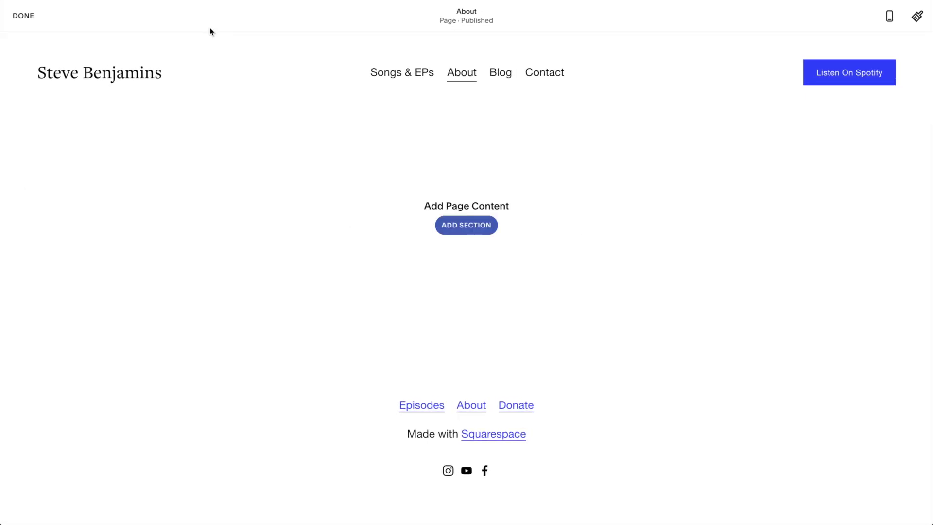
pyautogui.click(465, 225)
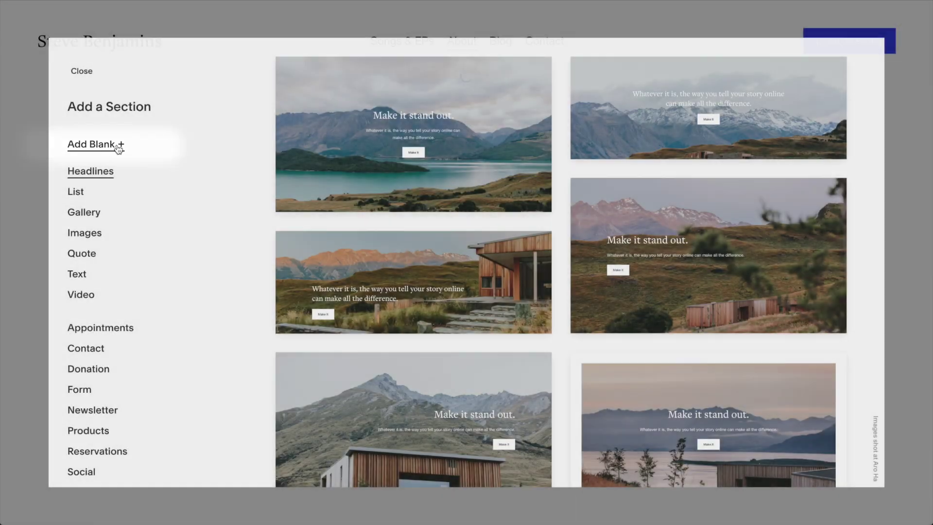
pyautogui.click(118, 145)
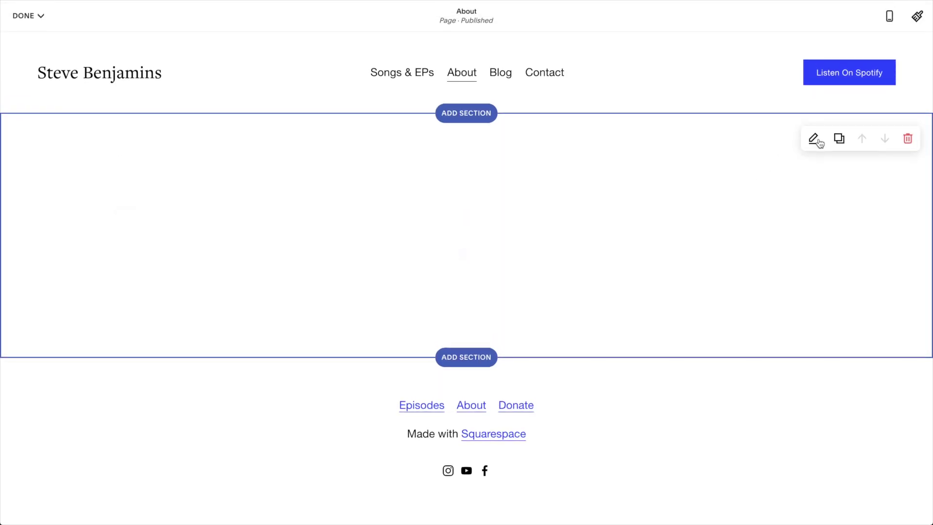
pyautogui.click(819, 141)
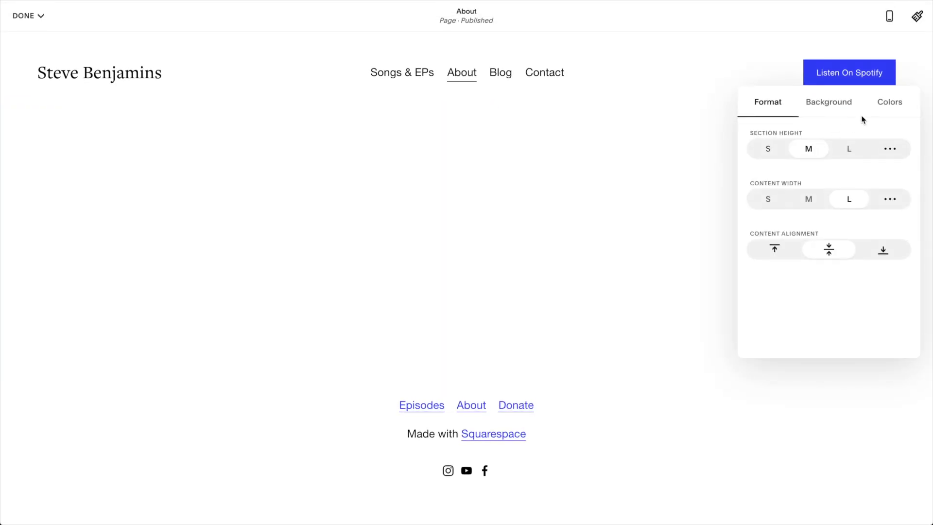
pyautogui.click(888, 112)
pyautogui.scroll(-3, 856, 230)
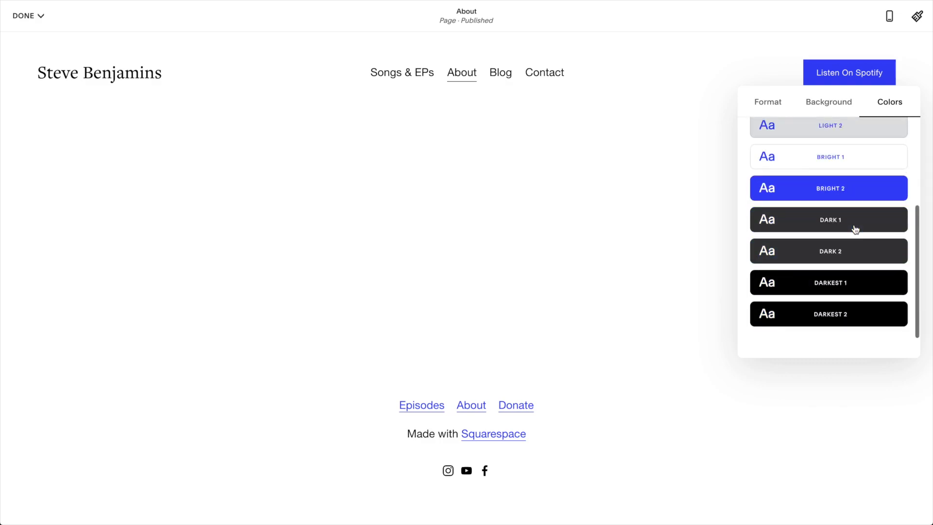
pyautogui.click(834, 312)
pyautogui.moveTo(477, 204)
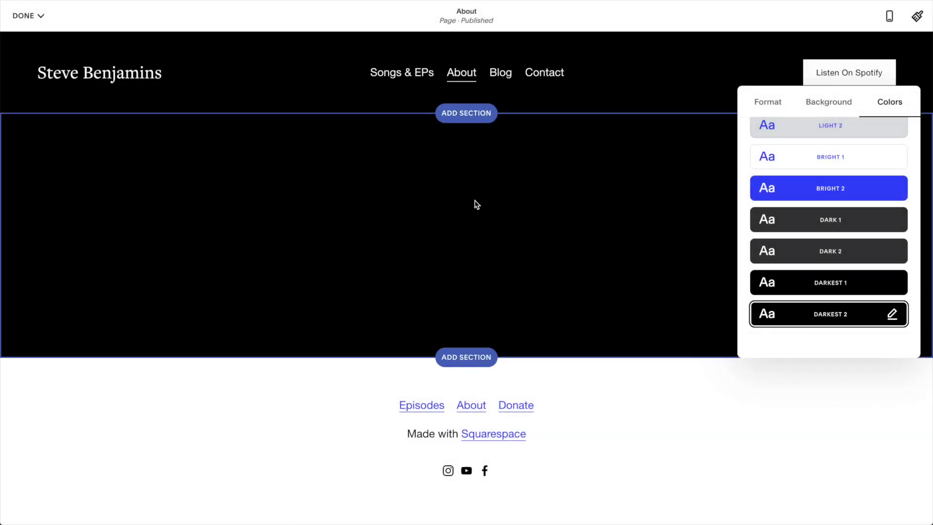
pyautogui.click(480, 193)
# - Type 'About' as a centred Heading 1 in the section
pyautogui.doubleClick(459, 230)
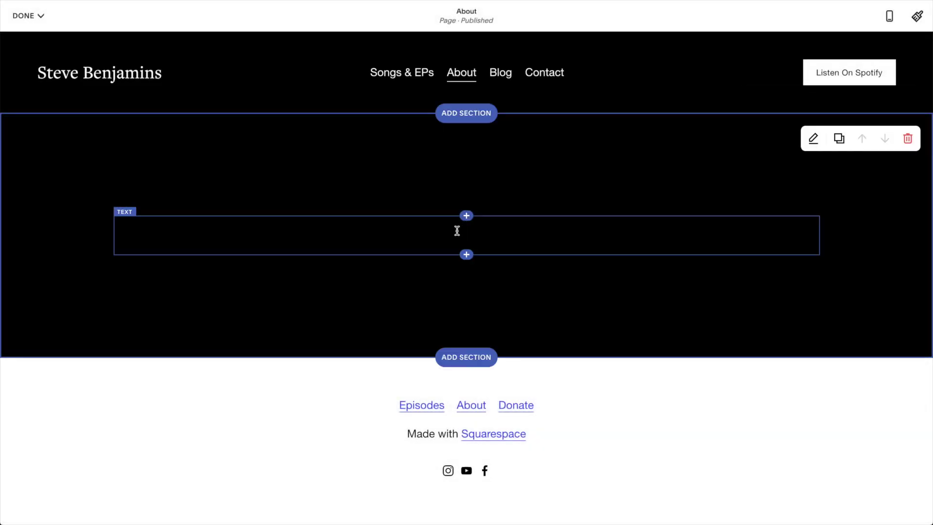
pyautogui.write('About')
pyautogui.click(321, 203)
pyautogui.click(323, 140)
pyautogui.click(252, 203)
pyautogui.click(360, 277)
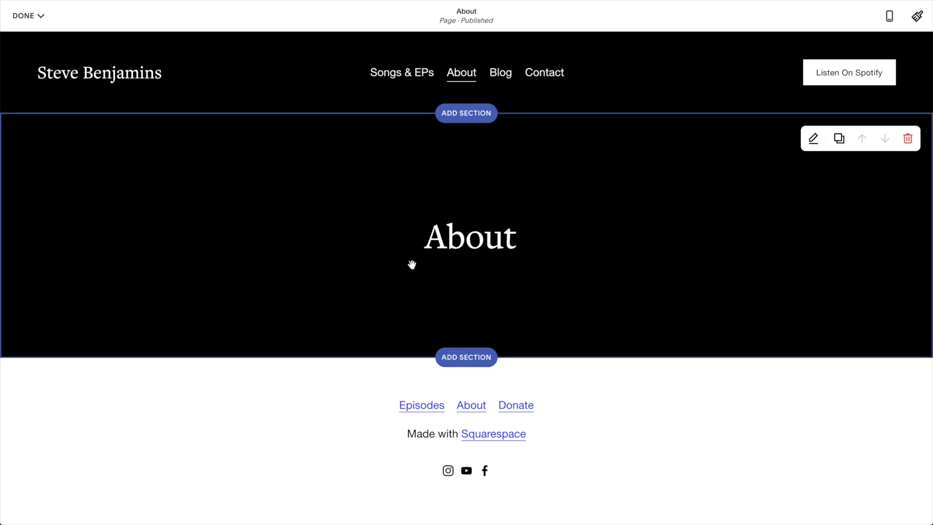
# - Add a portrait image block below the About heading
pyautogui.click(466, 267)
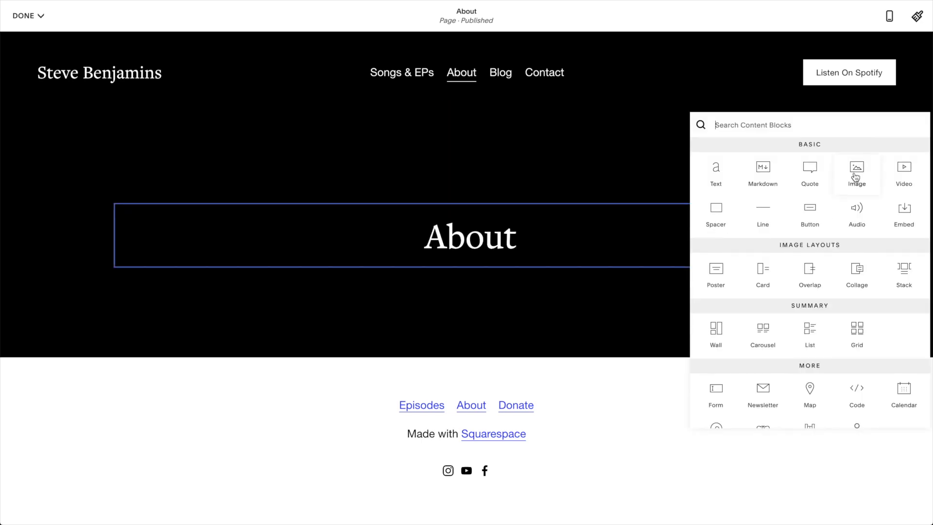
pyautogui.click(856, 176)
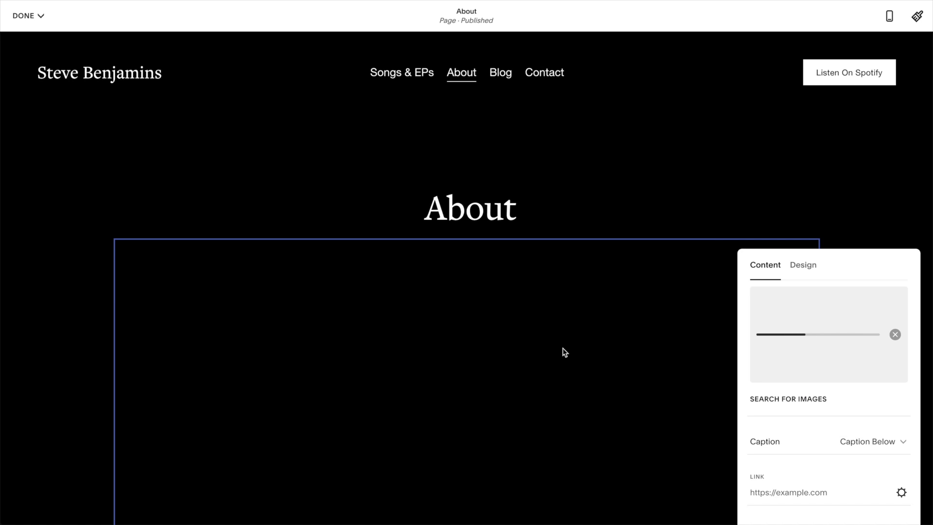
pyautogui.scroll(-4, 316, 336)
pyautogui.scroll(-2, 307, 331)
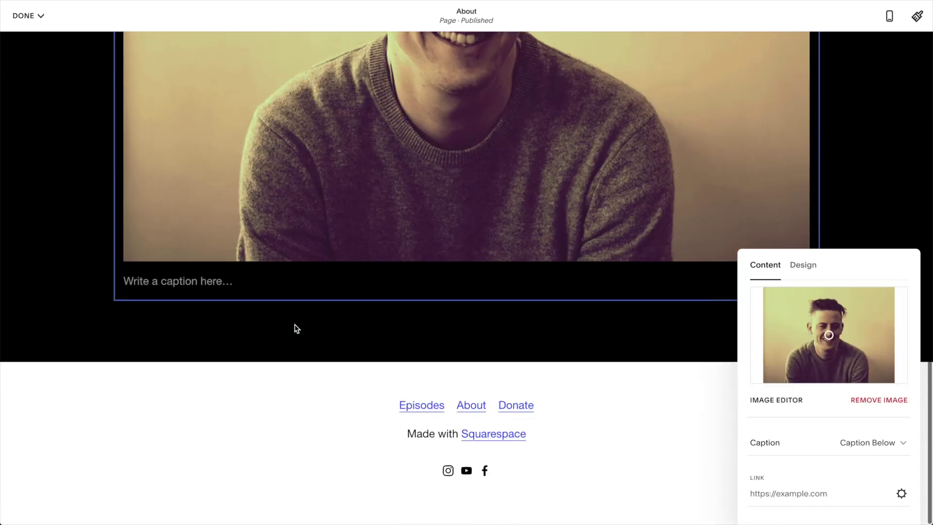
pyautogui.click(291, 324)
# - Add a text block below the photo and paste in the bio
pyautogui.click(468, 301)
pyautogui.click(718, 236)
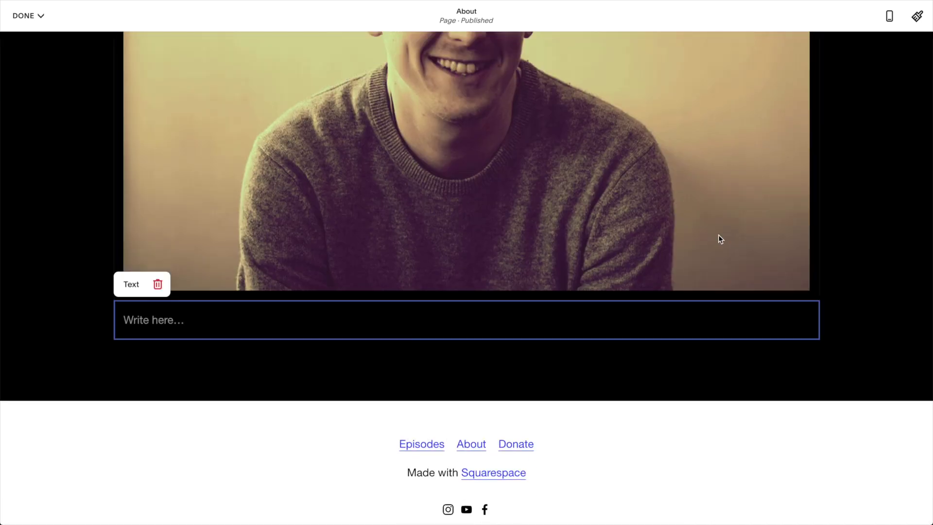
pyautogui.click(450, 321)
pyautogui.hotkey('ctrl', 'v')
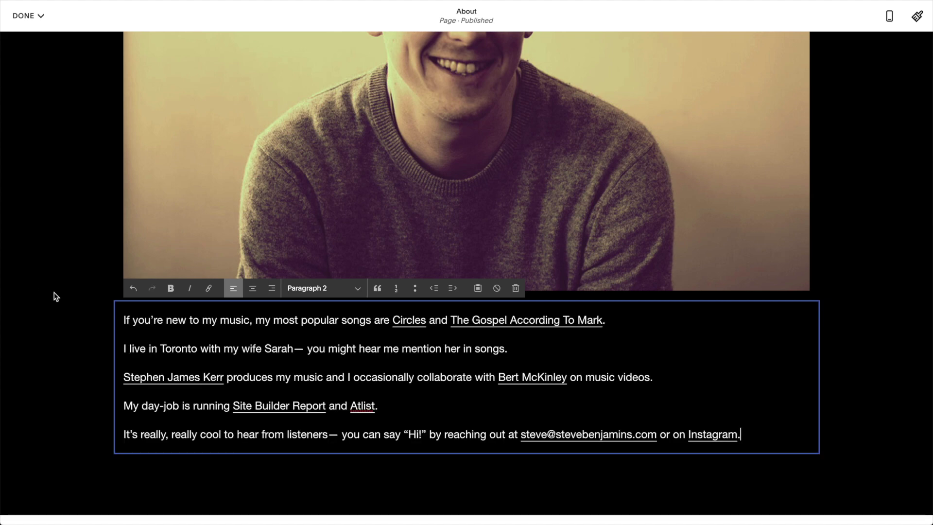
pyautogui.click(59, 291)
pyautogui.scroll(2, 78, 302)
pyautogui.scroll(8, 77, 301)
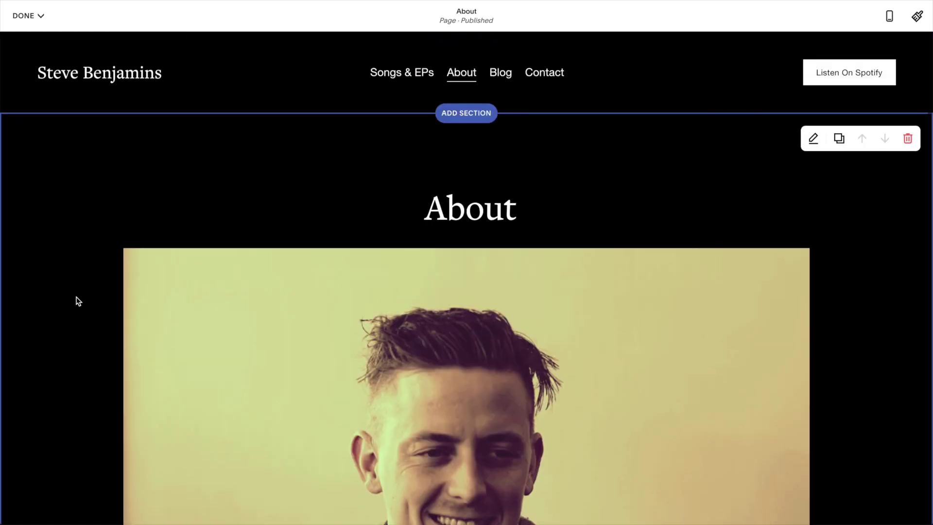
pyautogui.scroll(-5, 78, 301)
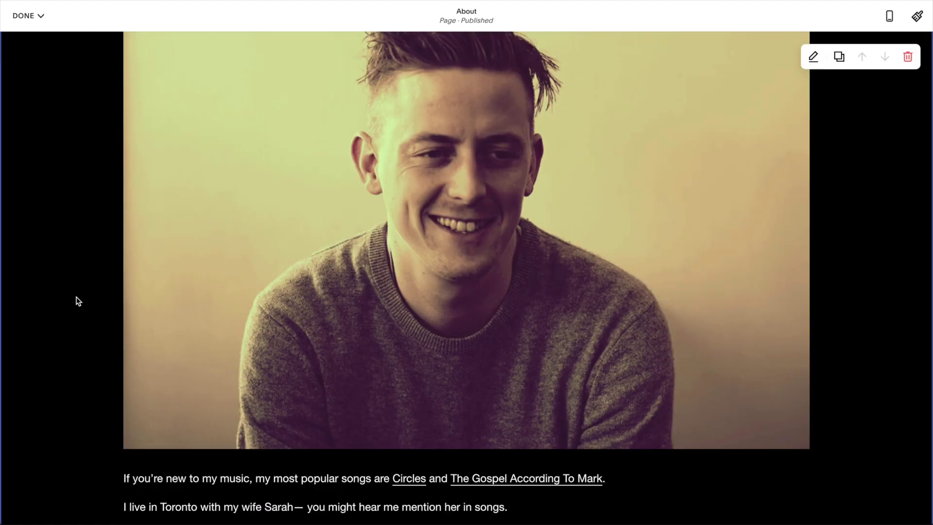
pyautogui.scroll(-5, 78, 301)
pyautogui.scroll(10, 77, 301)
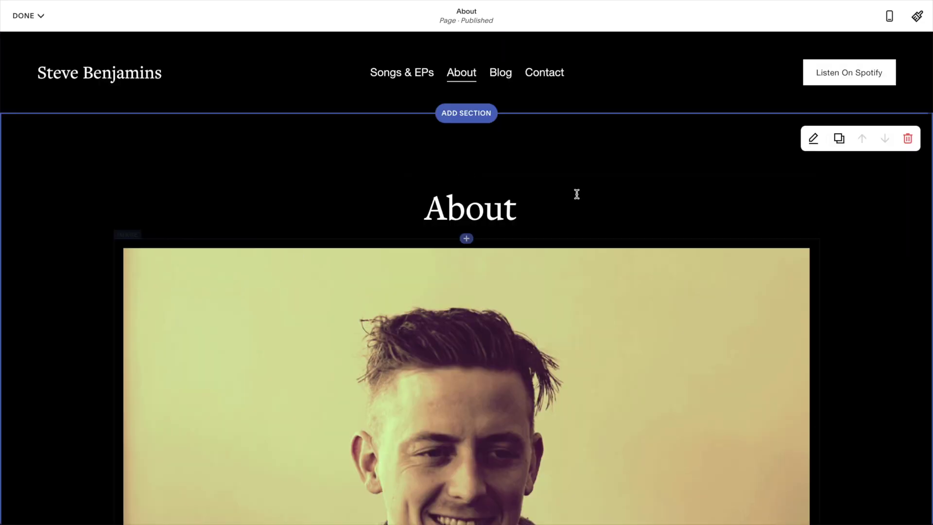
# - Set the About section to small content width and height S, then exit editing
pyautogui.click(813, 139)
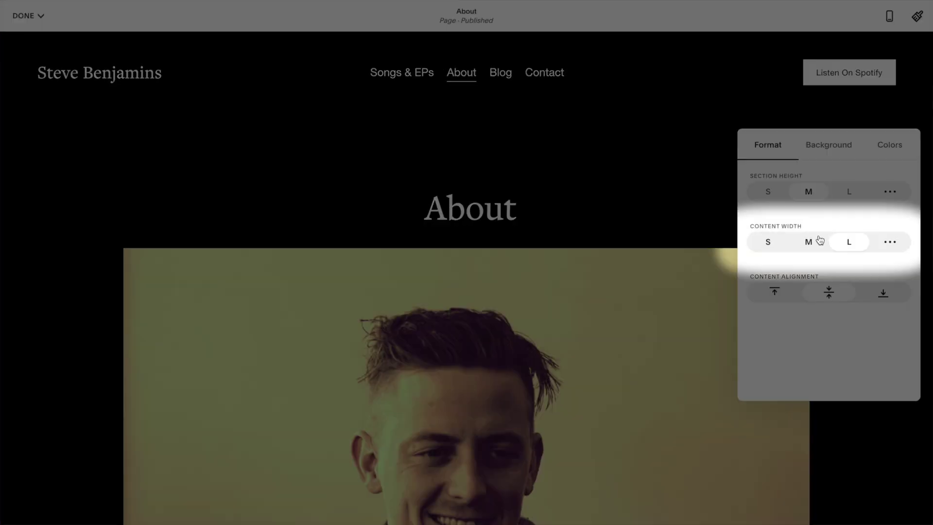
pyautogui.click(814, 241)
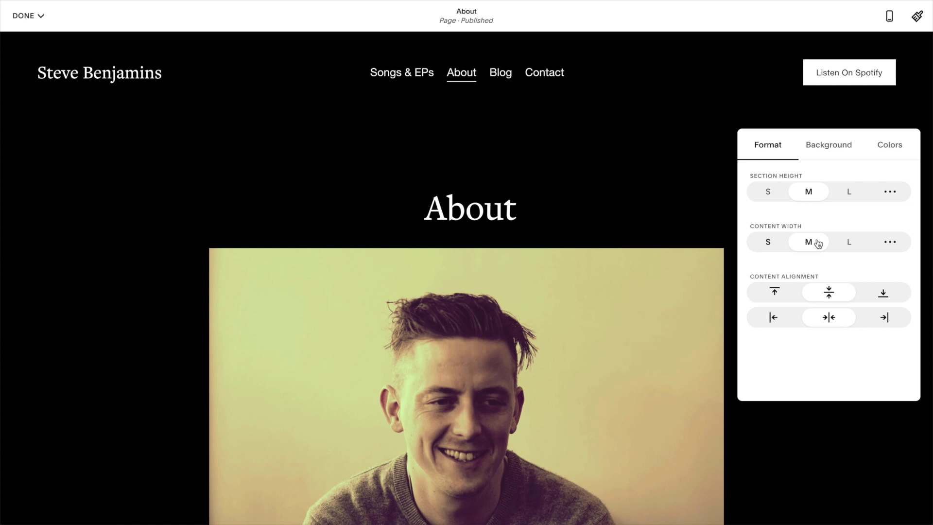
pyautogui.click(769, 243)
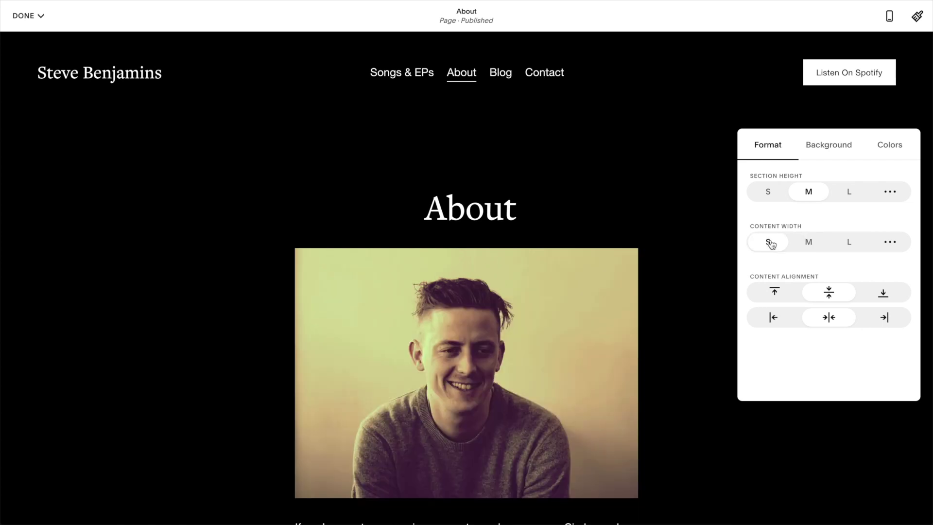
pyautogui.scroll(-3, 708, 206)
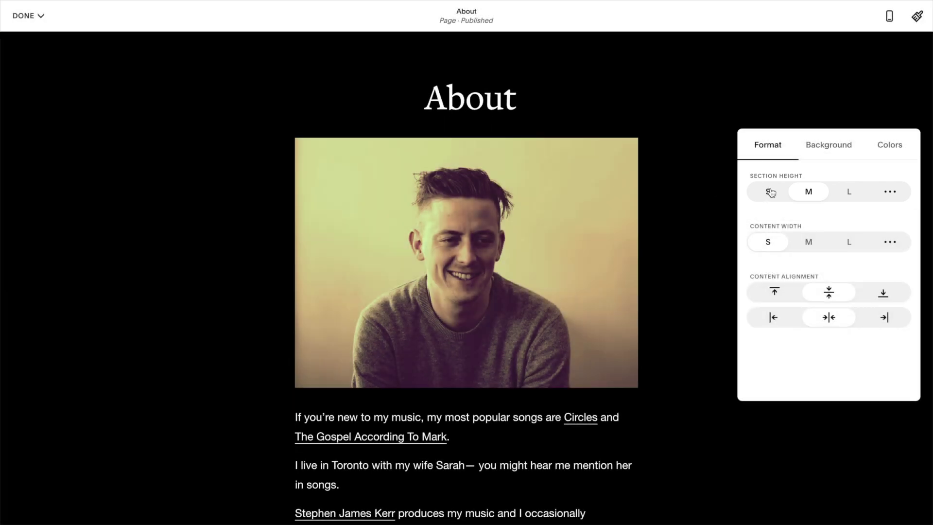
pyautogui.click(769, 192)
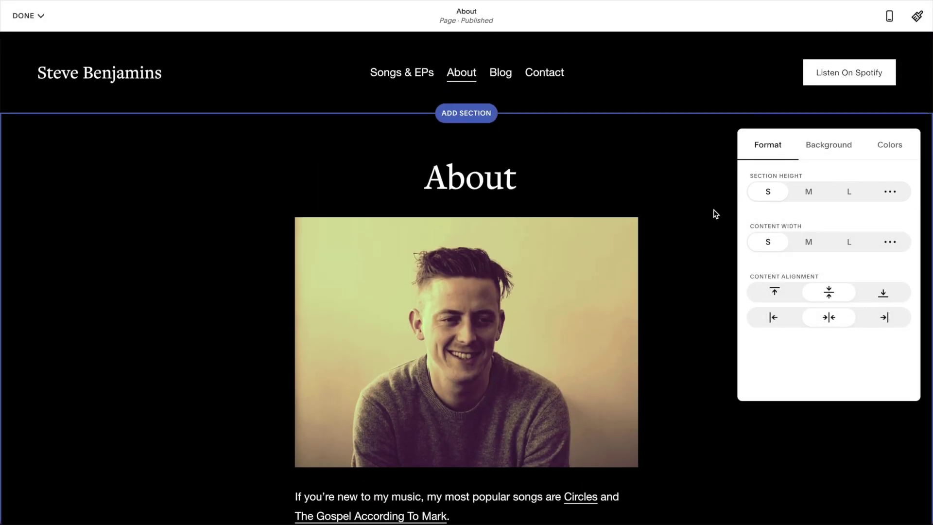
pyautogui.click(716, 214)
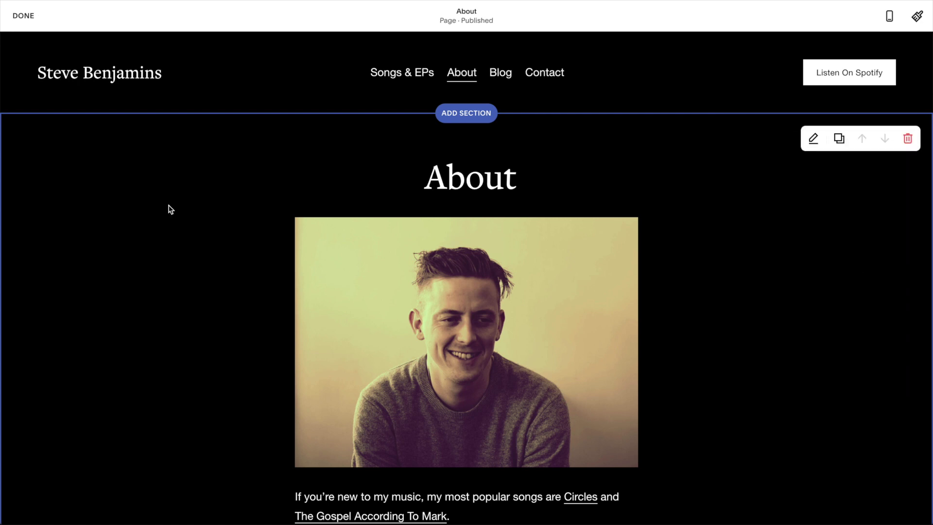
pyautogui.click(23, 16)
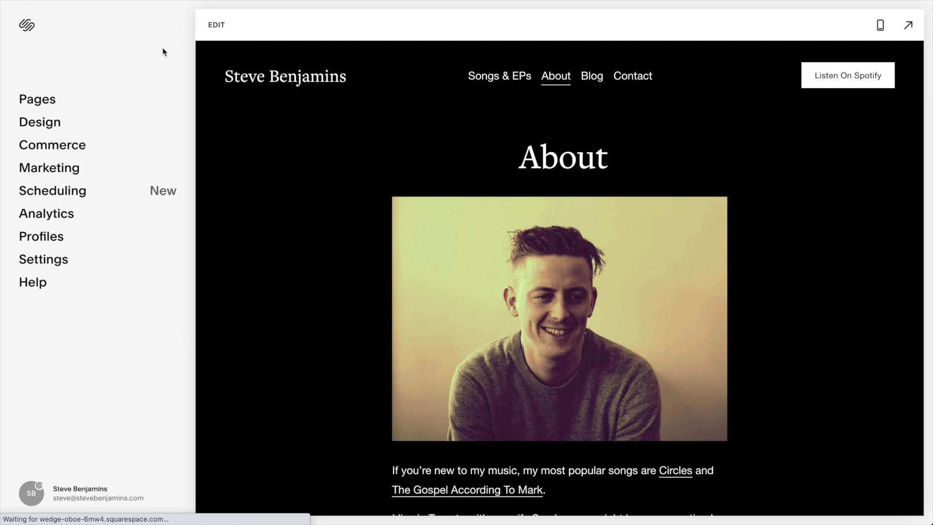
# - On the Blog page, insert a Blog heading section with a centred subscribe paragraph
pyautogui.click(591, 78)
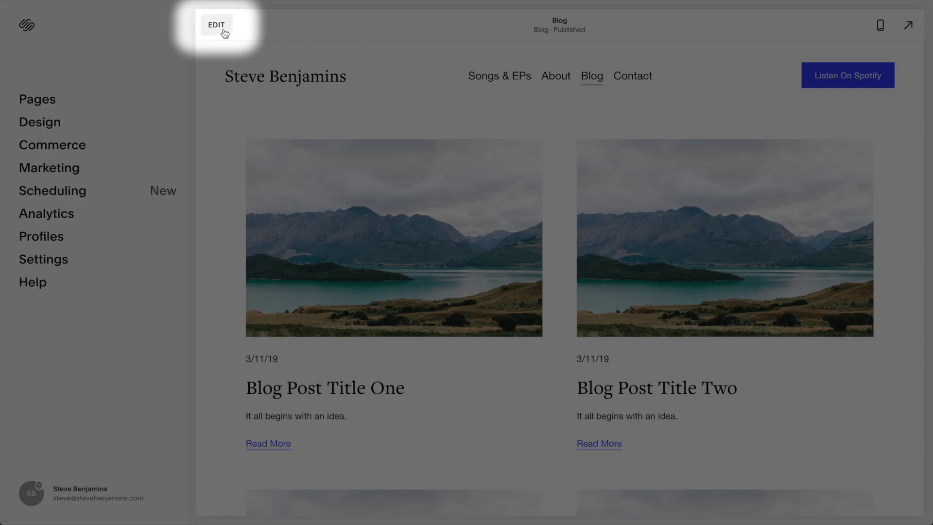
pyautogui.click(221, 29)
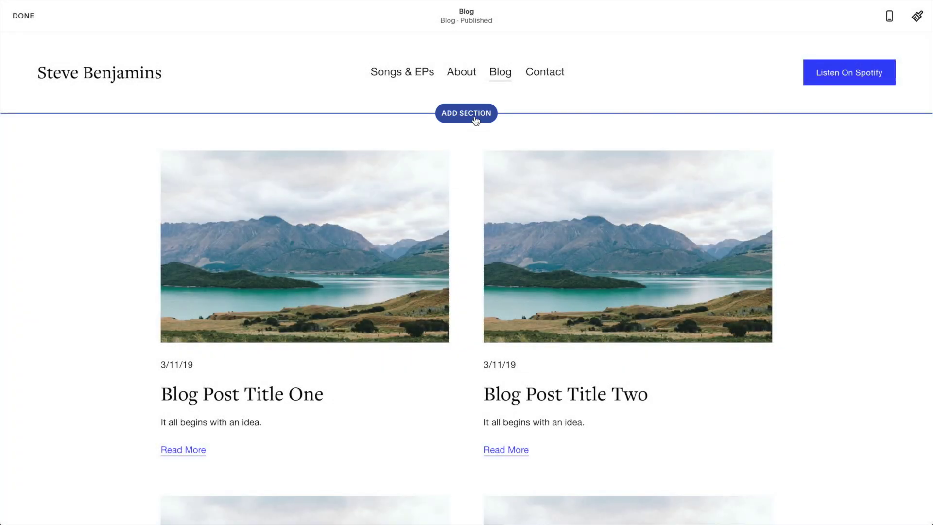
pyautogui.click(476, 117)
pyautogui.click(129, 145)
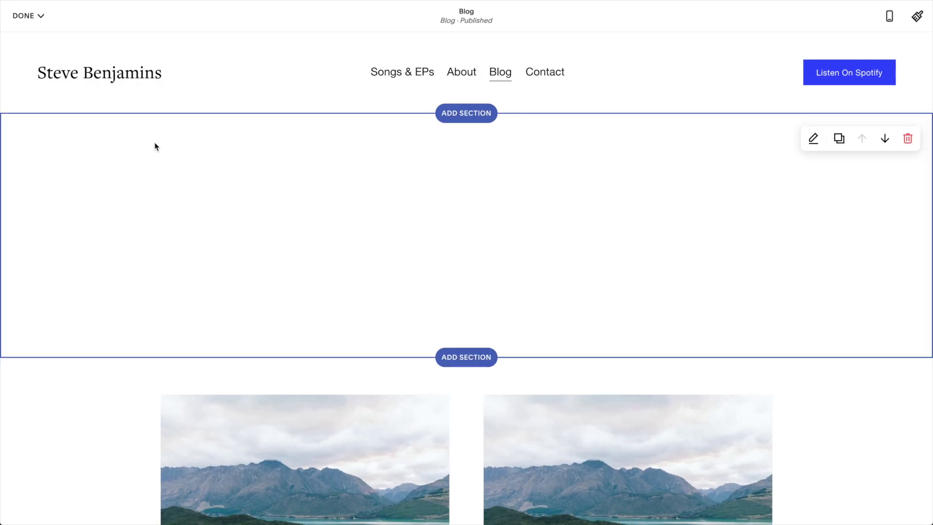
pyautogui.click(444, 218)
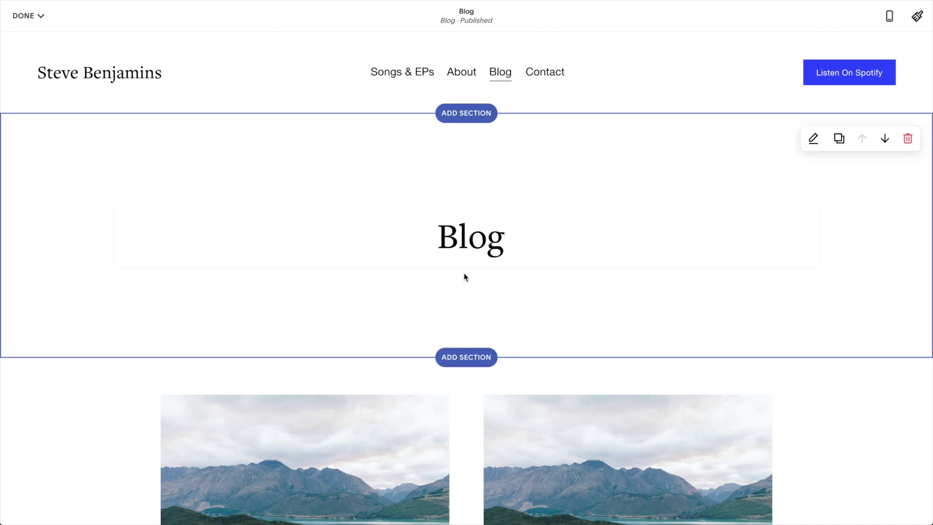
pyautogui.click(252, 192)
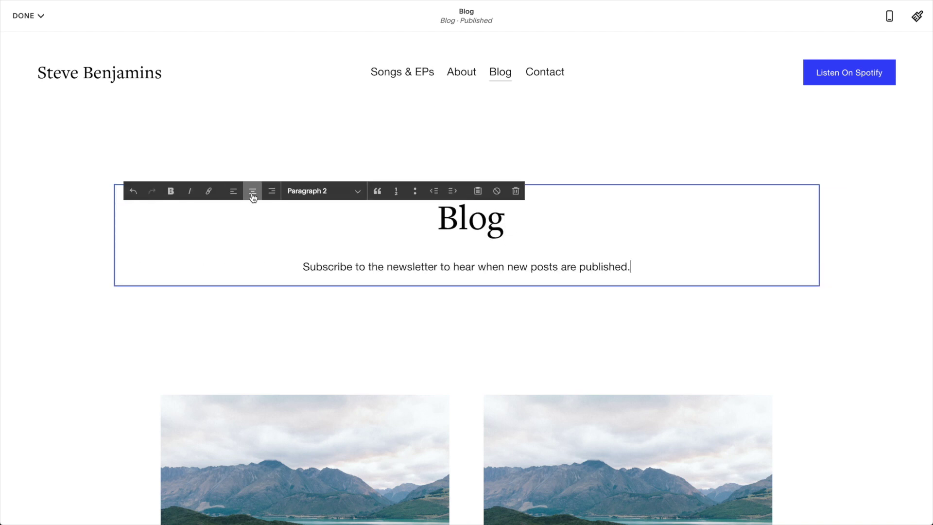
pyautogui.click(895, 213)
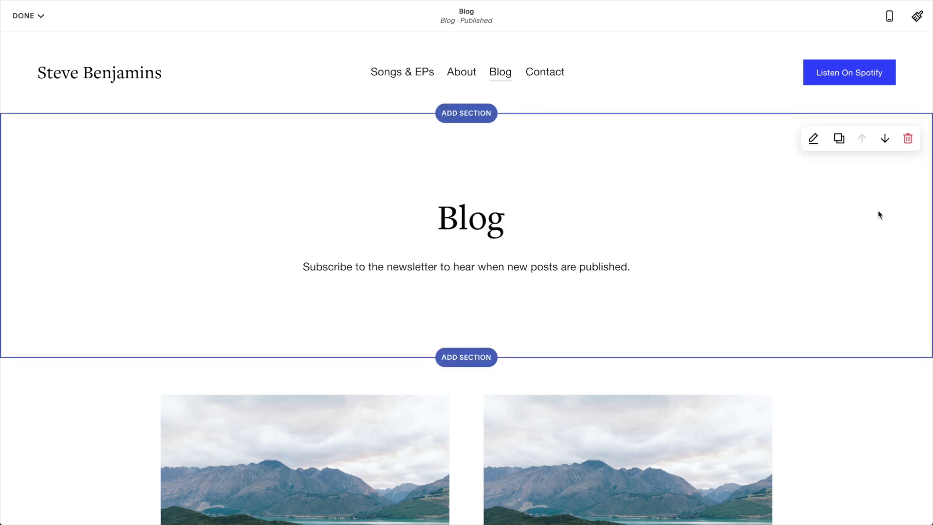
# - Set the Blog heading section height to S and scroll down to the posts
pyautogui.click(814, 139)
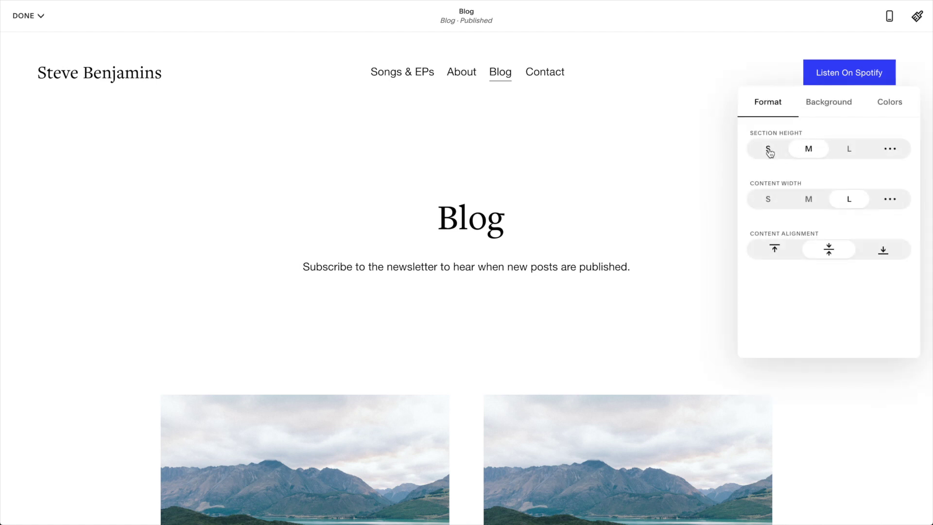
pyautogui.click(769, 152)
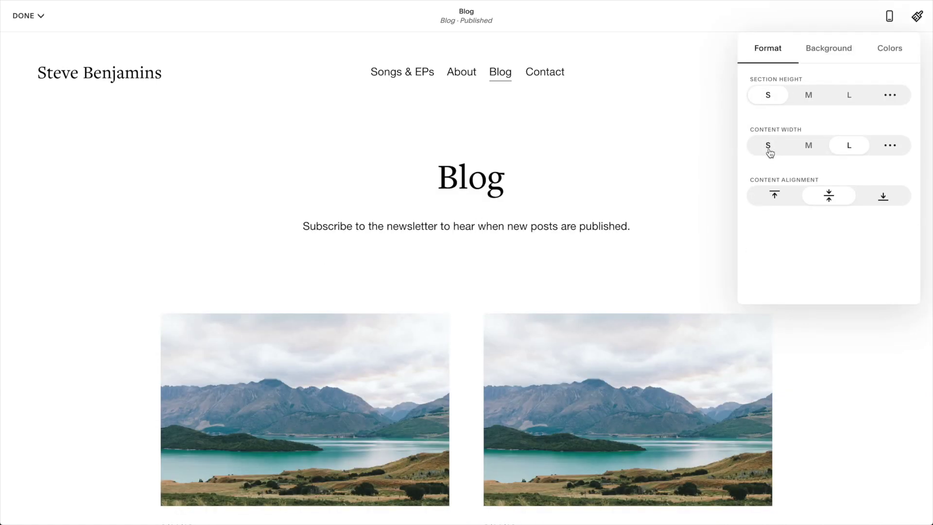
pyautogui.click(825, 370)
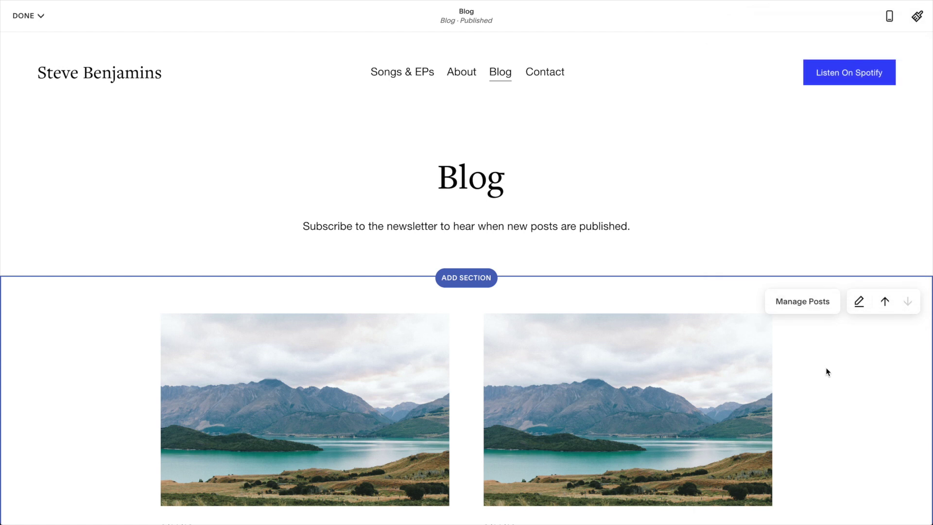
pyautogui.scroll(-5, 828, 372)
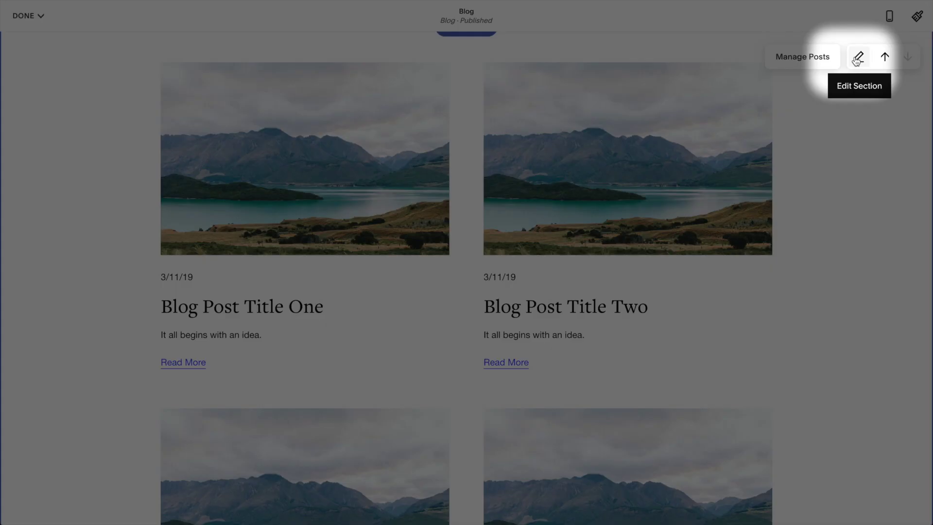
# - Switch the blog grid to Masonry Blog layout with side margins and three columns
pyautogui.click(857, 57)
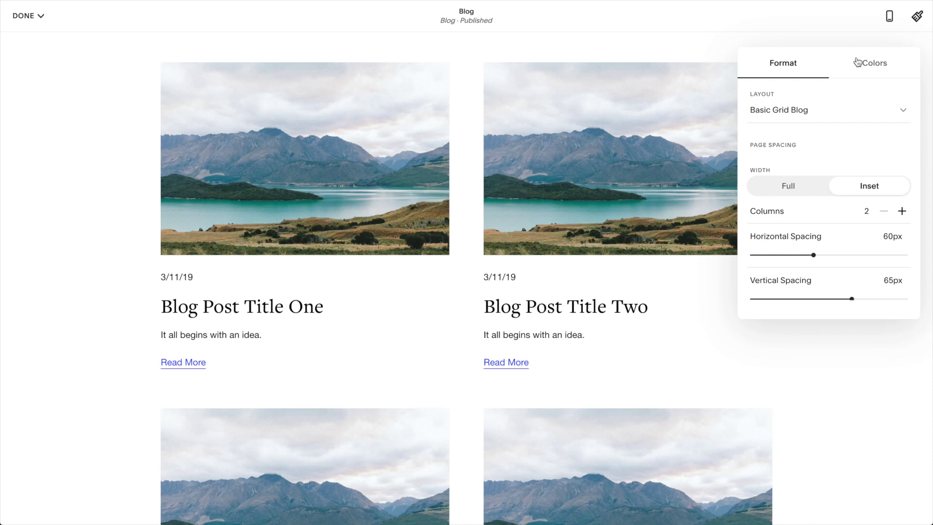
pyautogui.click(806, 116)
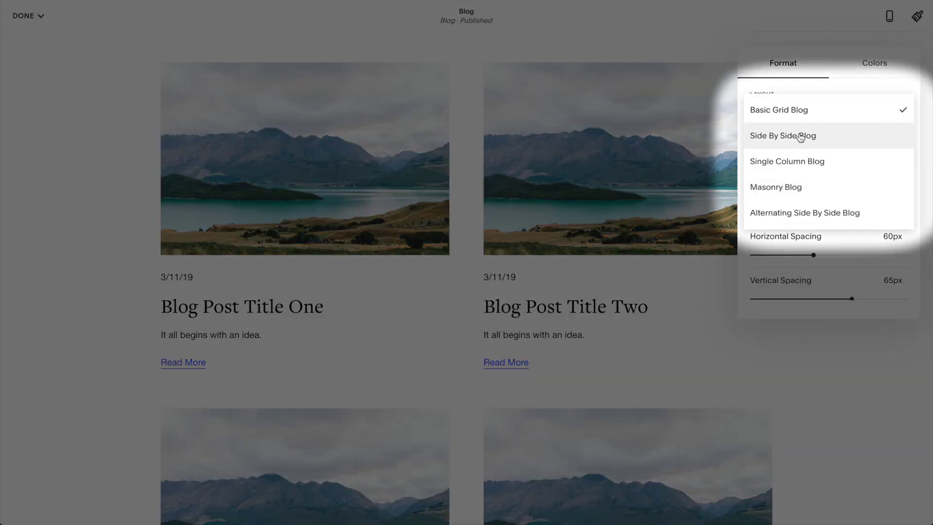
pyautogui.click(806, 127)
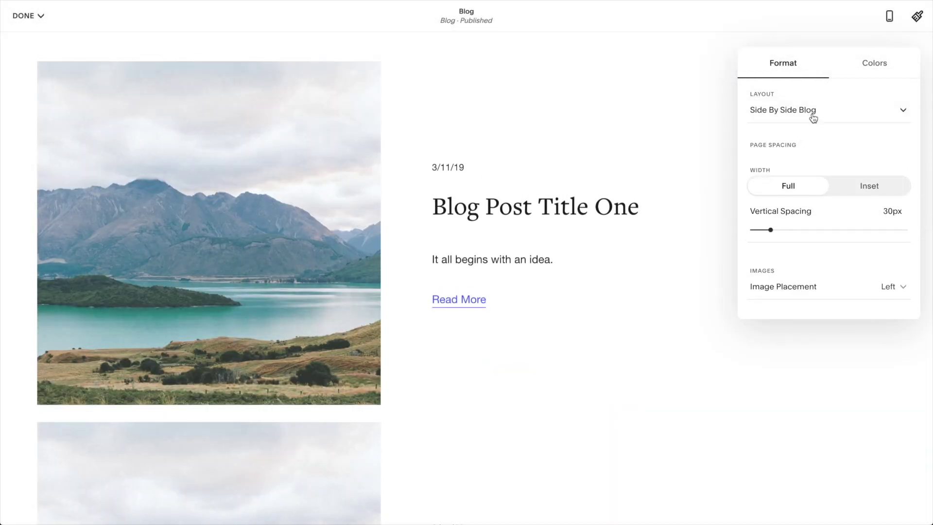
pyautogui.click(812, 117)
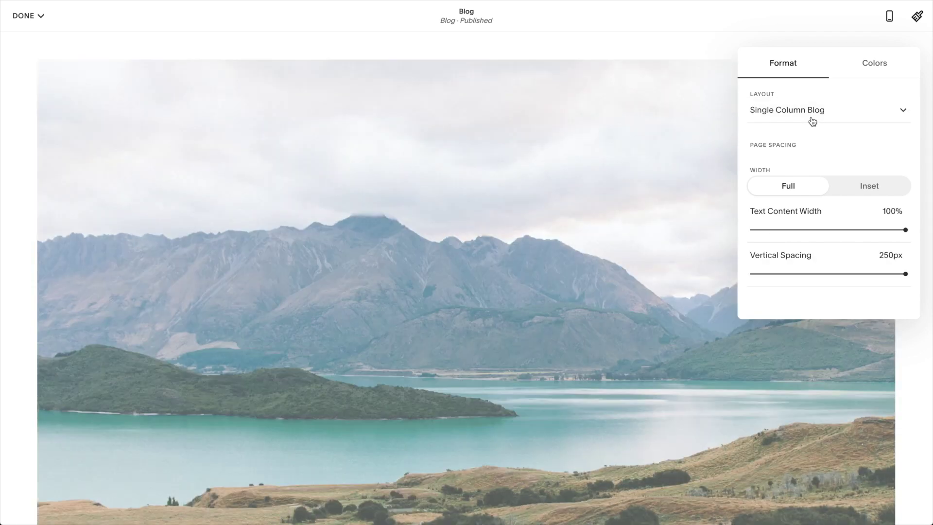
pyautogui.click(809, 119)
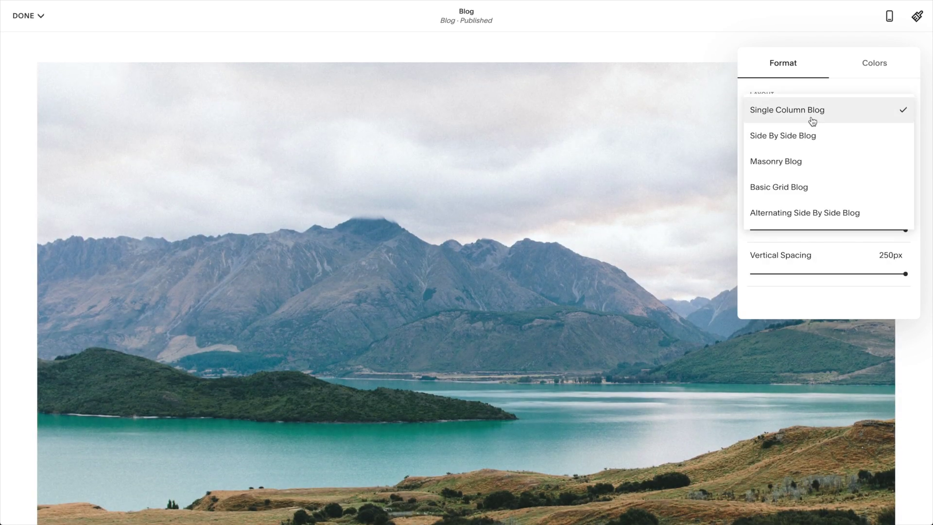
pyautogui.click(801, 165)
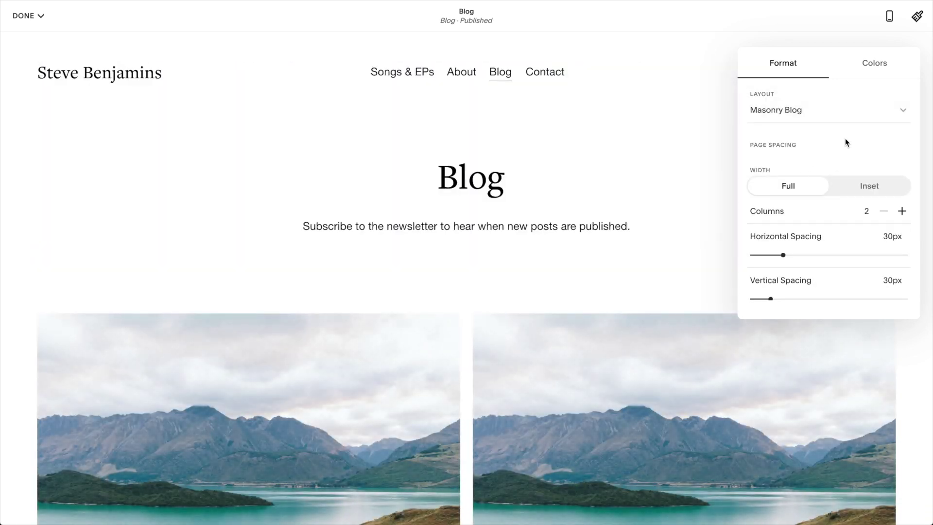
pyautogui.scroll(-5, 687, 147)
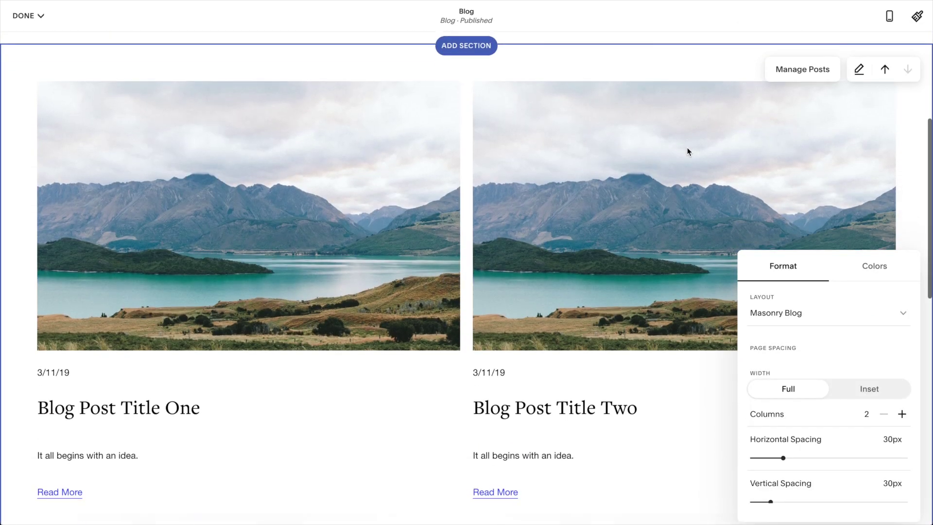
pyautogui.scroll(-1, 687, 147)
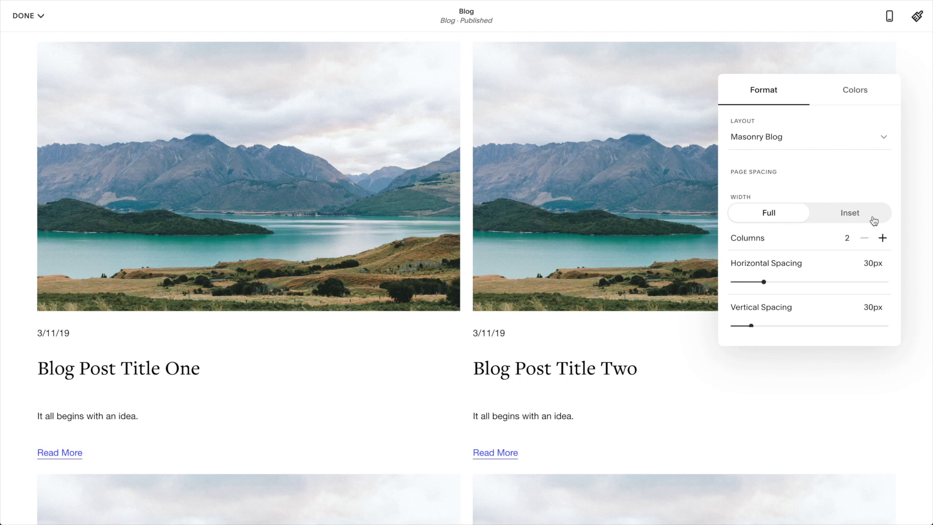
pyautogui.click(873, 220)
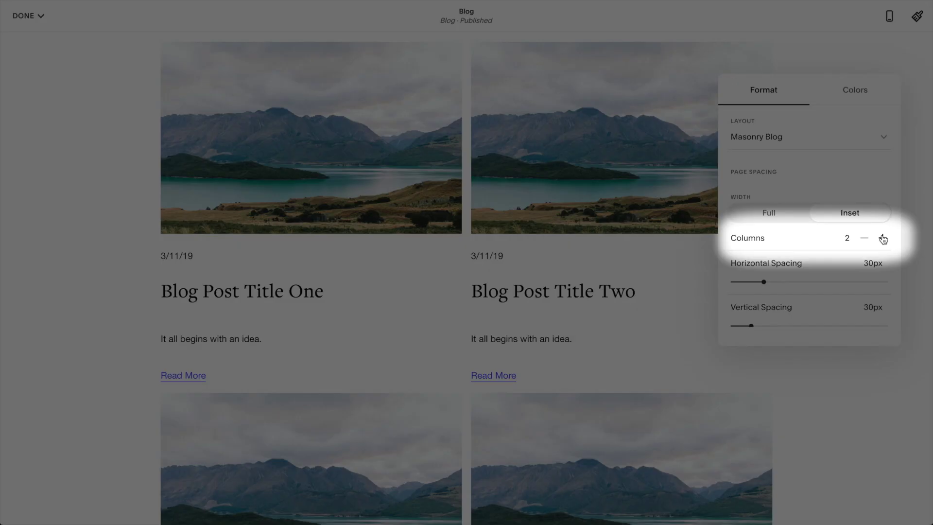
pyautogui.click(883, 238)
# - Hide the post excerpts and the Read More links
pyautogui.scroll(-2, 858, 239)
pyautogui.scroll(-2, 858, 239)
pyautogui.scroll(-2, 856, 235)
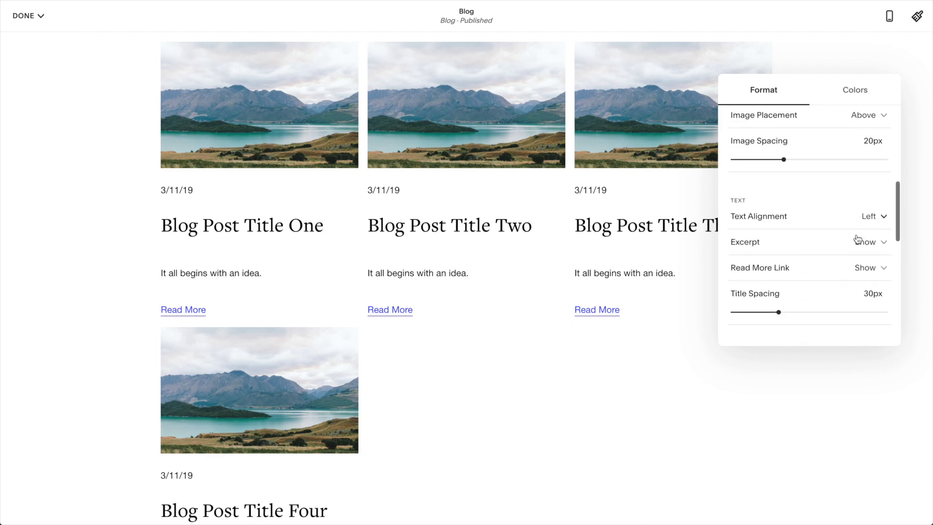
pyautogui.scroll(-1, 860, 240)
pyautogui.click(882, 206)
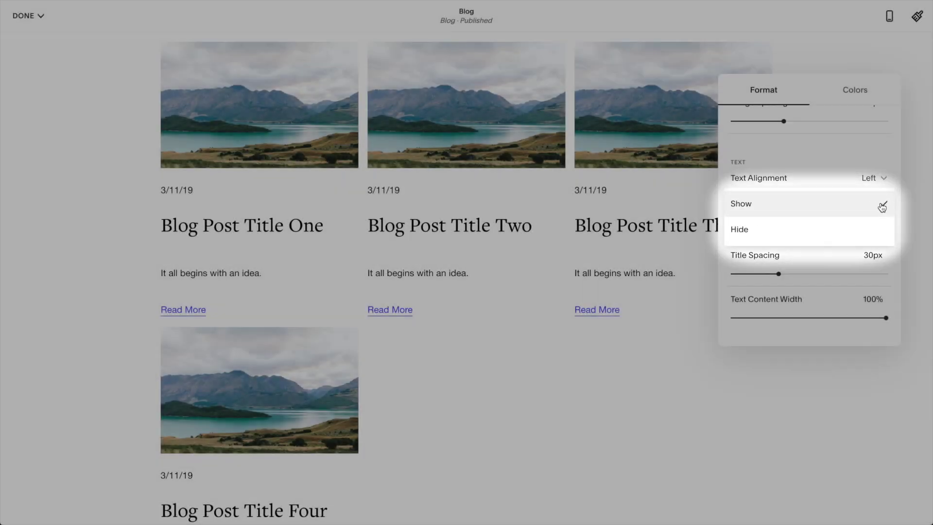
pyautogui.click(850, 230)
pyautogui.click(869, 230)
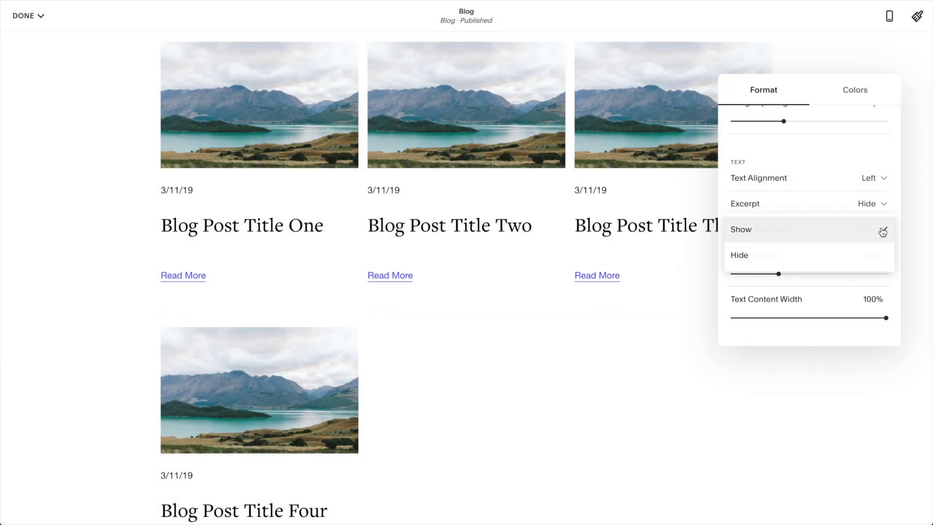
pyautogui.click(840, 247)
# - Position the post dates below the titles
pyautogui.scroll(-1, 840, 246)
pyautogui.scroll(-2, 839, 246)
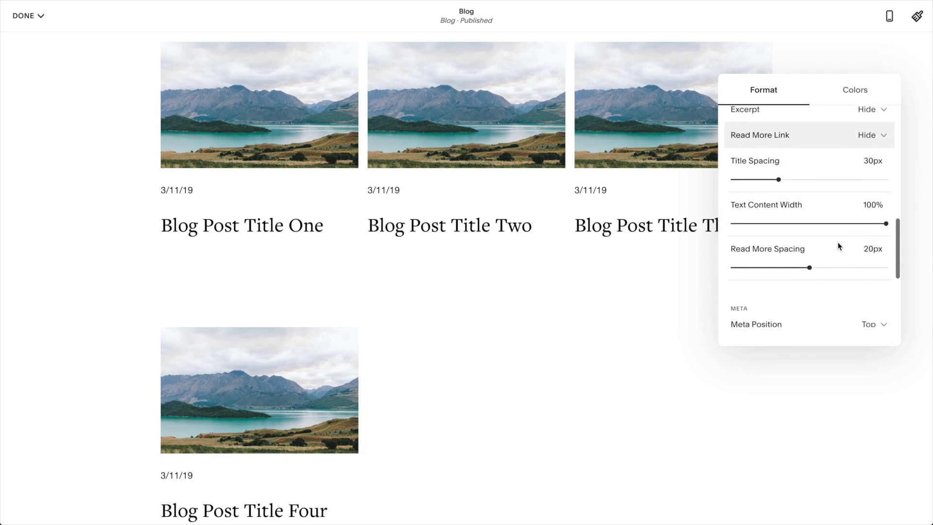
pyautogui.scroll(-1, 839, 246)
pyautogui.scroll(-2, 840, 247)
pyautogui.scroll(-1, 839, 246)
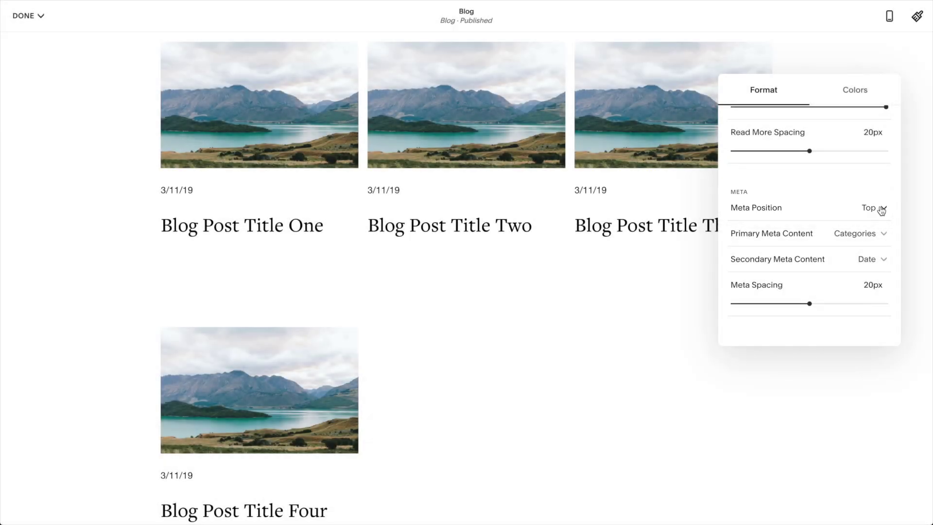
pyautogui.click(882, 213)
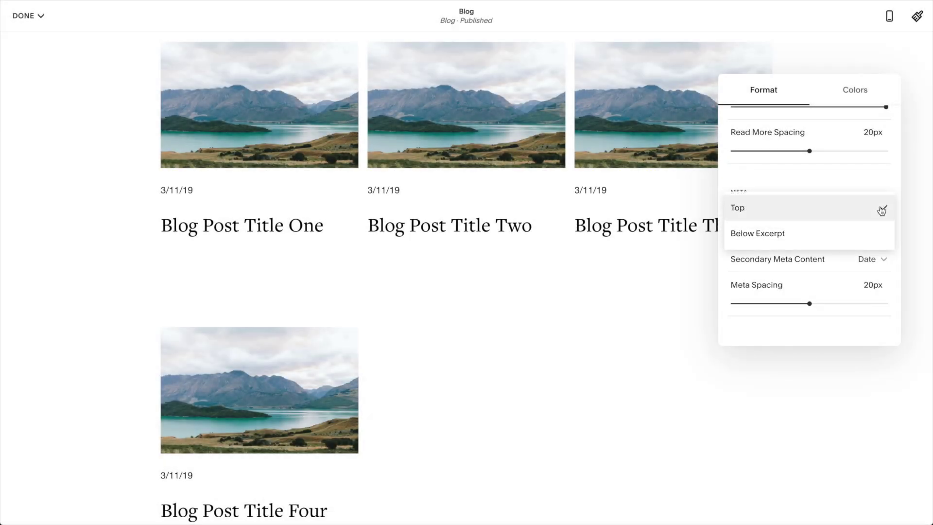
pyautogui.click(848, 232)
# - Set the blog text alignment to Center
pyautogui.scroll(-2, 846, 231)
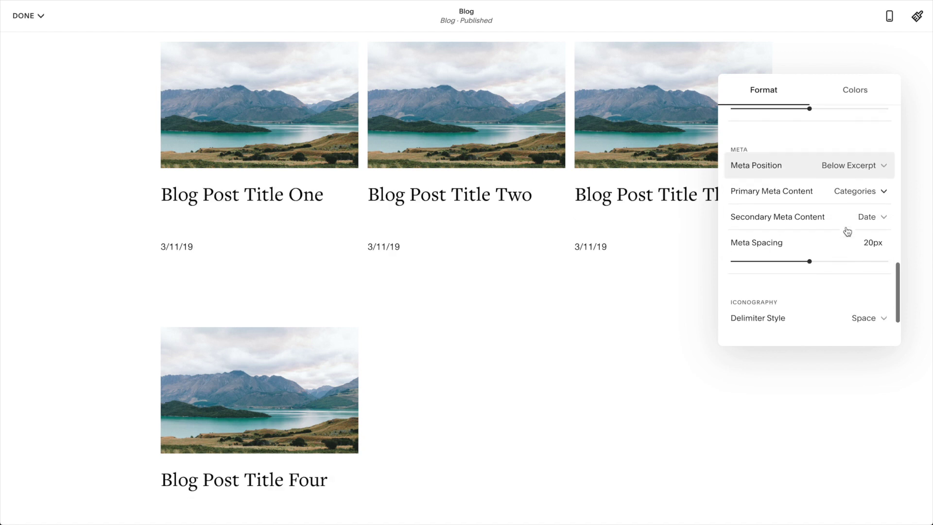
pyautogui.scroll(1, 846, 230)
pyautogui.scroll(5, 846, 231)
pyautogui.scroll(1, 844, 231)
pyautogui.scroll(1, 844, 230)
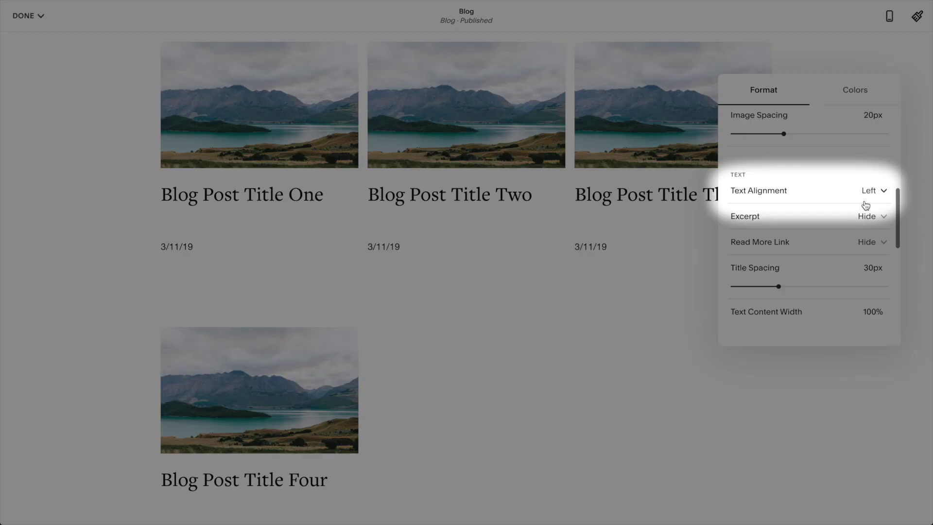
pyautogui.click(868, 190)
pyautogui.click(838, 218)
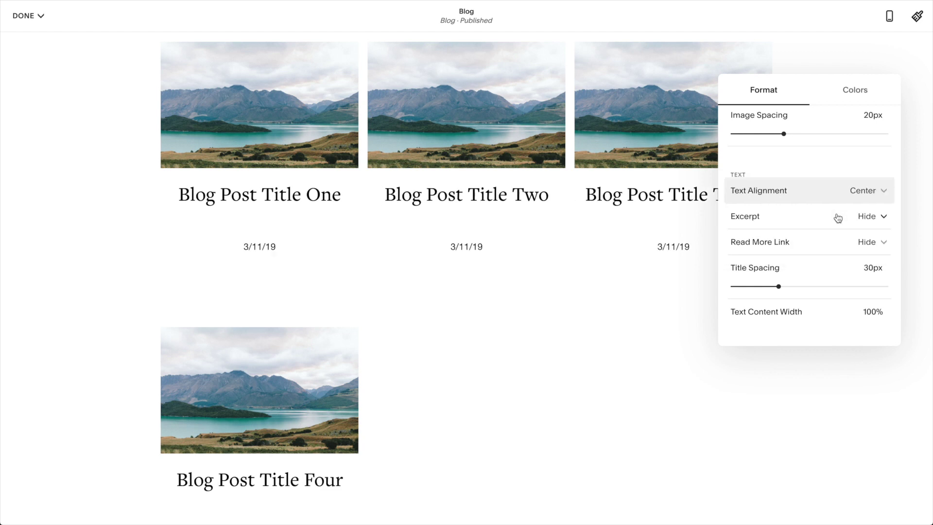
# - Close the blog layout settings and save them, moving to the blog's posts list
pyautogui.click(685, 301)
pyautogui.moveTo(466, 291)
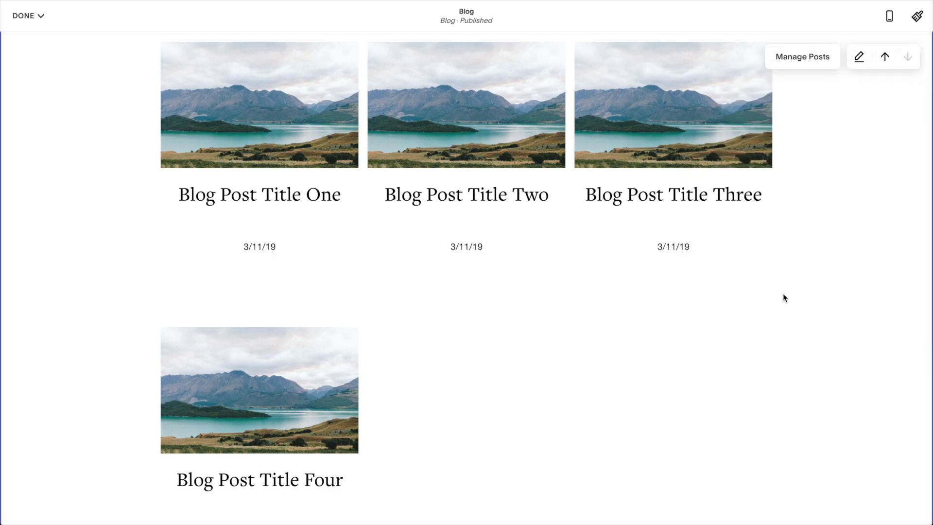
pyautogui.scroll(5, 784, 293)
pyautogui.scroll(2, 786, 297)
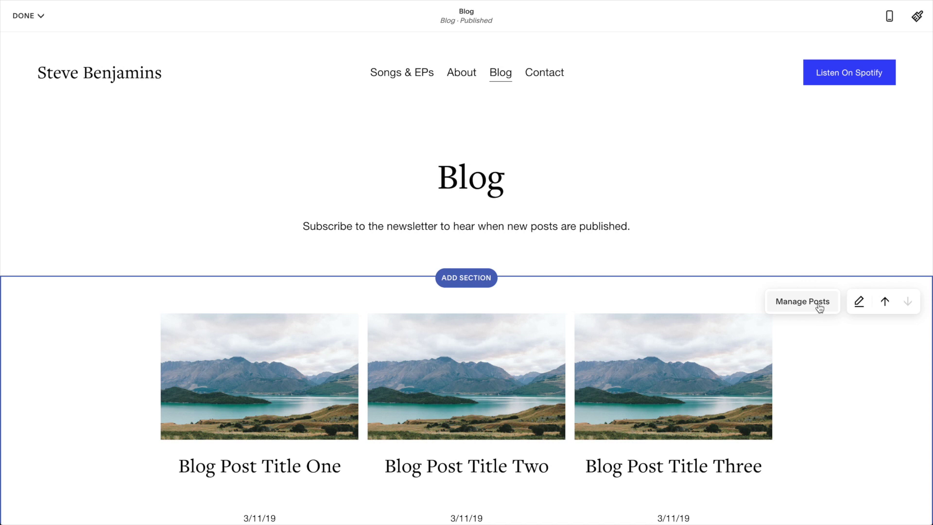
pyautogui.click(819, 306)
pyautogui.click(516, 301)
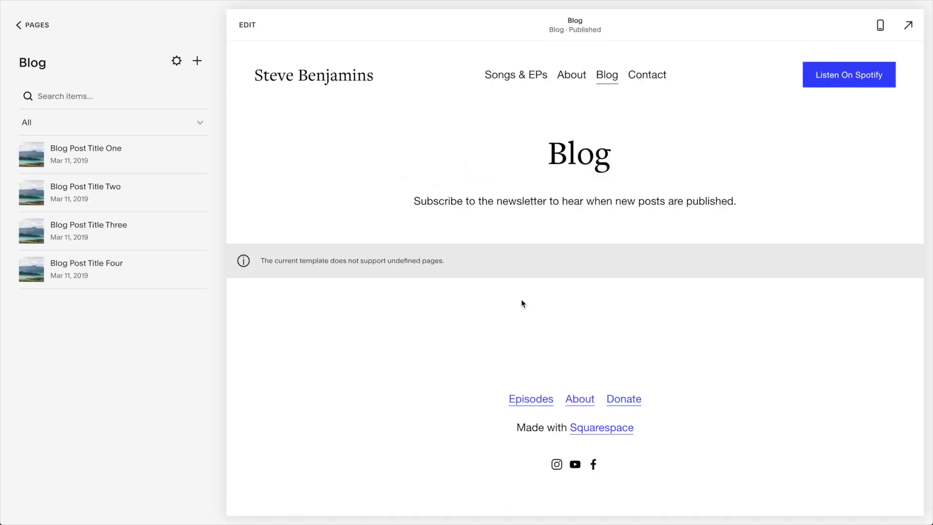
# - Replace Blog Post Title One's body text with 'This is a blog post!'
pyautogui.click(127, 159)
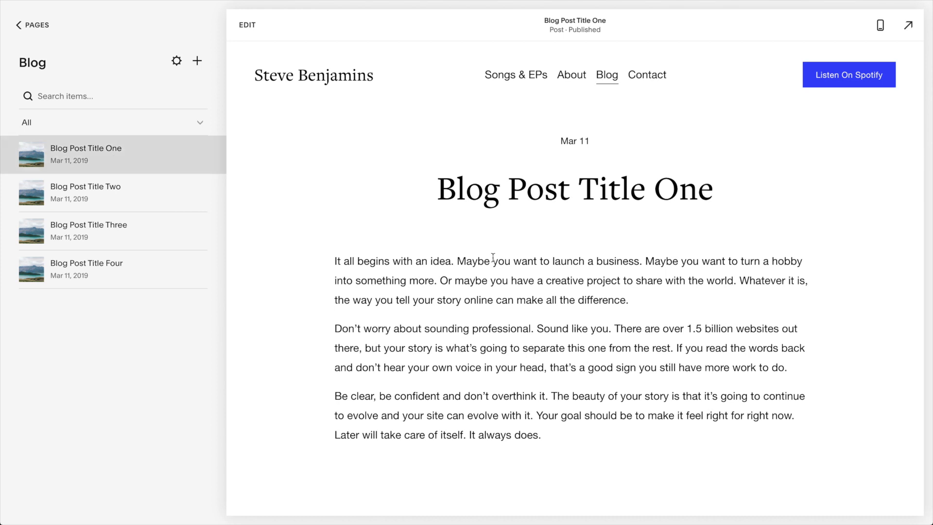
pyautogui.click(248, 25)
pyautogui.click(459, 291)
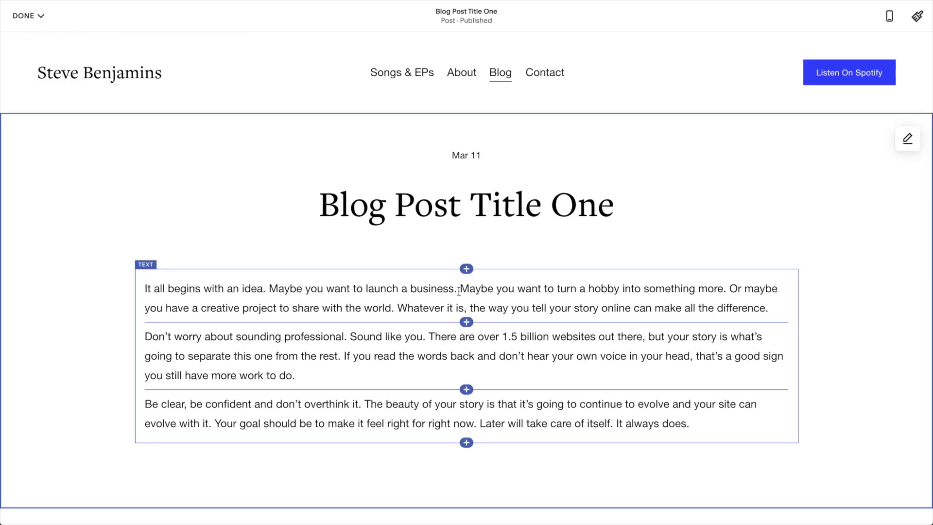
pyautogui.hotkey('ctrl', 'a')
pyautogui.write('This is')
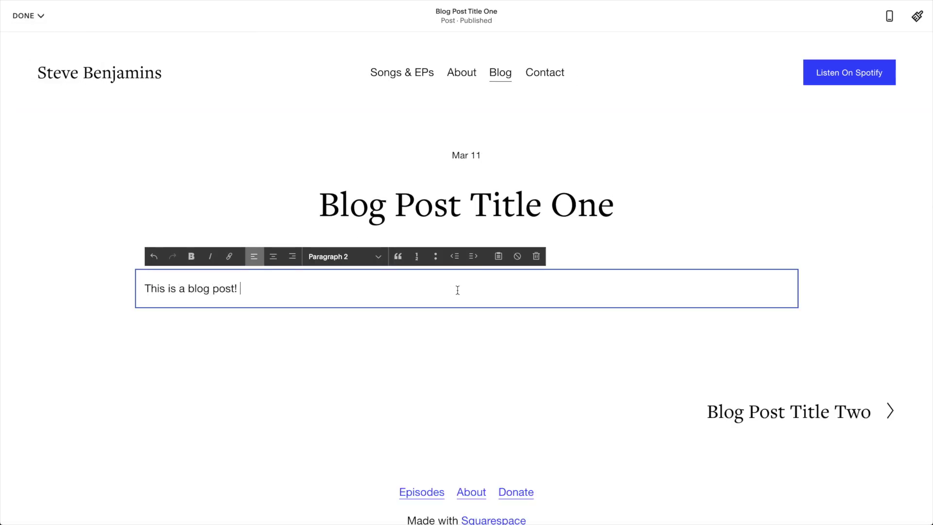
pyautogui.click(361, 318)
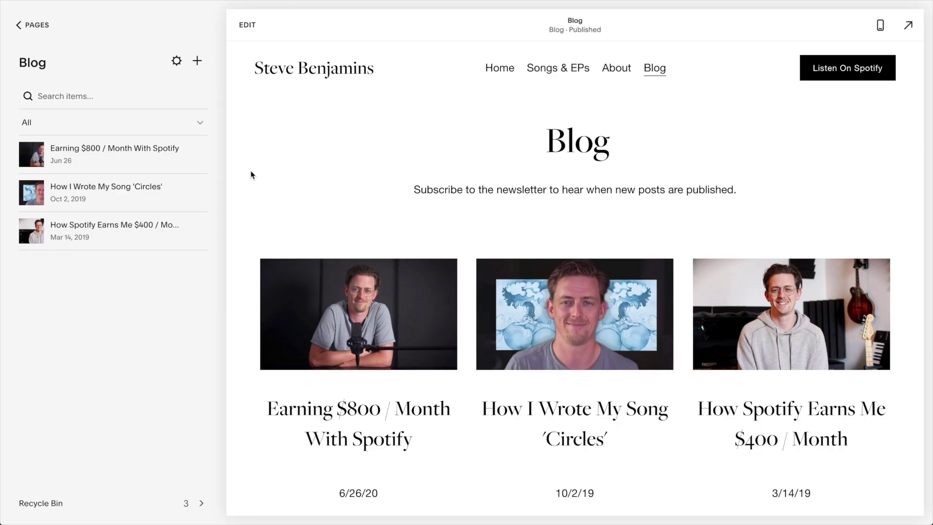
# - Read through the Earning $800 / Month With Spotify post, then put the Home page into editing
pyautogui.click(387, 297)
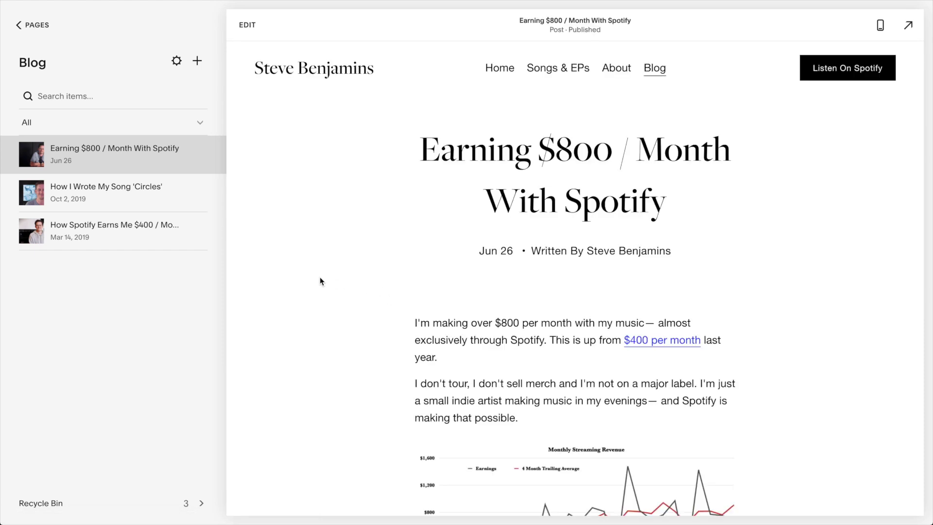
pyautogui.scroll(-3, 301, 283)
pyautogui.scroll(-4, 301, 284)
pyautogui.scroll(-4, 301, 285)
pyautogui.scroll(-4, 301, 286)
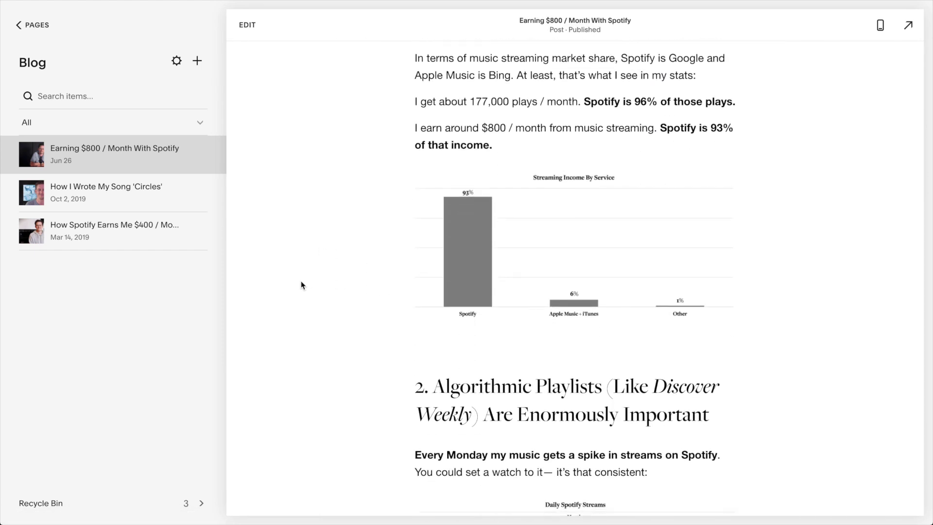
pyautogui.scroll(-4, 302, 286)
pyautogui.scroll(-3, 301, 285)
pyautogui.scroll(-3, 302, 285)
pyautogui.scroll(-3, 301, 285)
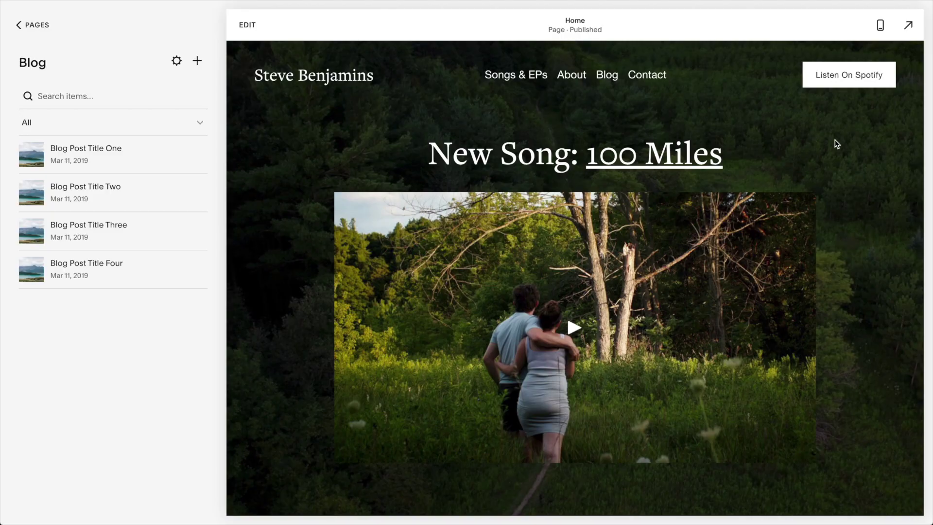
pyautogui.scroll(-5, 876, 160)
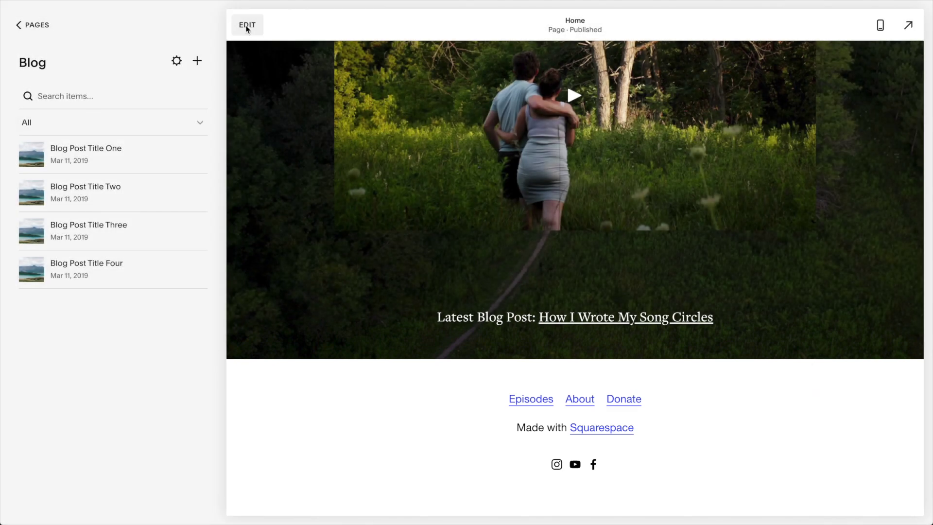
pyautogui.click(247, 26)
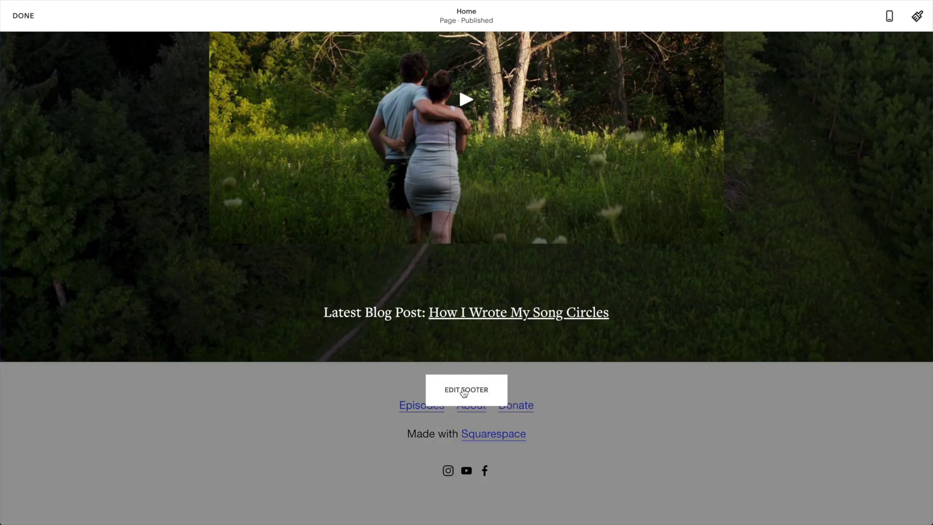
# - Delete the footer's Social Links and Text blocks, confirming each removal
pyautogui.click(464, 390)
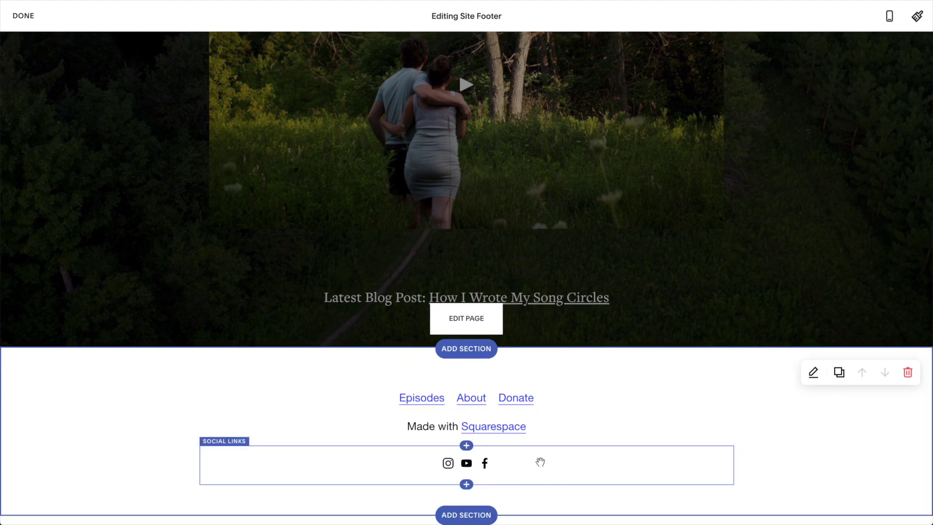
pyautogui.click(540, 462)
pyautogui.click(295, 429)
pyautogui.click(345, 432)
pyautogui.click(386, 413)
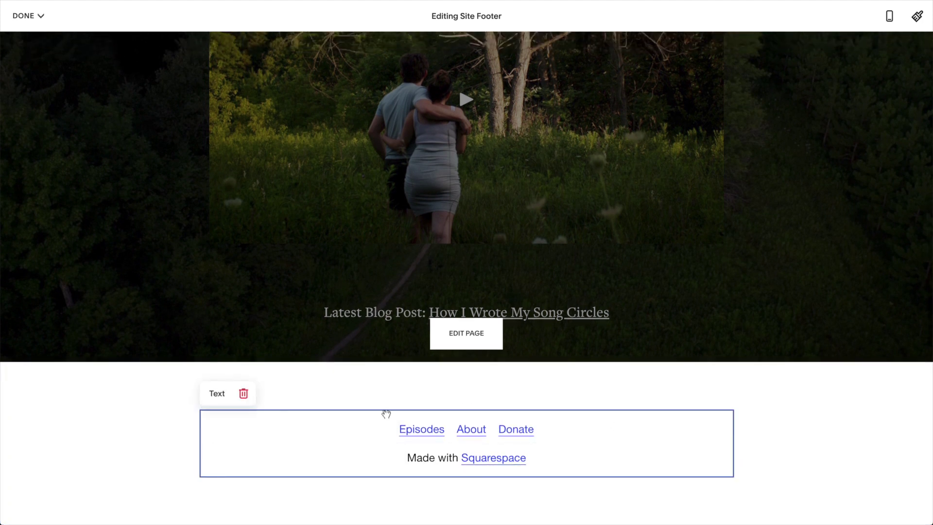
pyautogui.click(244, 393)
pyautogui.click(314, 402)
# - Add a new footer section using the Stay in the loop layout
pyautogui.click(475, 365)
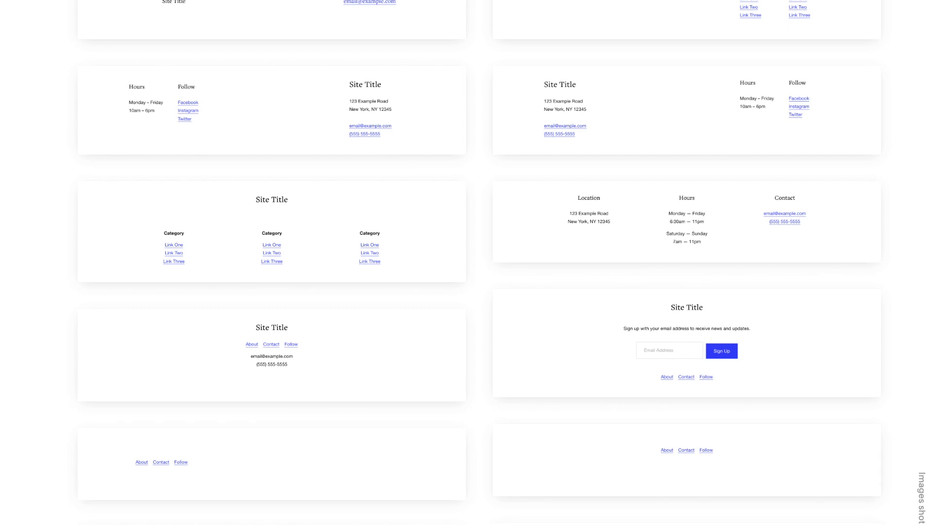
pyautogui.scroll(-4, 491, 394)
pyautogui.scroll(-3, 480, 397)
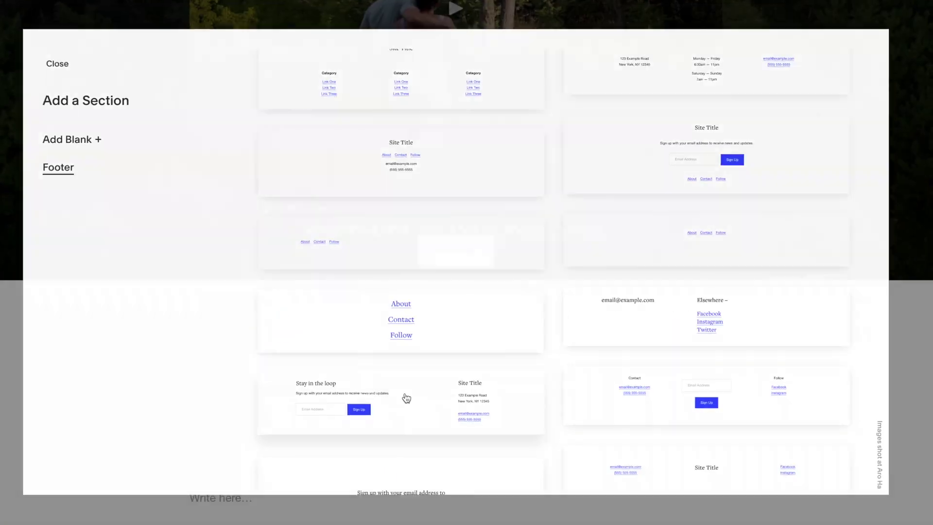
pyautogui.click(402, 396)
pyautogui.moveTo(584, 342)
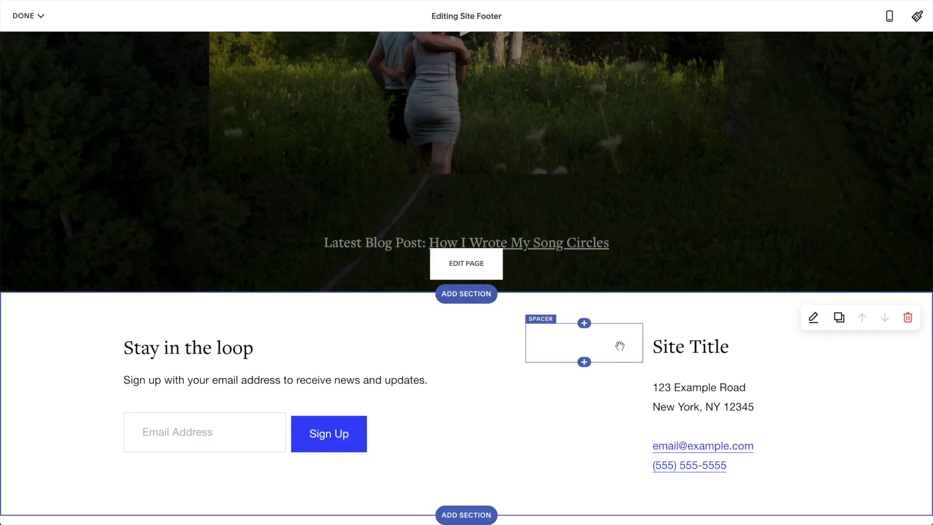
# - Remove the spacer and the address, email and phone lines from the footer
pyautogui.click(620, 346)
pyautogui.click(582, 306)
pyautogui.click(637, 308)
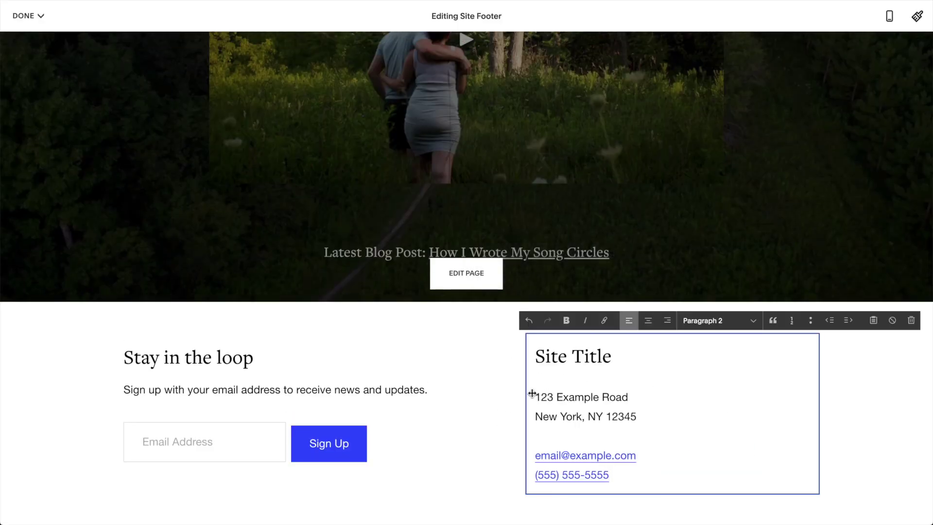
pyautogui.moveTo(532, 393); pyautogui.dragTo(668, 481)
pyautogui.press('BackSpace')
pyautogui.press('BackSpace')
# - Rename the Site Title heading to 'Social' and add a Social Links block beneath it
pyautogui.tripleClick(619, 362)
pyautogui.write('Social')
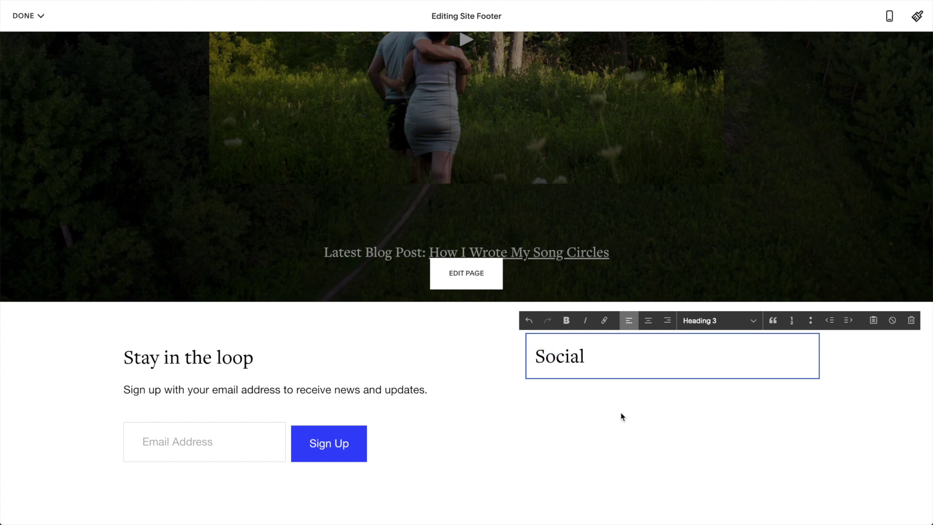
pyautogui.click(620, 413)
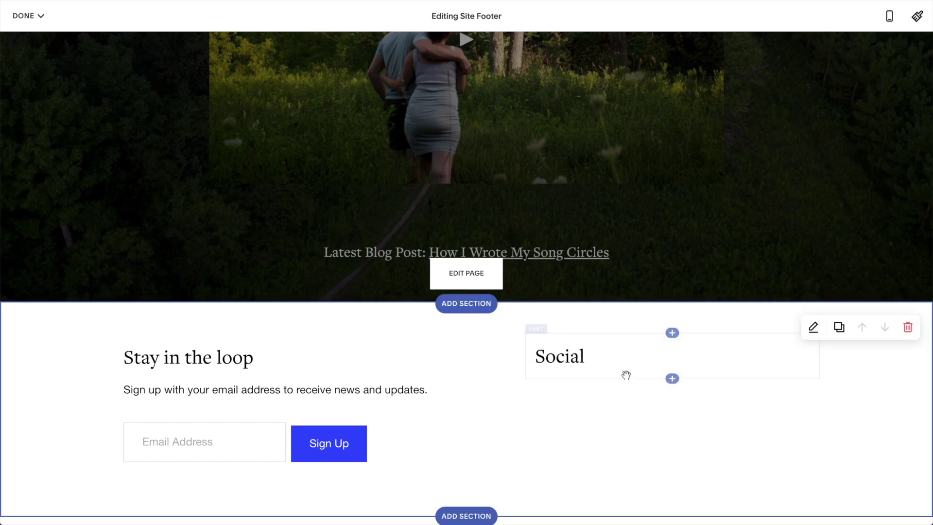
pyautogui.click(673, 387)
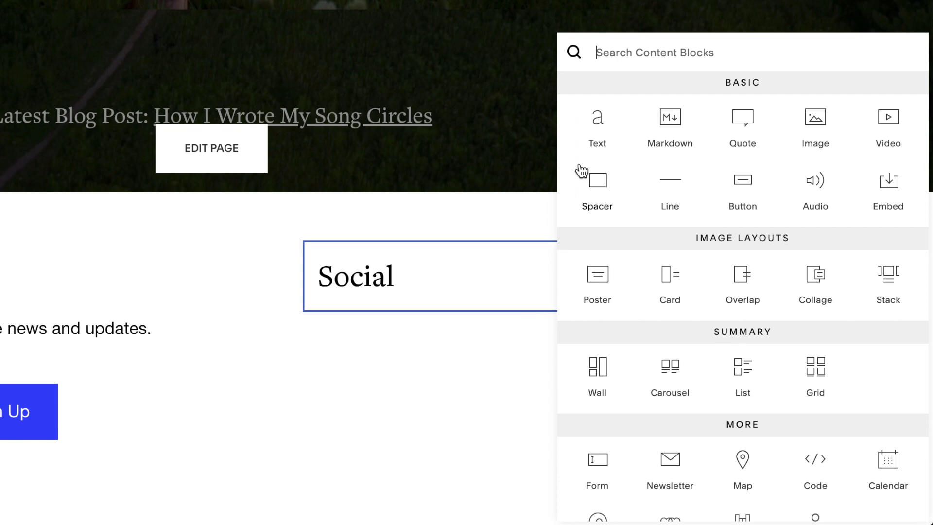
pyautogui.write('social')
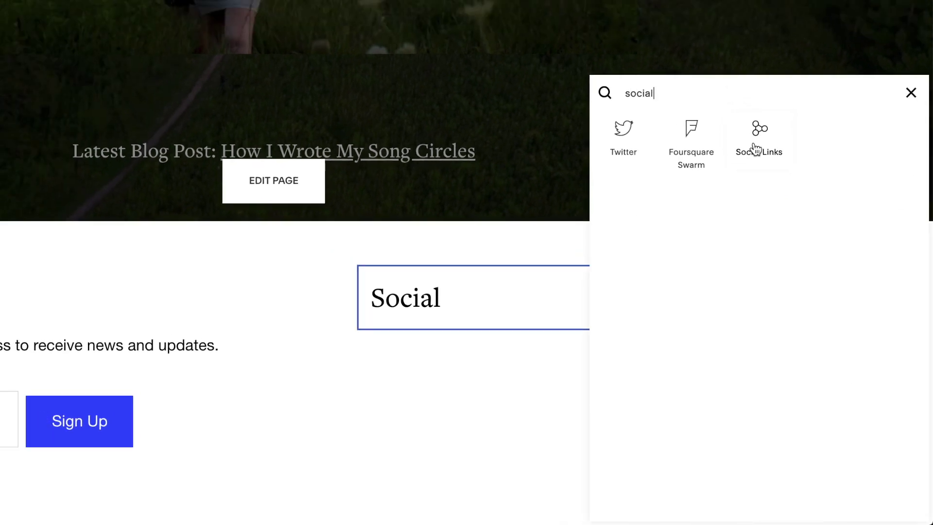
pyautogui.click(740, 105)
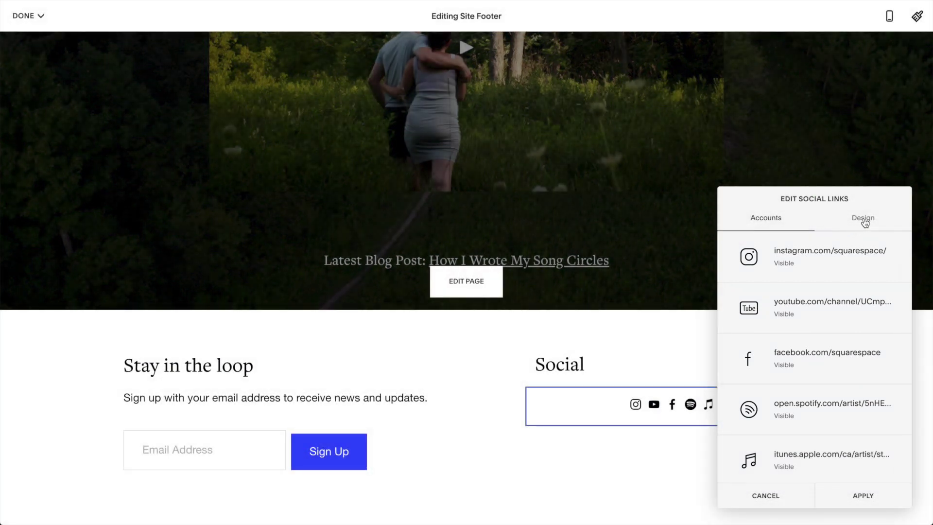
# - Left-align the footer social icons, set them to Extra Large with Circle - Border style
pyautogui.click(865, 222)
pyautogui.moveTo(821, 194)
pyautogui.mouseDown()
pyautogui.moveTo(393, 169)
pyautogui.moveTo(286, 150)
pyautogui.mouseUp()
pyautogui.click(182, 175)
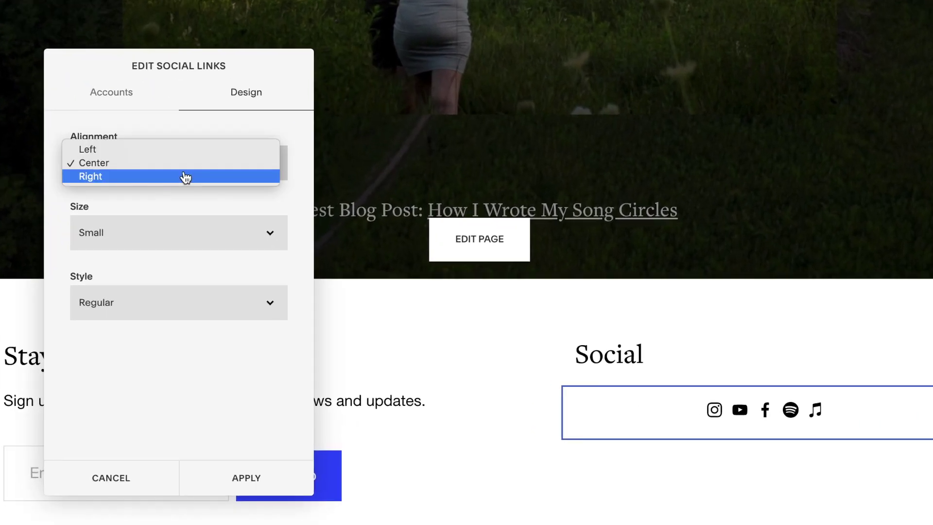
pyautogui.click(187, 152)
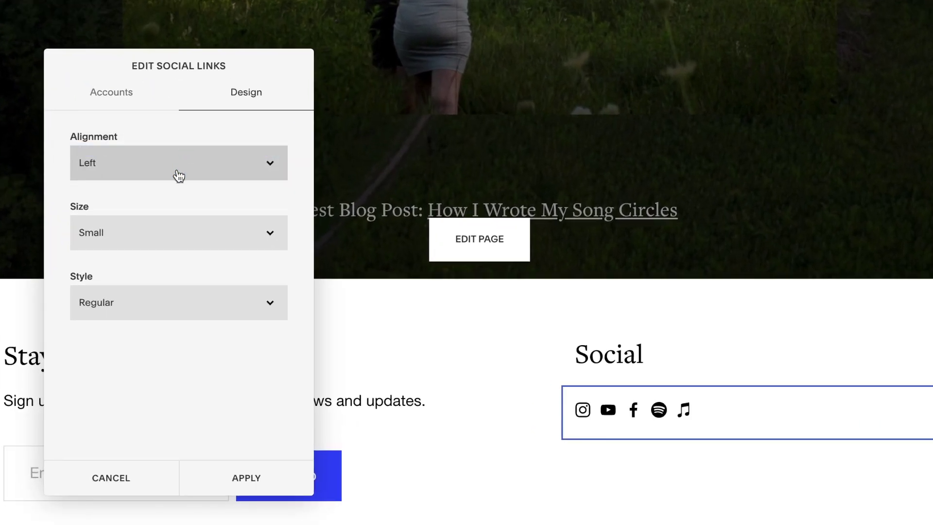
pyautogui.click(173, 233)
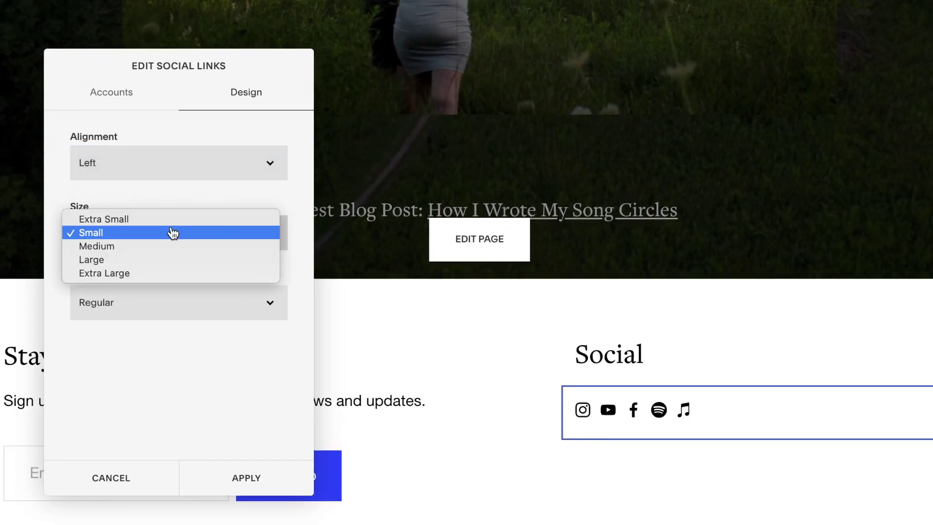
pyautogui.click(155, 274)
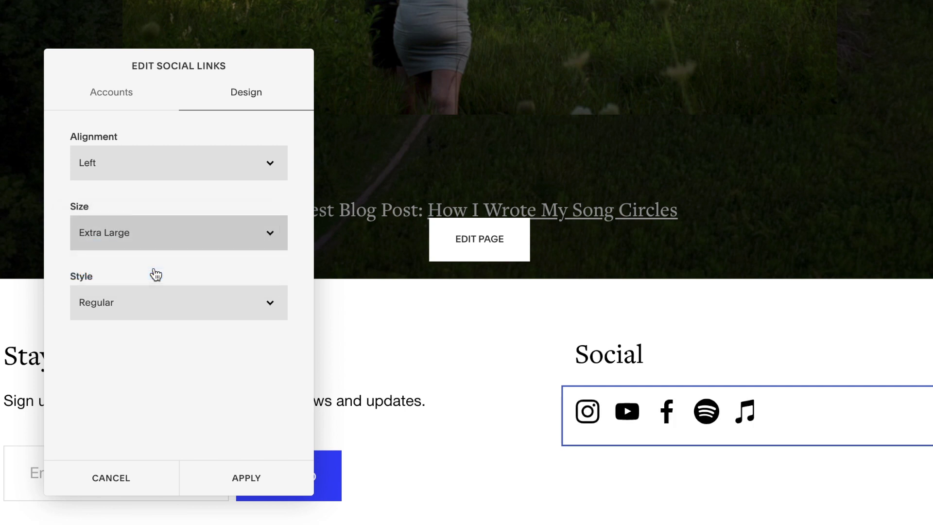
pyautogui.click(153, 310)
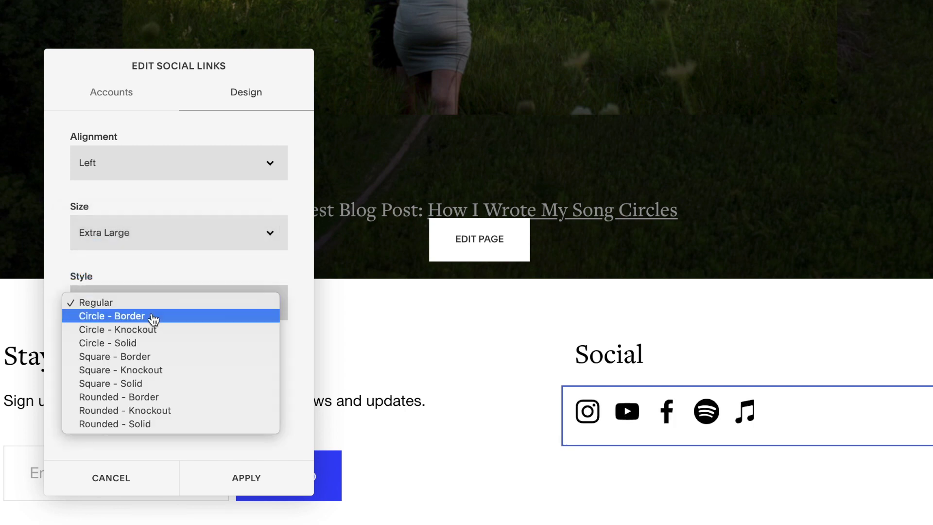
pyautogui.click(153, 320)
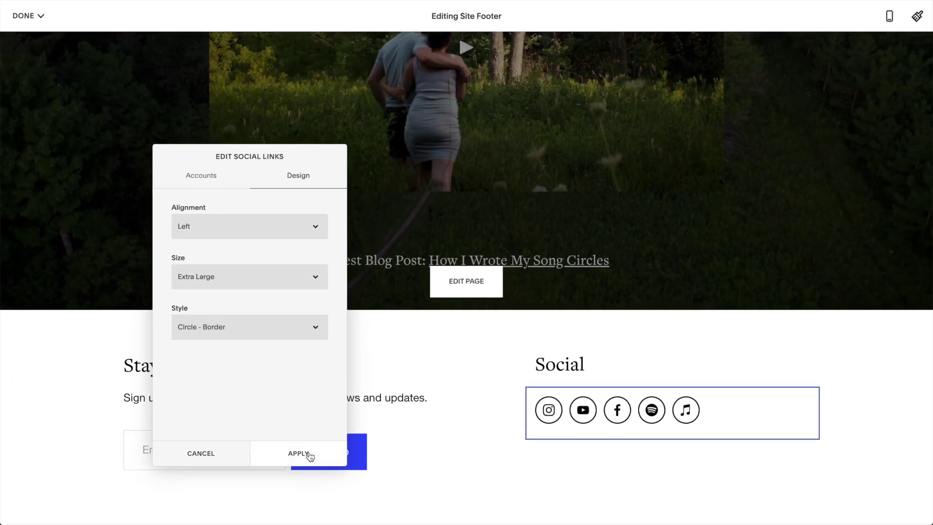
pyautogui.click(310, 452)
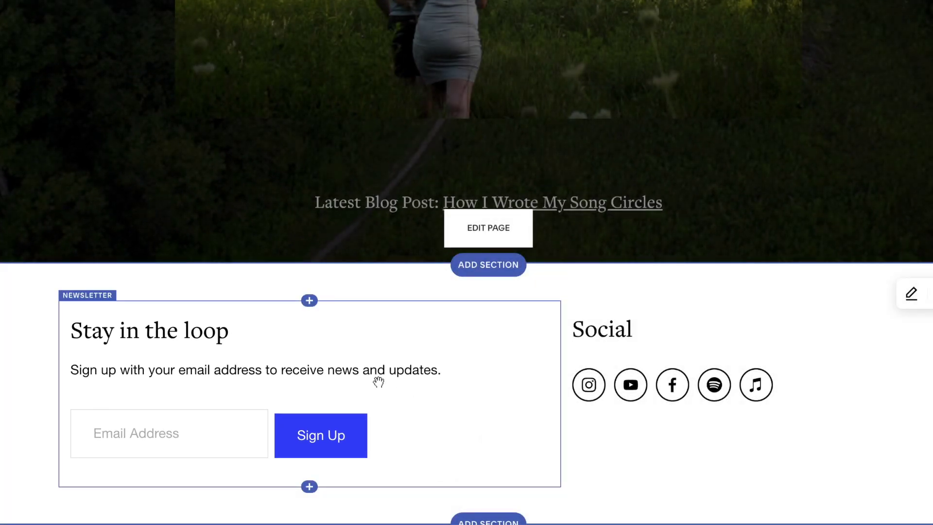
# - Clear the Newsletter block's description text
pyautogui.doubleClick(378, 381)
pyautogui.click(665, 339)
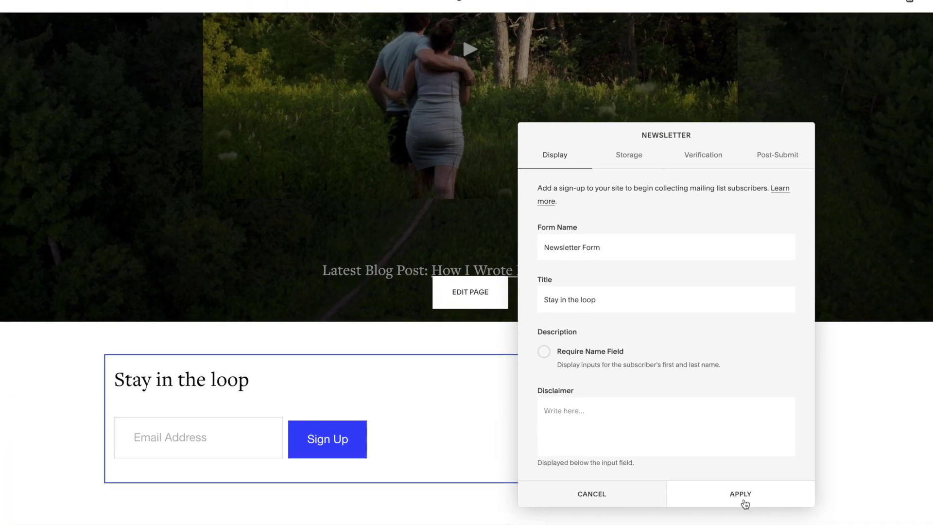
pyautogui.click(781, 490)
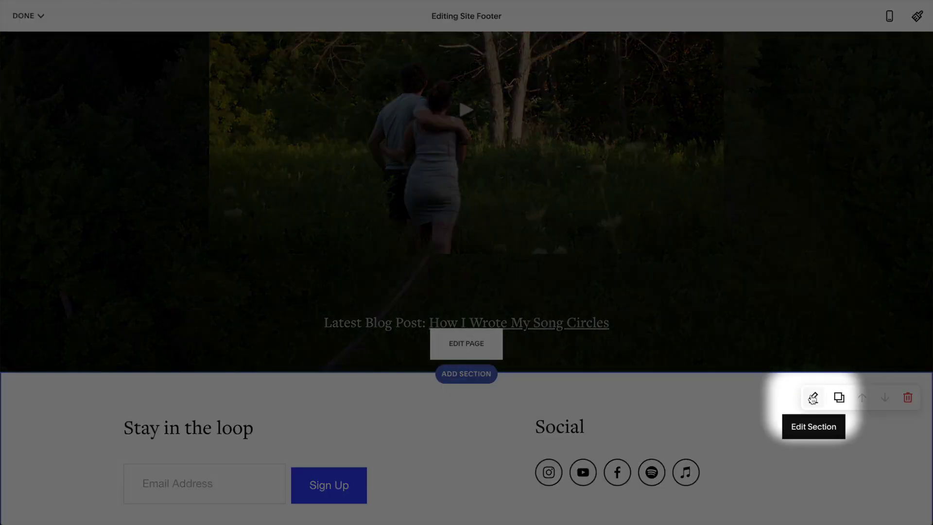
# - Give the footer section the black Darkest 2 colour theme, then go to Songs & EPs
pyautogui.click(813, 398)
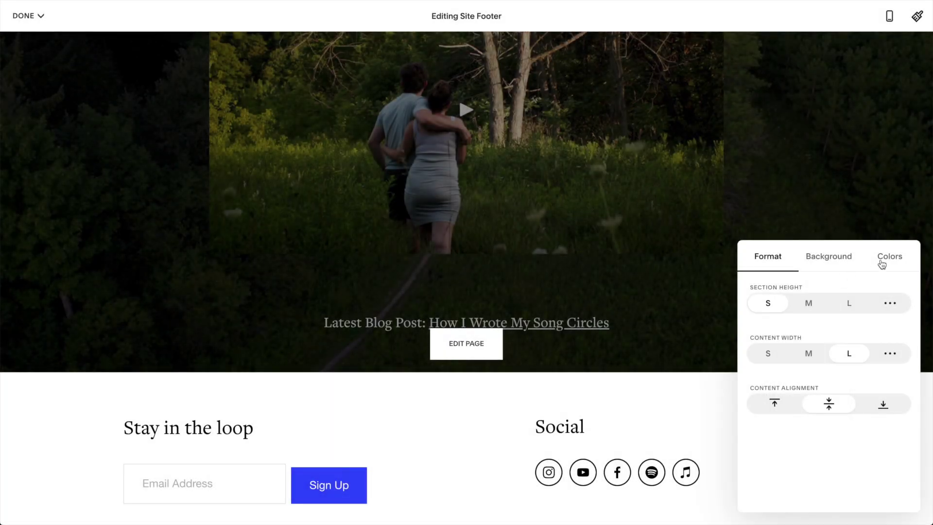
pyautogui.click(882, 262)
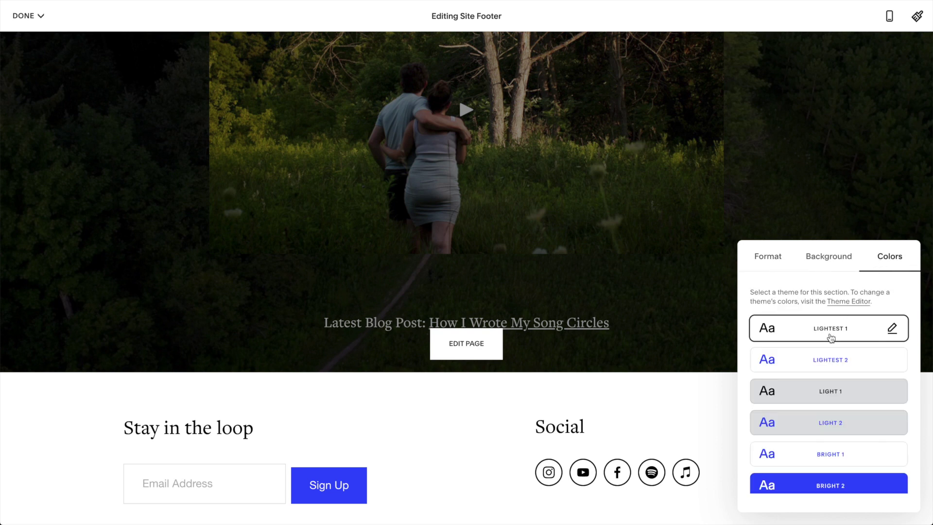
pyautogui.scroll(-3, 831, 337)
pyautogui.click(833, 468)
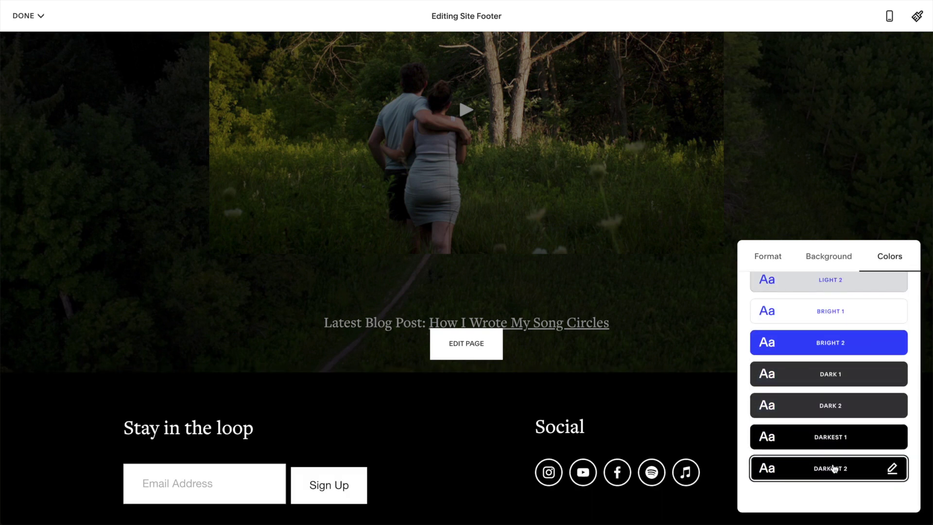
pyautogui.click(689, 387)
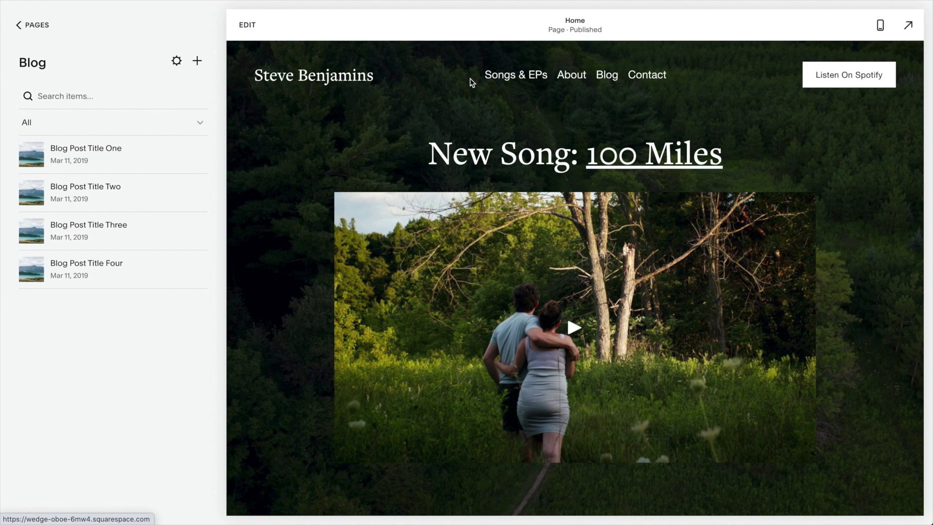
pyautogui.click(502, 77)
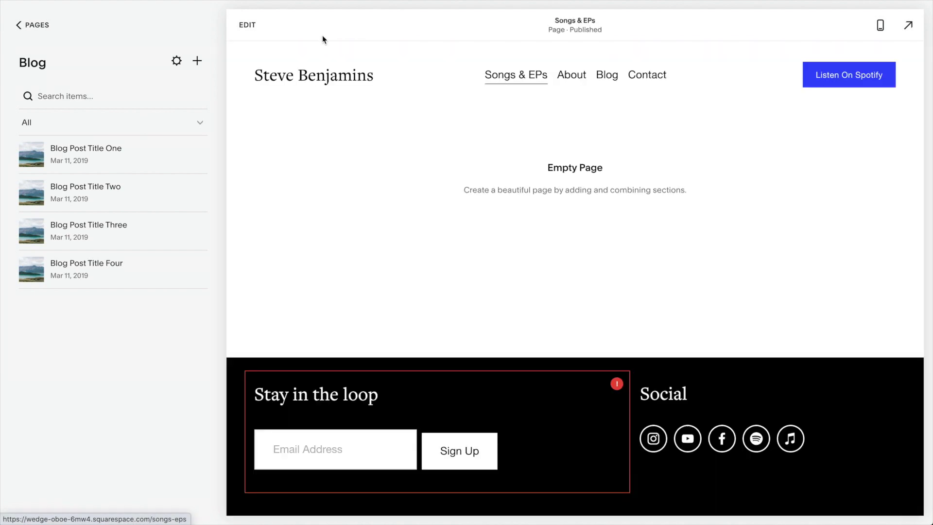
# - Add a Darkest 2 intro section with the Songs & EPs heading and newsletter note
pyautogui.click(247, 24)
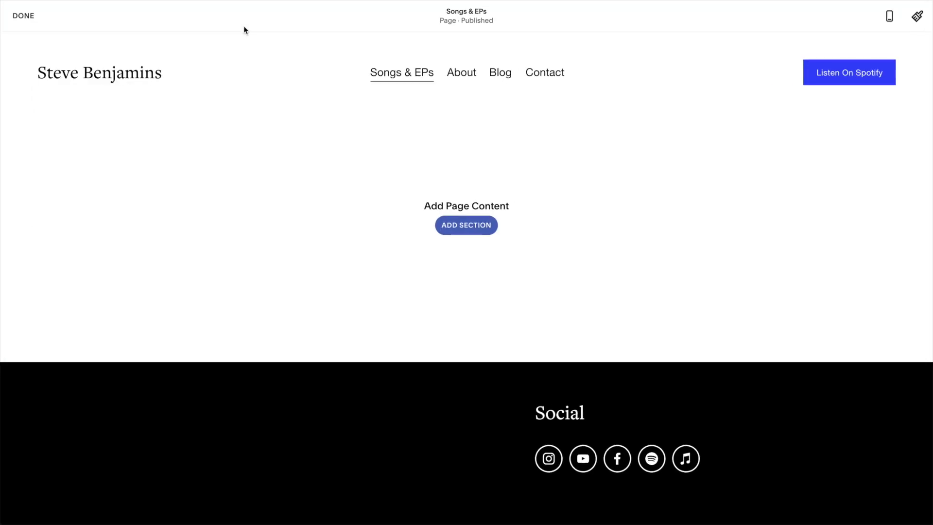
pyautogui.click(475, 229)
pyautogui.write('Songs & EPs')
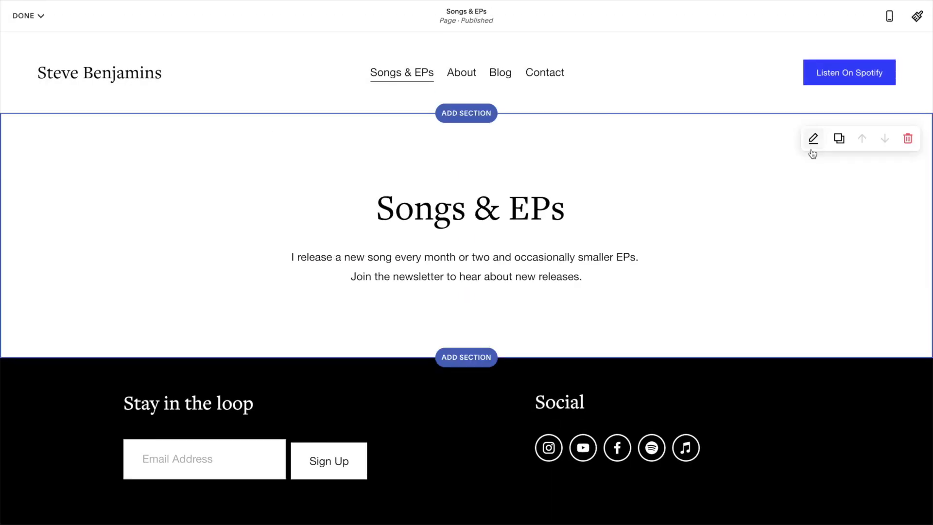
pyautogui.click(813, 139)
pyautogui.click(889, 47)
pyautogui.scroll(-3, 828, 194)
pyautogui.click(824, 258)
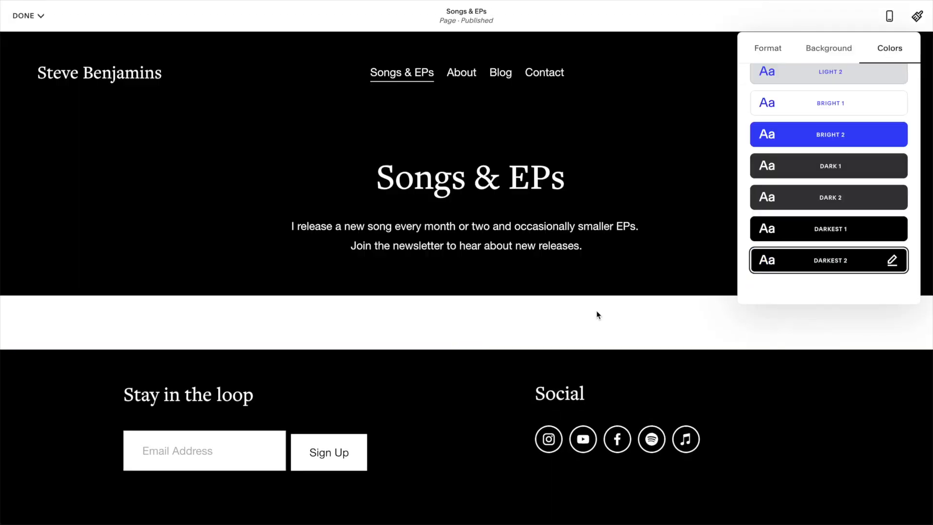
pyautogui.click(595, 311)
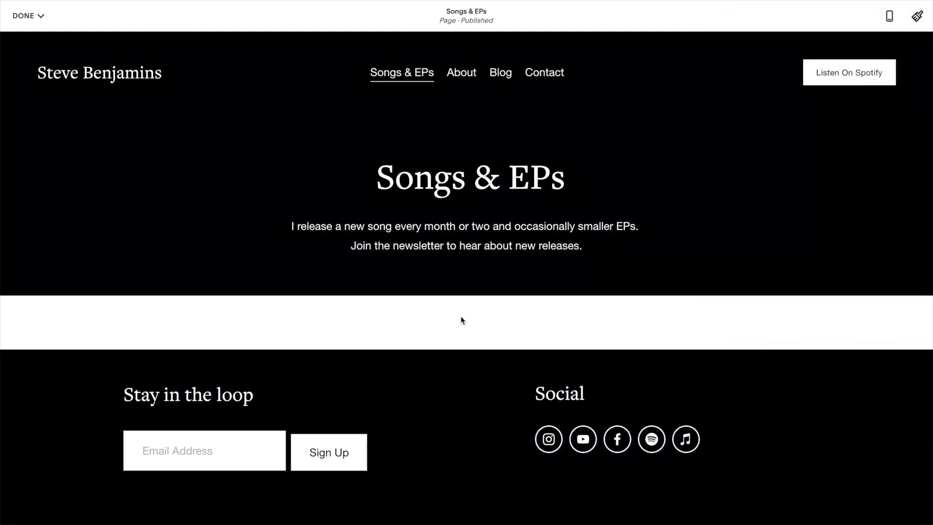
pyautogui.moveTo(455, 296)
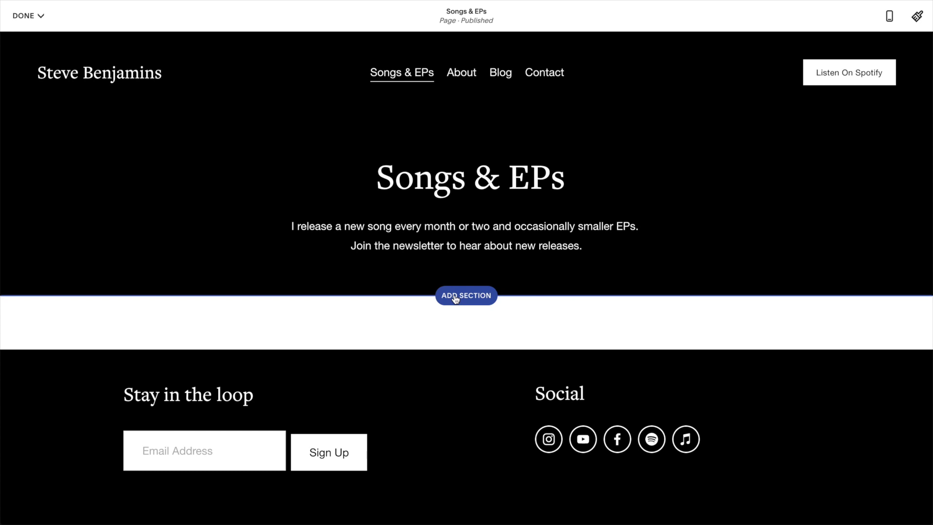
# - Insert a six-image grid gallery section below the Songs & EPs intro
pyautogui.click(455, 298)
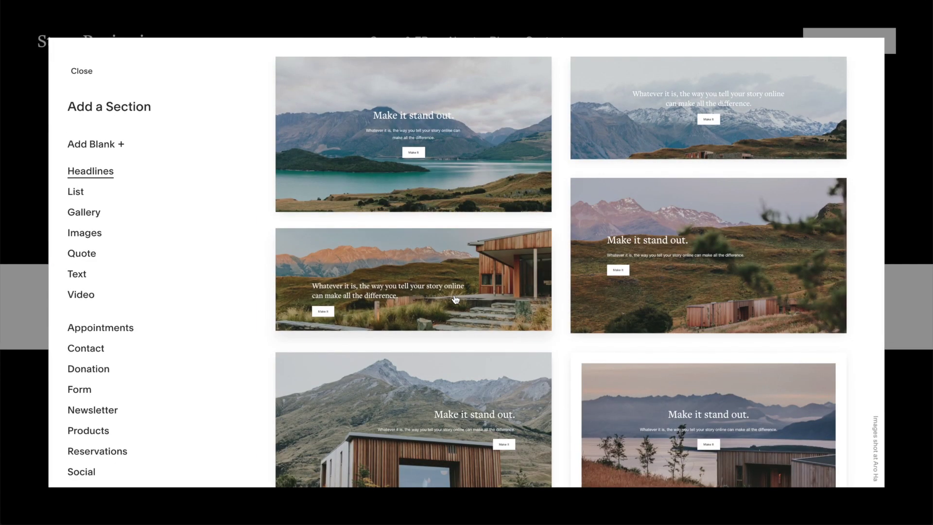
pyautogui.click(103, 218)
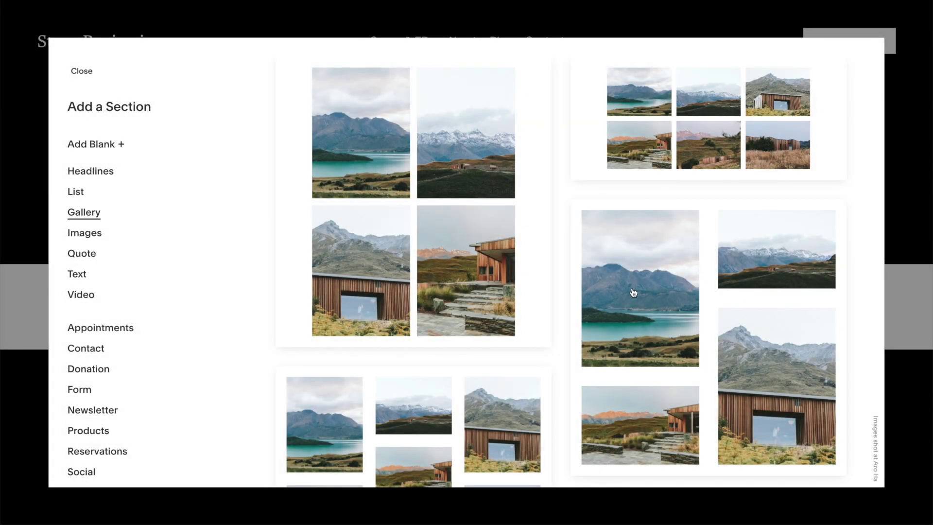
pyautogui.scroll(-5, 563, 311)
pyautogui.scroll(-3, 563, 311)
pyautogui.scroll(-2, 563, 311)
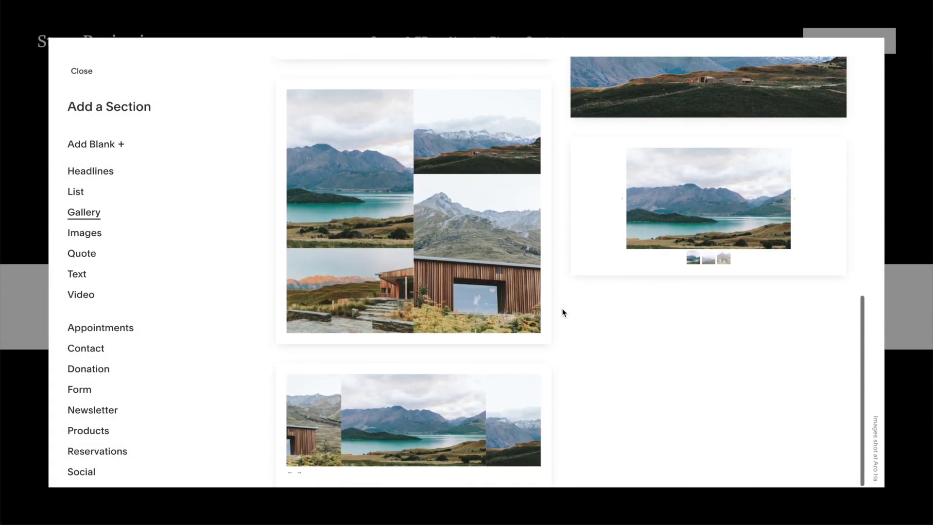
pyautogui.scroll(3, 563, 311)
pyautogui.scroll(5, 563, 311)
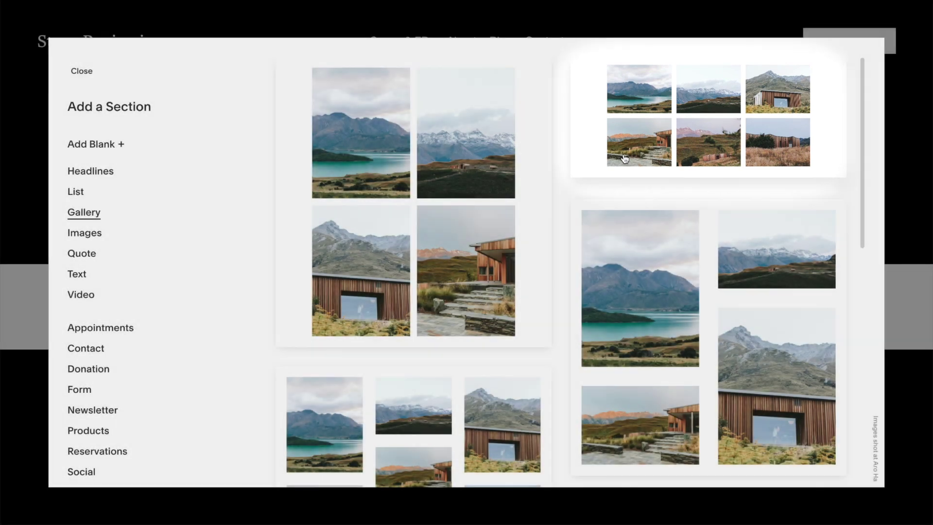
pyautogui.click(625, 161)
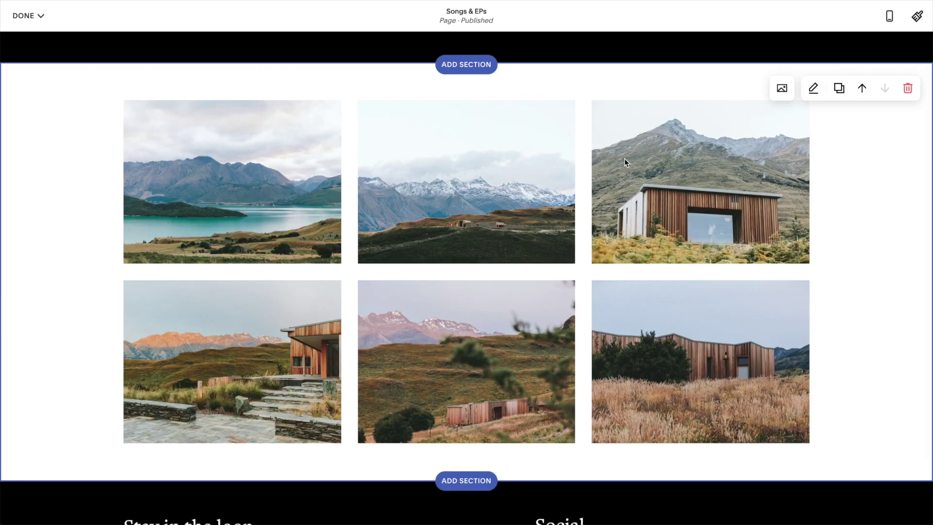
# - Set the gallery images to 1:1 Square and the gallery section to Darkest 2
pyautogui.click(813, 88)
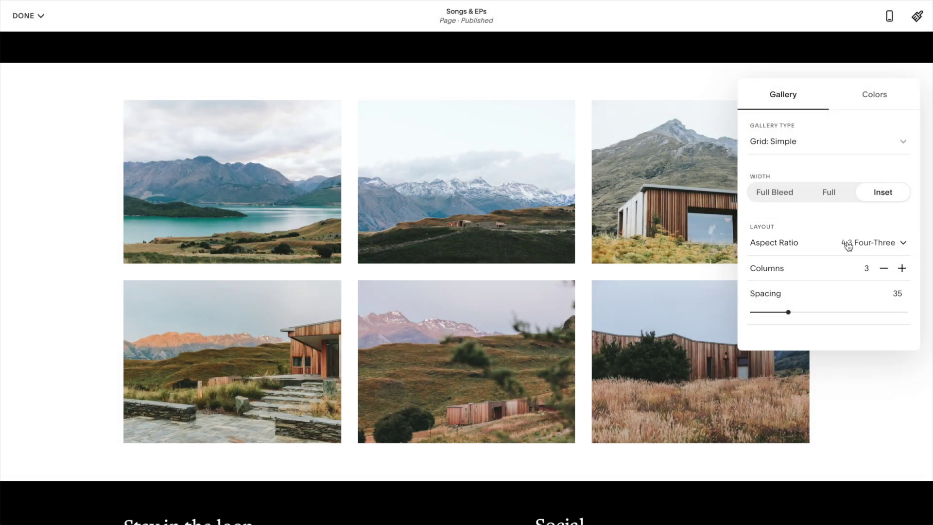
pyautogui.click(846, 243)
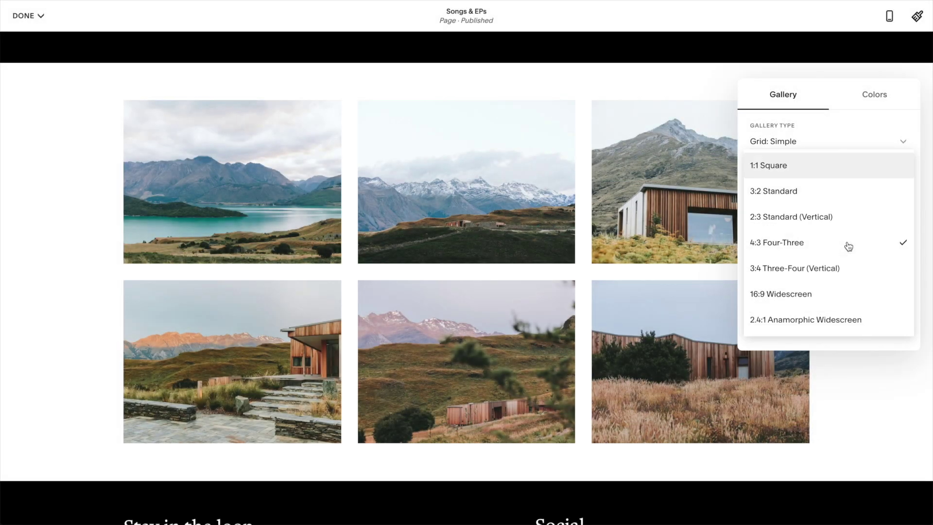
pyautogui.click(810, 173)
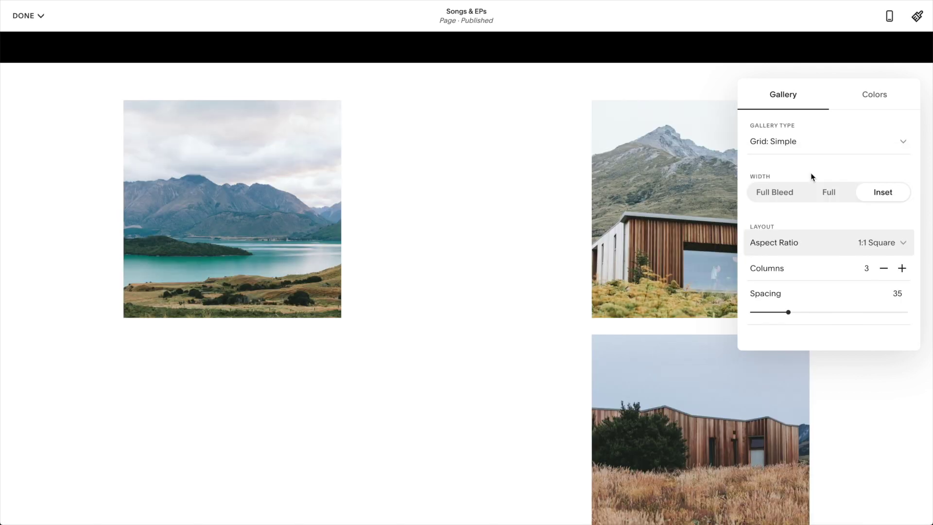
pyautogui.click(879, 97)
pyautogui.scroll(-3, 831, 214)
pyautogui.click(814, 308)
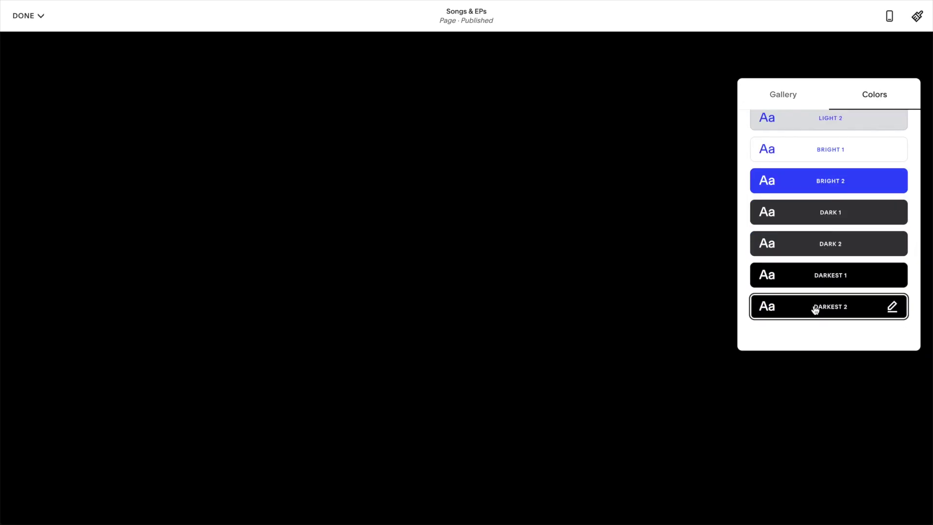
pyautogui.click(82, 230)
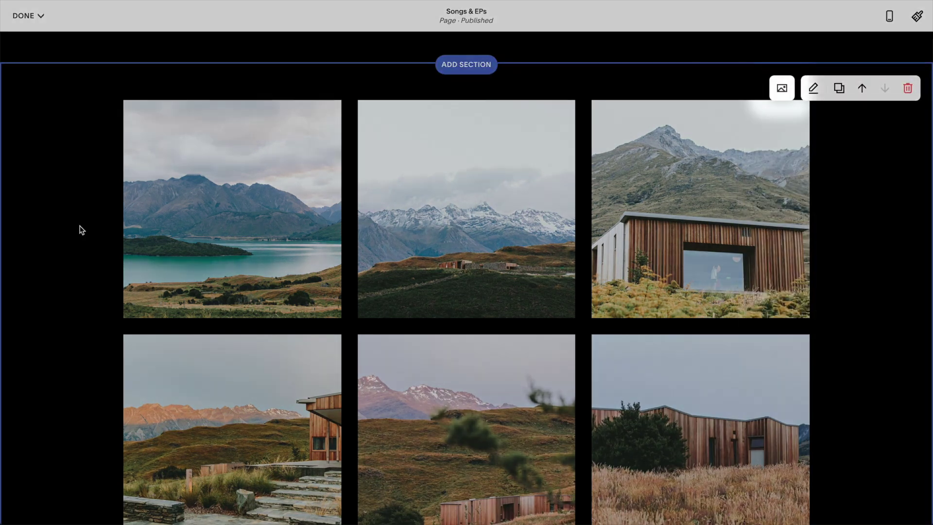
pyautogui.click(785, 95)
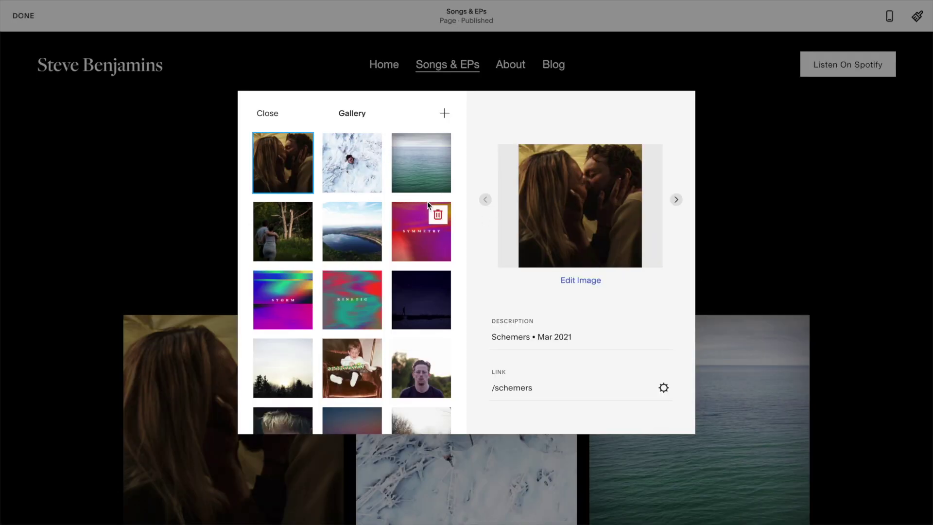
# - Close the gallery image manager and scroll through the captioned song and EP covers
pyautogui.scroll(-5, 391, 201)
pyautogui.scroll(-5, 340, 195)
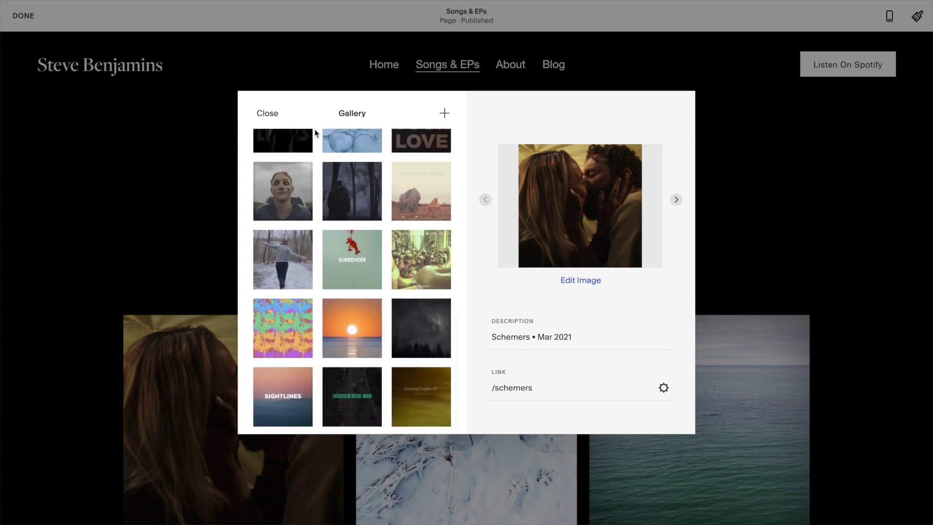
pyautogui.click(267, 112)
pyautogui.scroll(-3, 15, 310)
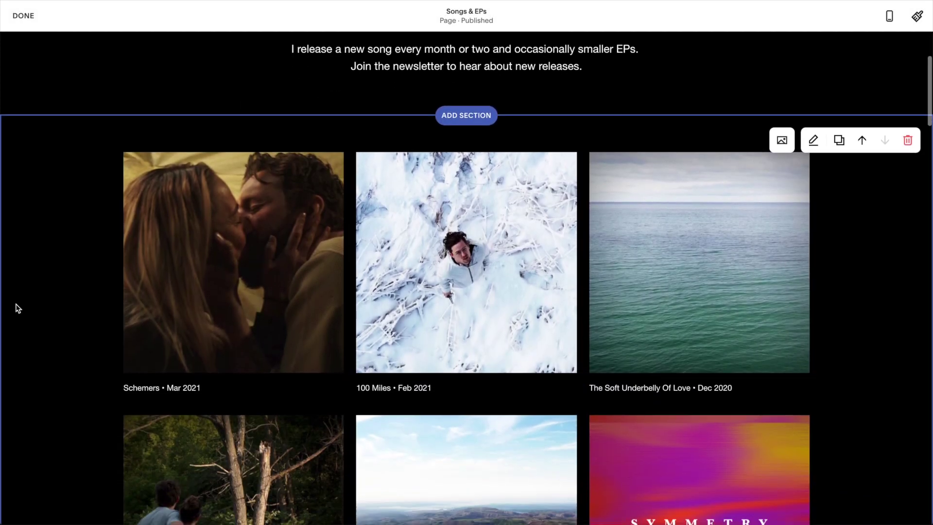
pyautogui.scroll(-3, 17, 309)
pyautogui.scroll(-2, 17, 309)
pyautogui.scroll(-4, 17, 309)
pyautogui.scroll(-4, 17, 308)
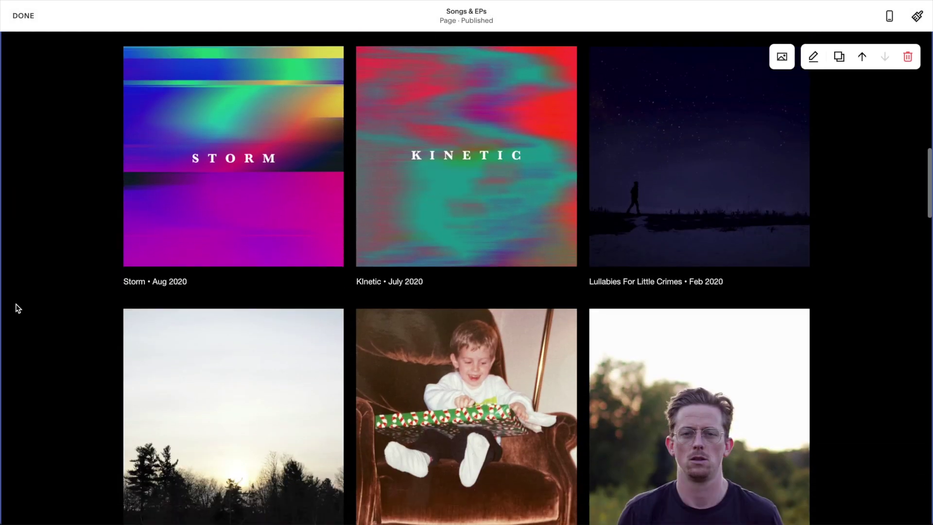
pyautogui.scroll(-3, 18, 308)
pyautogui.scroll(-4, 17, 309)
pyautogui.scroll(-2, 17, 309)
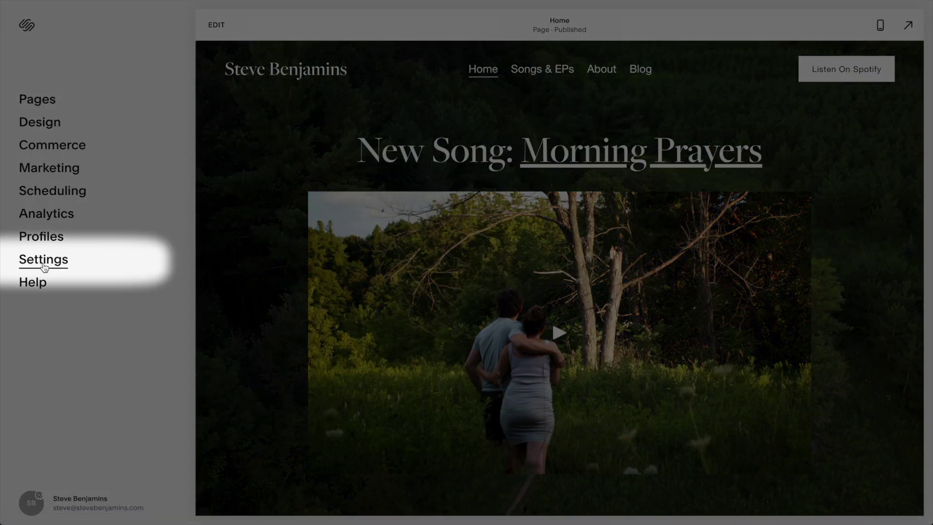
# - Start the upgrade from Site Availability, comparing monthly and annual plan prices
pyautogui.click(43, 262)
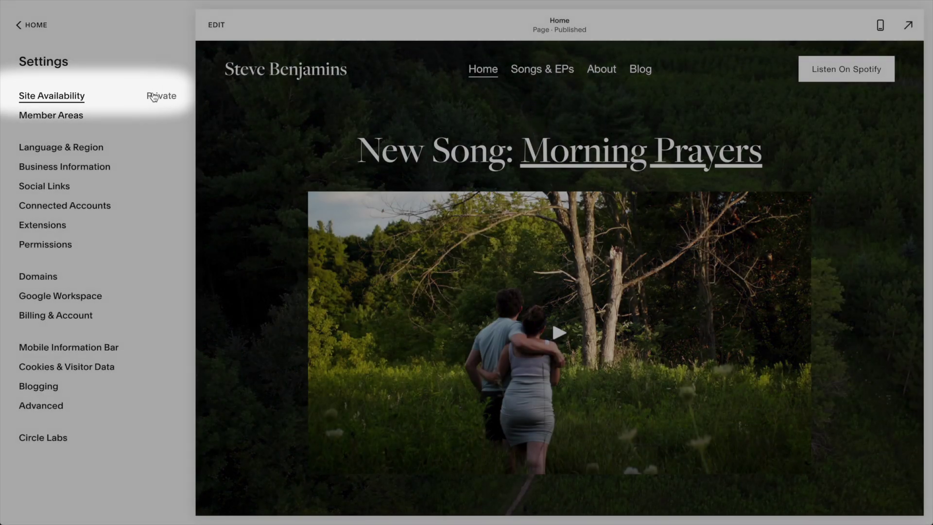
pyautogui.click(154, 98)
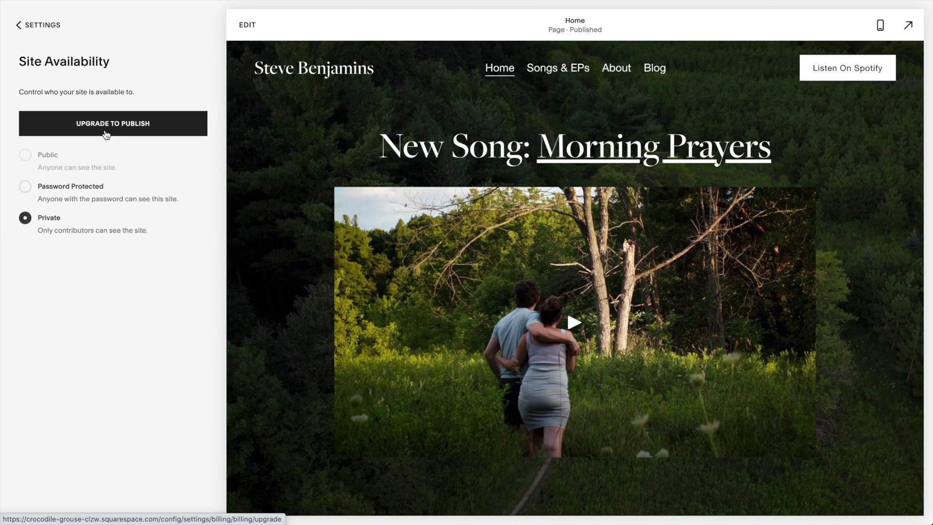
pyautogui.click(123, 131)
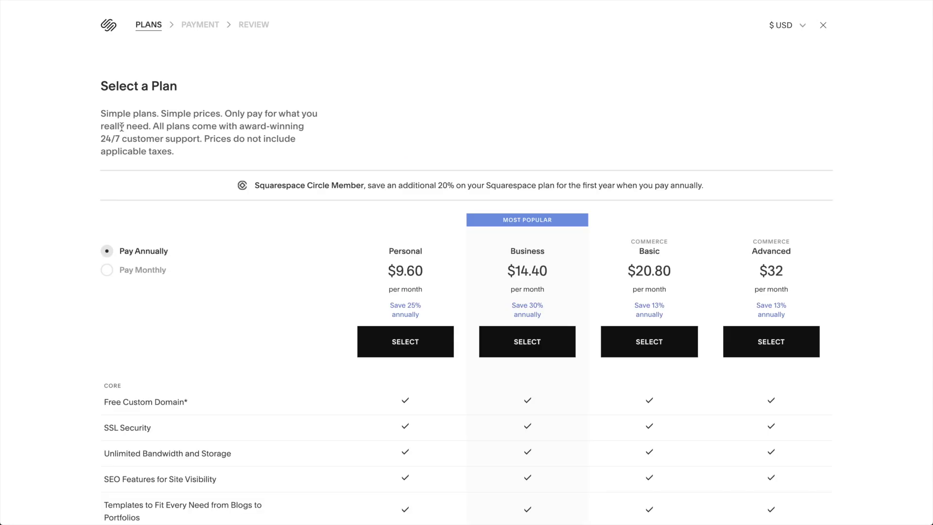
pyautogui.scroll(-2, 61, 122)
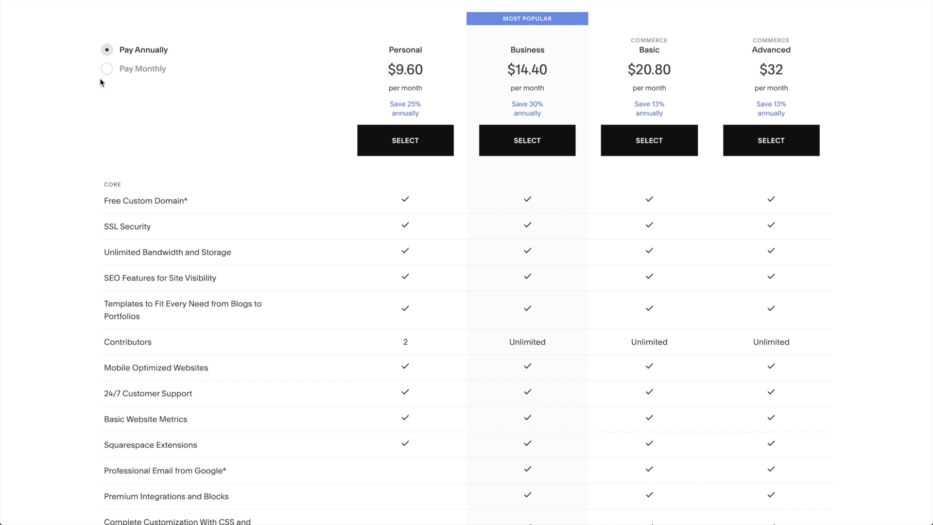
pyautogui.click(107, 69)
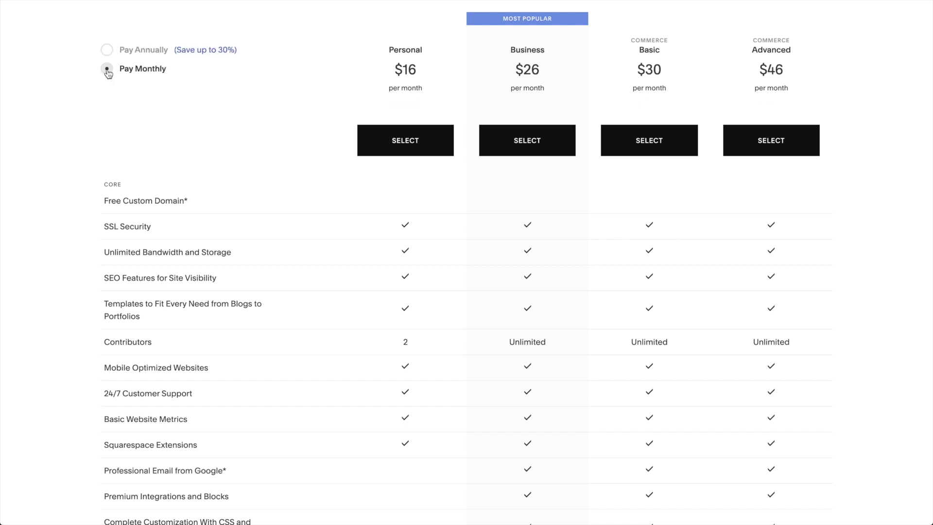
pyautogui.click(107, 51)
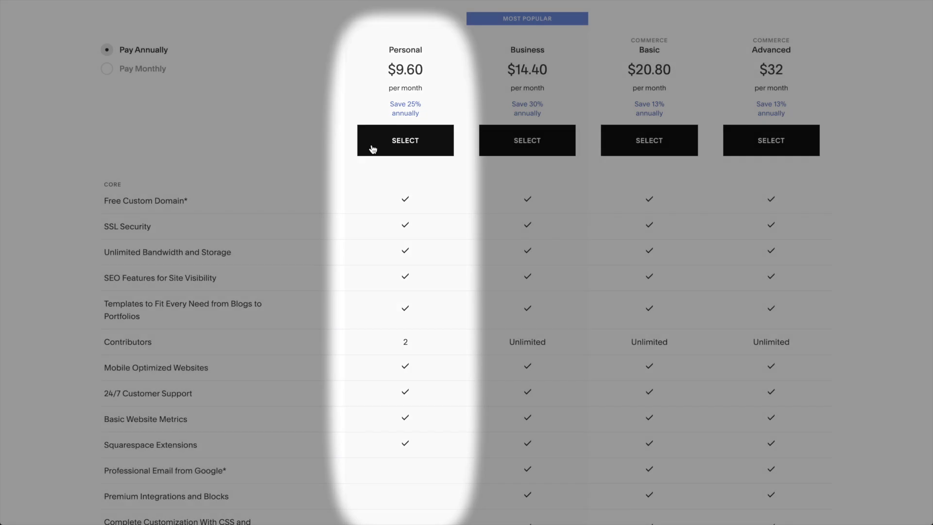
# - Enter card details and purchase the Personal plan billed annually at $115.20
pyautogui.click(370, 148)
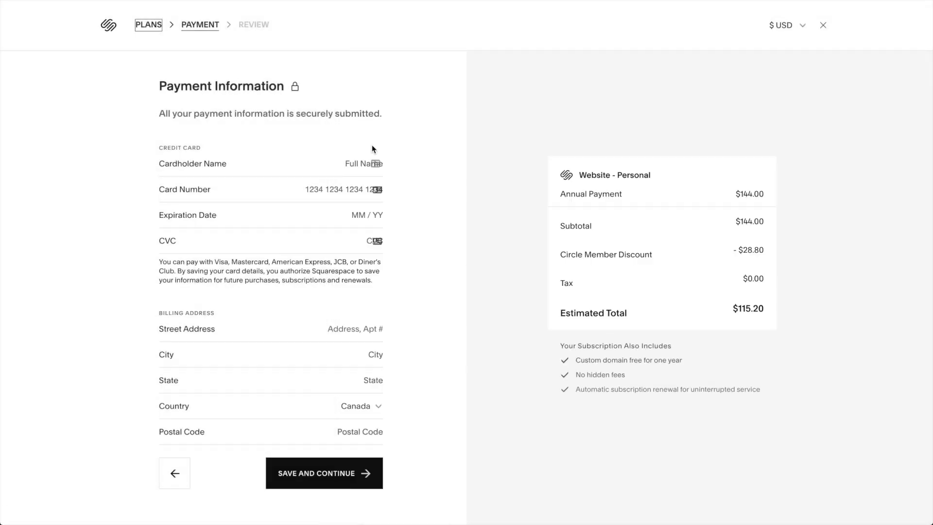
pyautogui.click(326, 166)
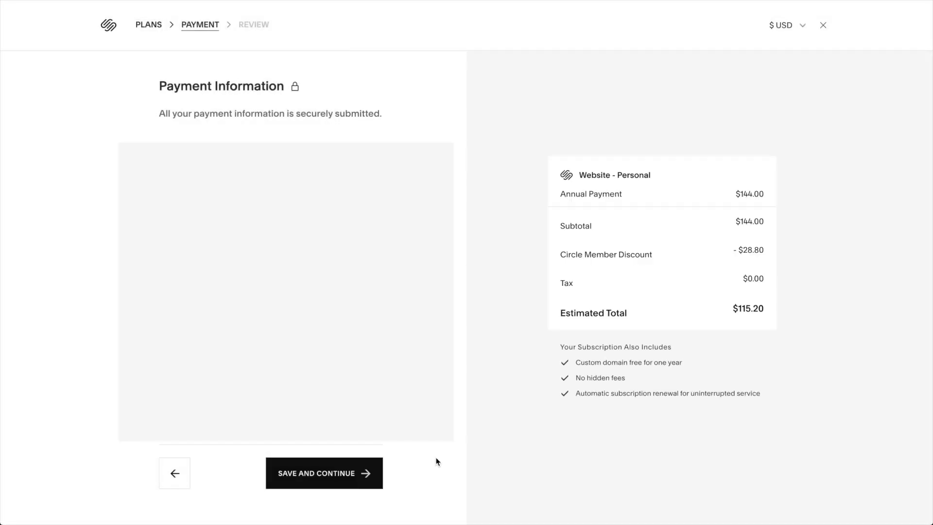
pyautogui.click(331, 476)
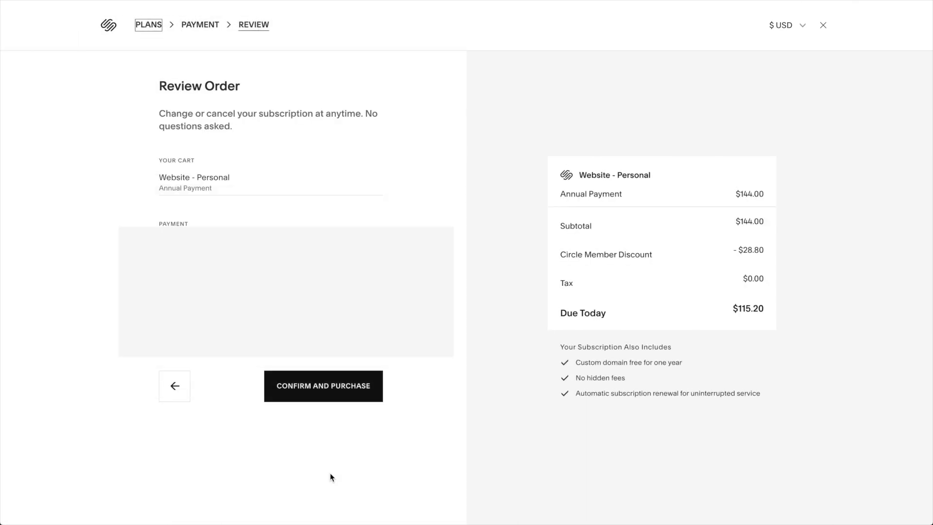
pyautogui.click(346, 393)
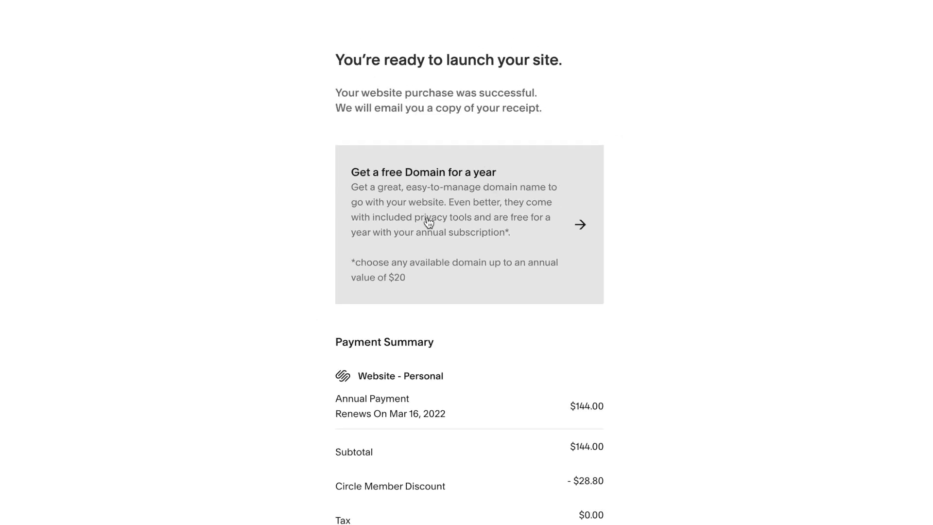
# - Register the free domain listentostevebenjamins.com through checkout for $0
pyautogui.click(434, 218)
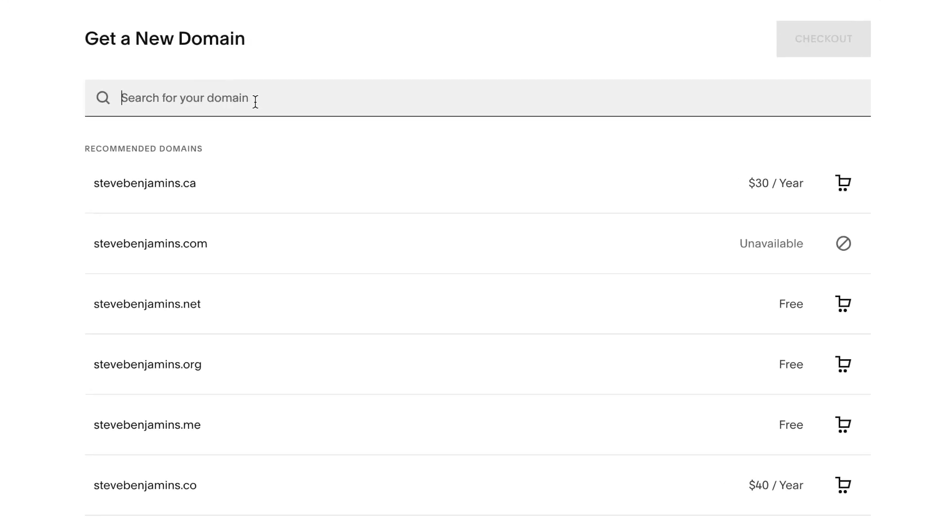
pyautogui.write('listentostevebenjamins.com')
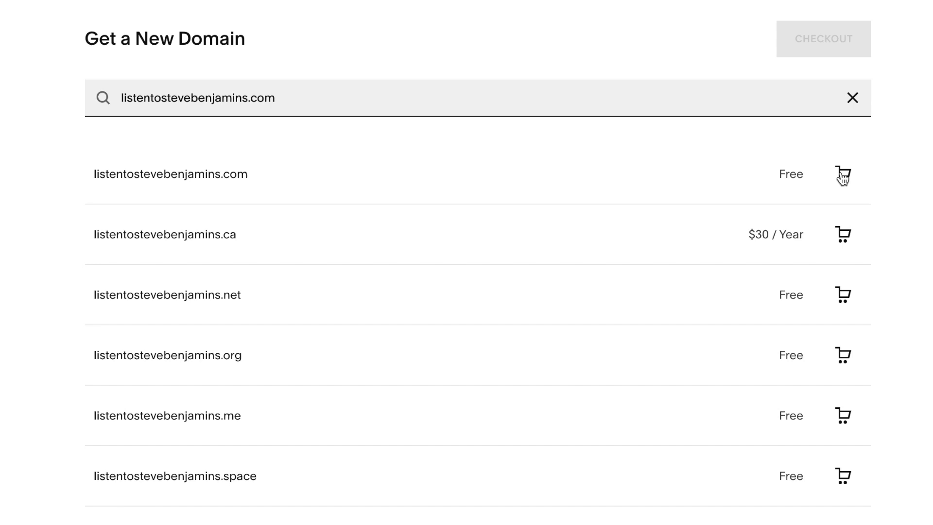
pyautogui.click(844, 174)
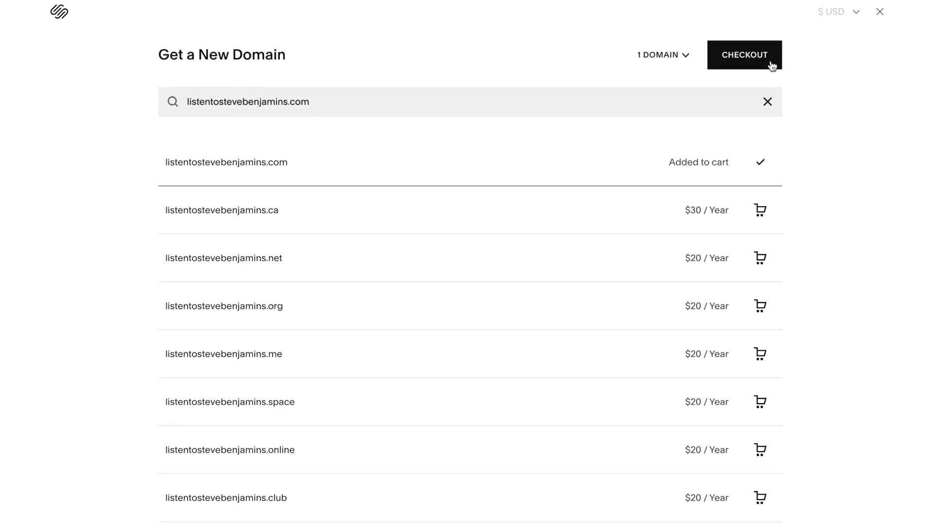
pyautogui.click(742, 70)
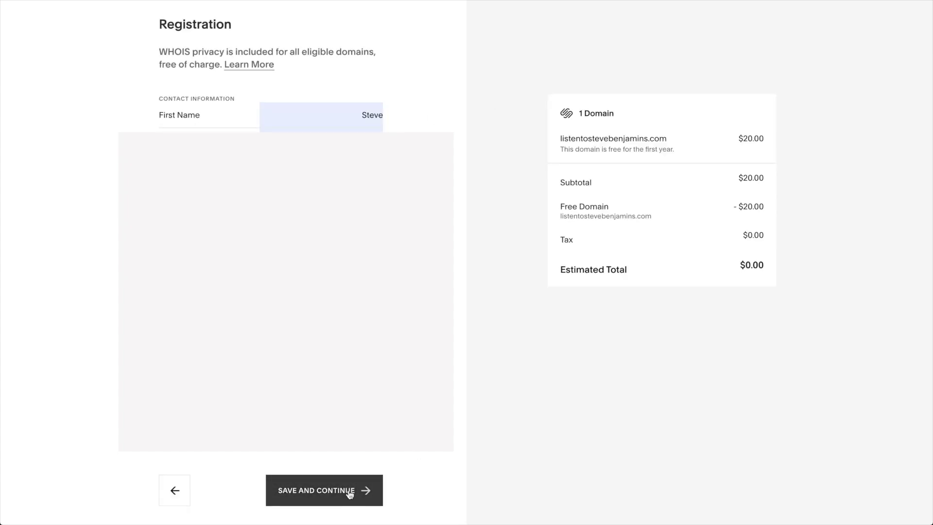
pyautogui.click(349, 493)
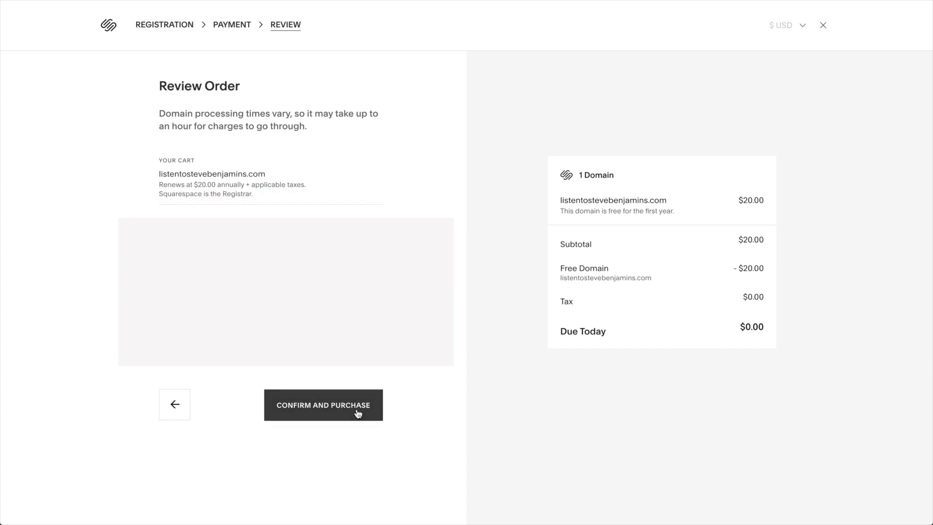
pyautogui.click(358, 412)
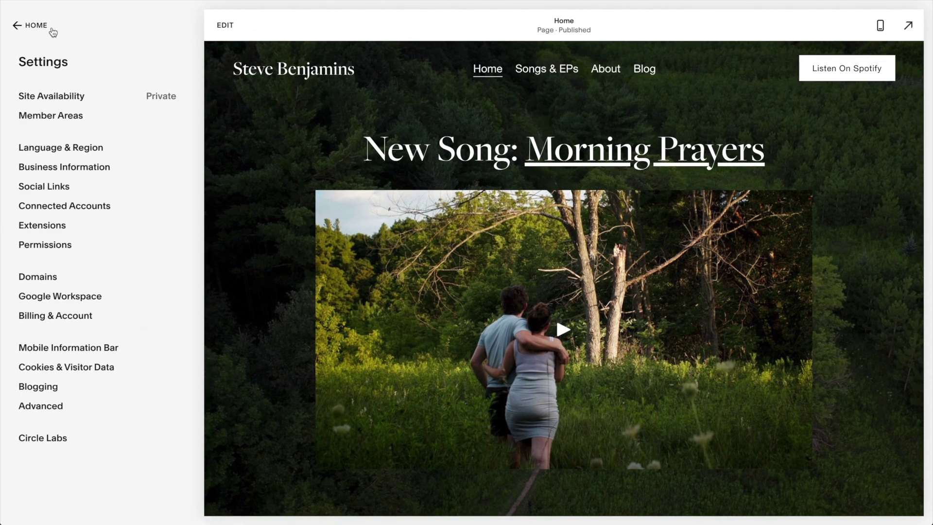
pyautogui.click(57, 100)
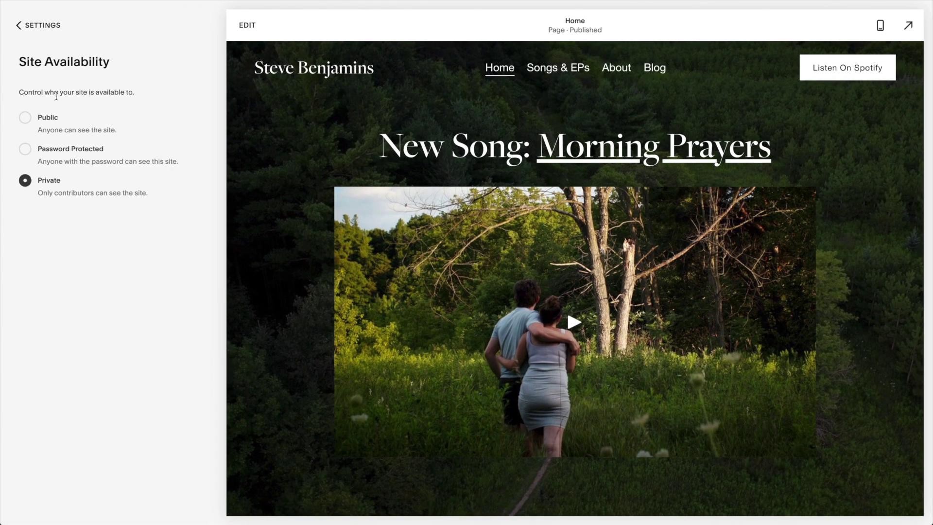
pyautogui.click(55, 120)
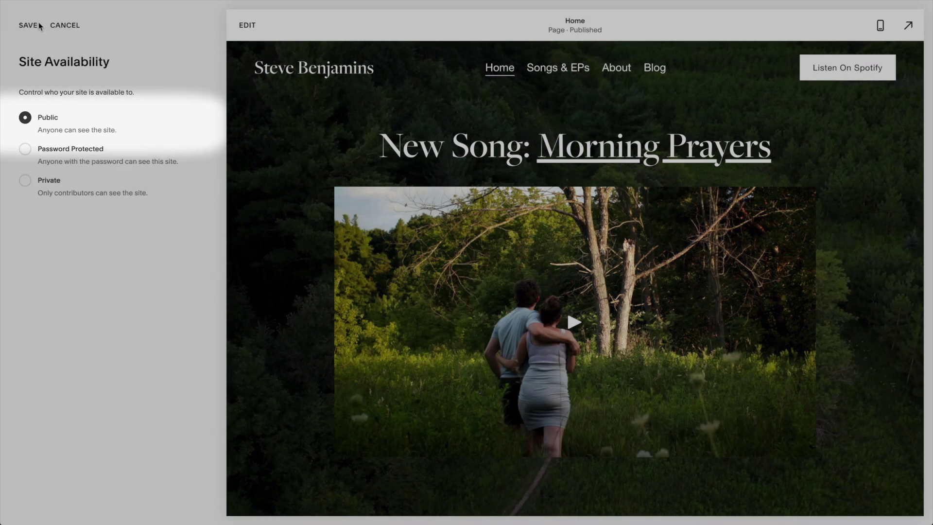
pyautogui.click(28, 25)
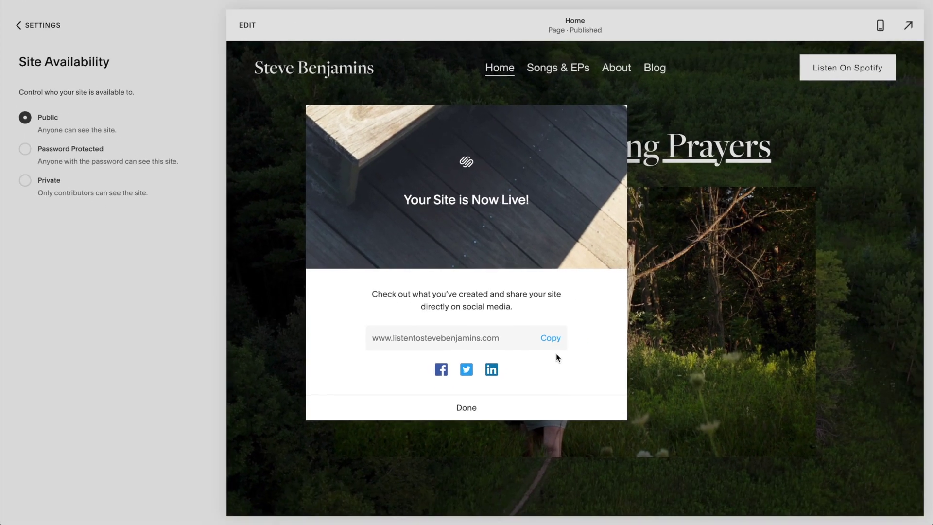
pyautogui.click(550, 339)
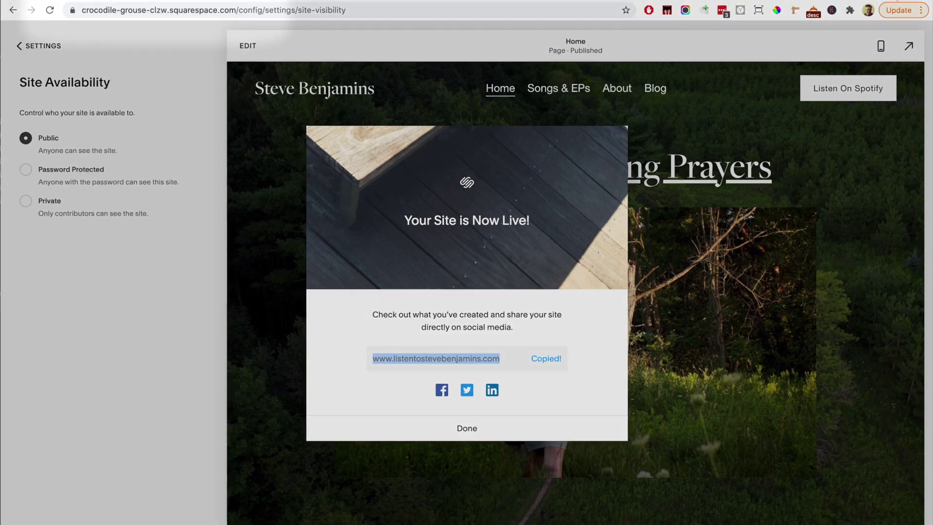
# - Load listentostevebenjamins.com in a new Chrome tab and browse its Blog and About pages
pyautogui.hotkey('ctrl', 't')
pyautogui.write('www.listentostevebenjamins.com')
pyautogui.press('Return')
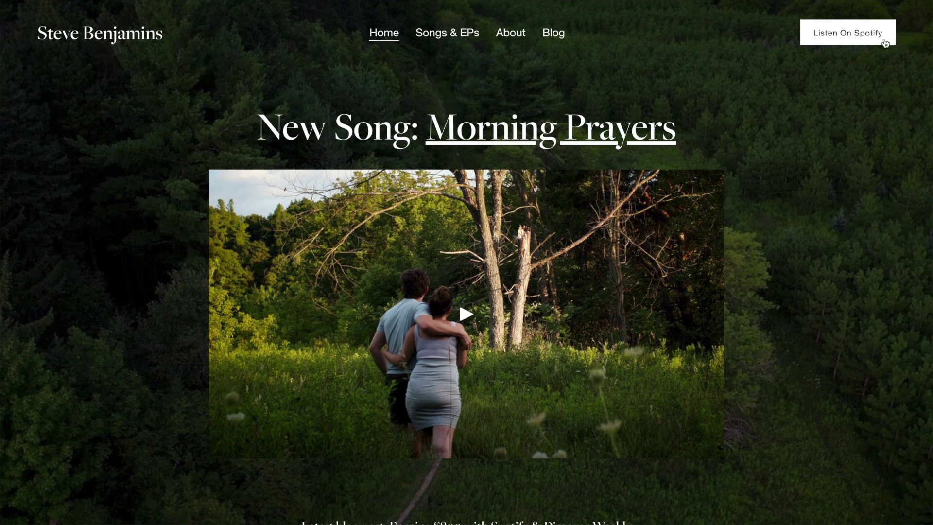
pyautogui.click(551, 34)
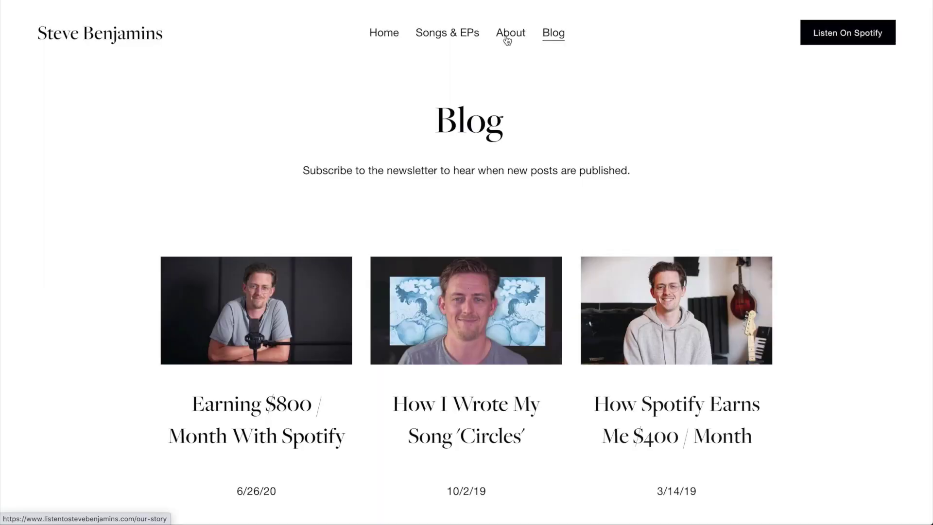
pyautogui.click(507, 36)
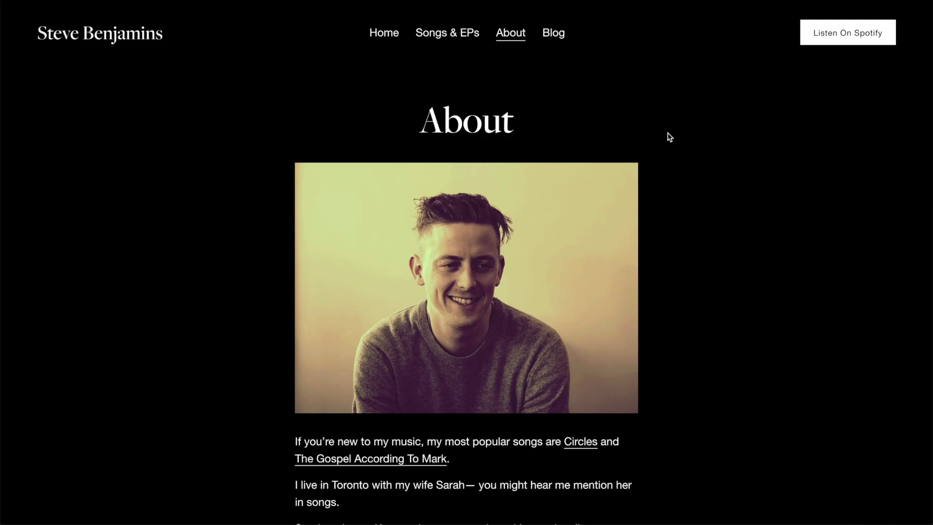